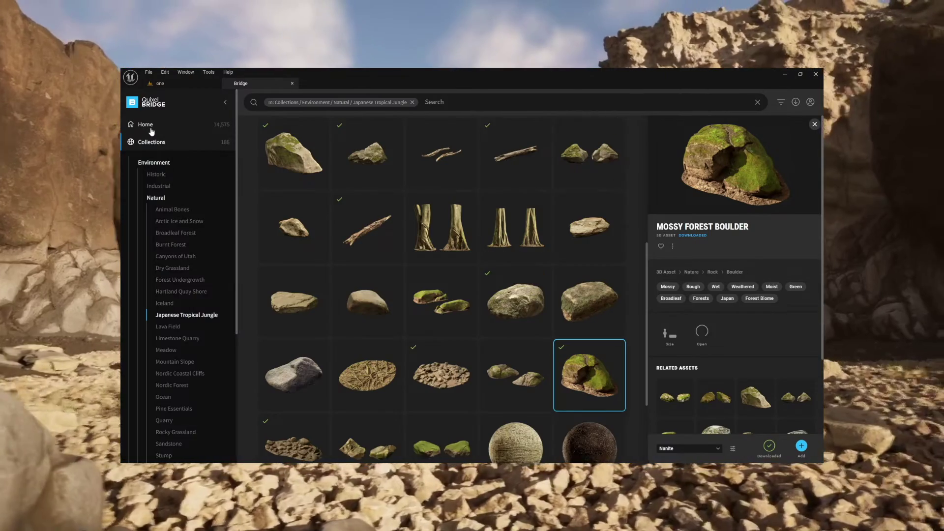
- Browse the Quixel Bridge home page and the full list of collections
{"action": "left_click", "coordinate": [151, 128]}
{"action": "scroll", "coordinate": [406, 313], "scroll_direction": "down", "scroll_amount": 3}
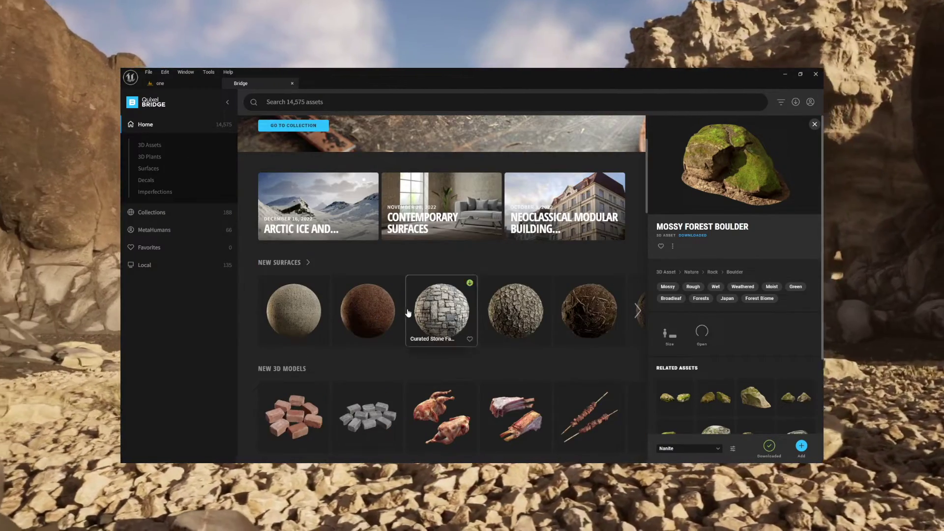
{"action": "scroll", "coordinate": [380, 317], "scroll_direction": "down", "scroll_amount": 2}
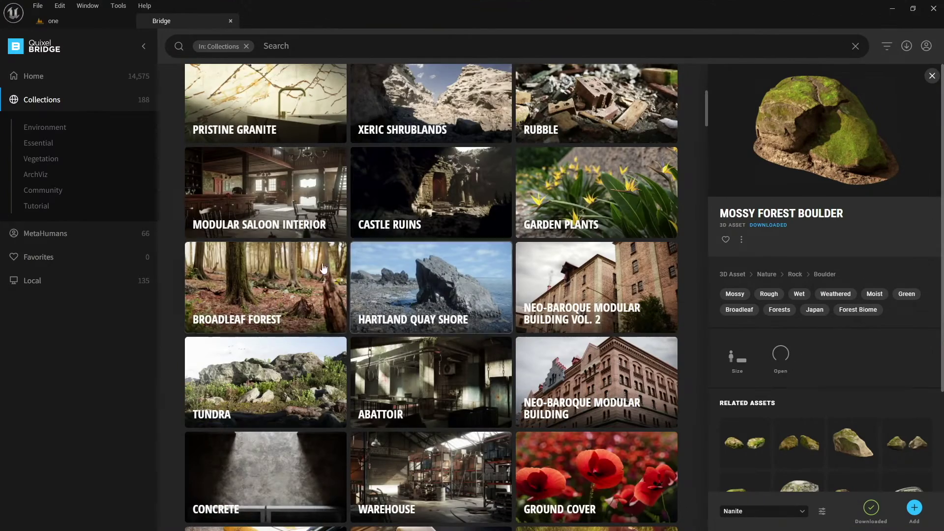
{"action": "scroll", "coordinate": [405, 267], "scroll_direction": "up", "scroll_amount": 7}
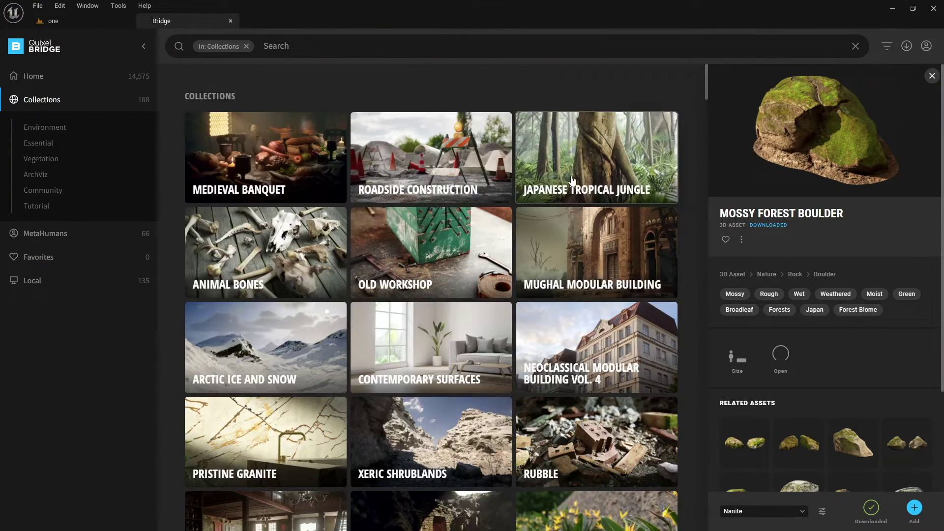
- Open the Japanese Tropical Jungle collection and look through its rock and boulder assets
{"action": "left_click", "coordinate": [595, 162]}
{"action": "scroll", "coordinate": [633, 387], "scroll_direction": "down", "scroll_amount": 4}
{"action": "left_click", "coordinate": [624, 385]}
{"action": "scroll", "coordinate": [770, 364], "scroll_direction": "down", "scroll_amount": 3}
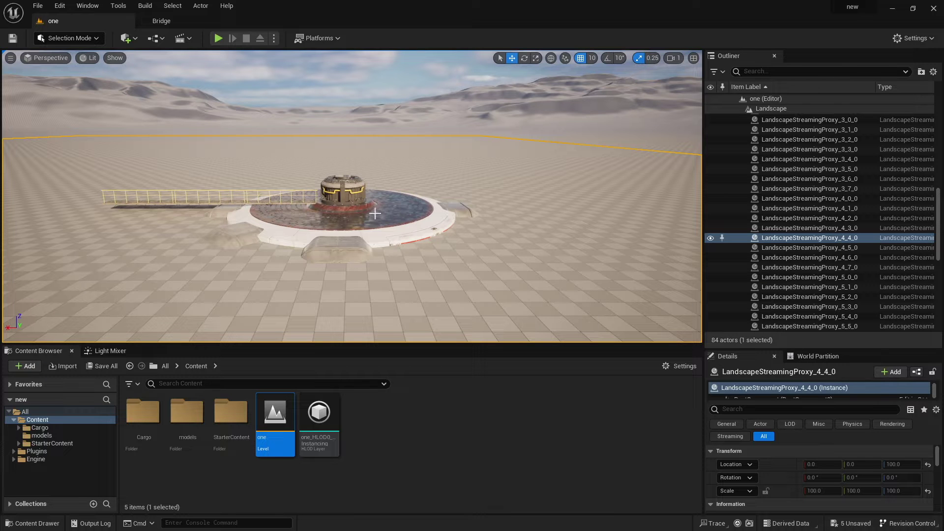
- Open Quixel Bridge from the level editor's quick-add content options
{"action": "mouse_move", "coordinate": [372, 216]}
{"action": "right_mouse_down"}
{"action": "mouse_move", "coordinate": [322, 207]}
{"action": "mouse_move", "coordinate": [378, 220]}
{"action": "right_mouse_up"}
{"action": "key", "text": "d"}
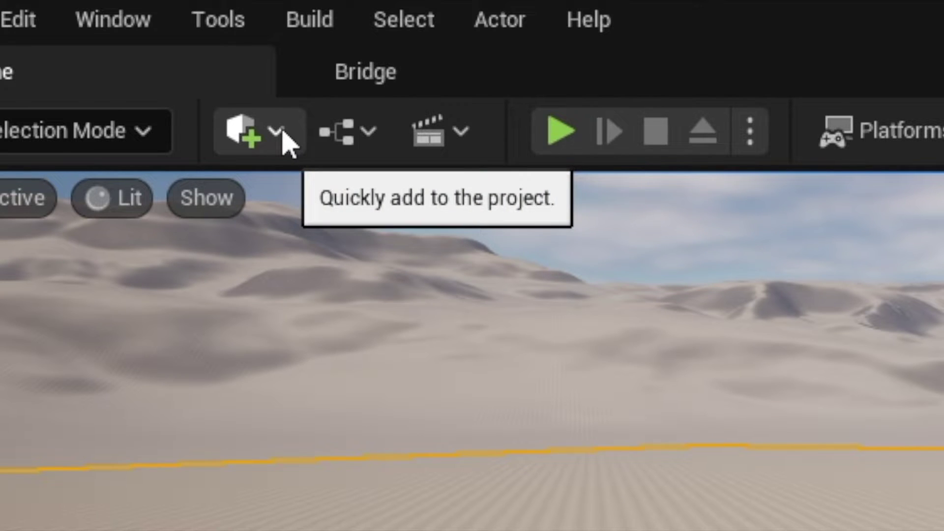
{"action": "left_click", "coordinate": [284, 132]}
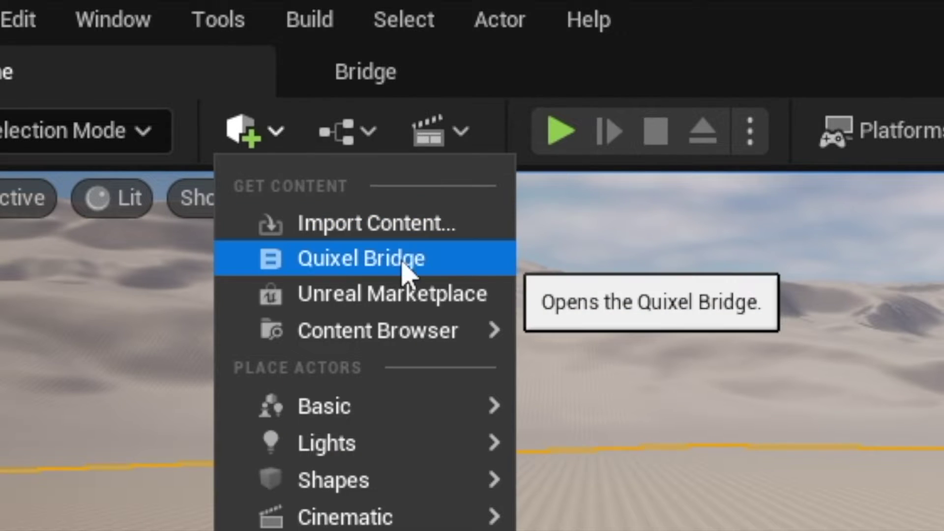
{"action": "left_click", "coordinate": [396, 263]}
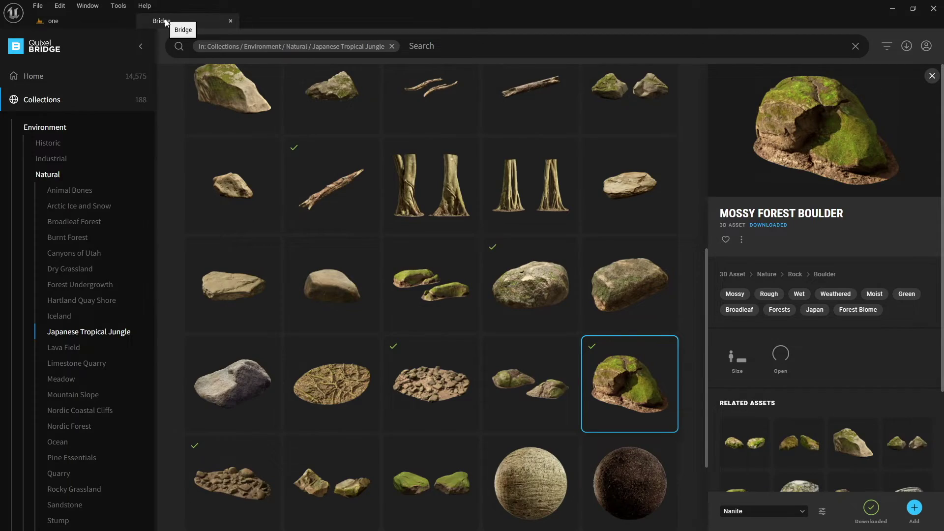
{"action": "mouse_move", "coordinate": [168, 28]}
{"action": "left_mouse_down"}
{"action": "mouse_move", "coordinate": [230, 113]}
{"action": "mouse_move", "coordinate": [302, 170]}
{"action": "mouse_move", "coordinate": [371, 170]}
{"action": "mouse_move", "coordinate": [157, 25]}
{"action": "left_mouse_up"}
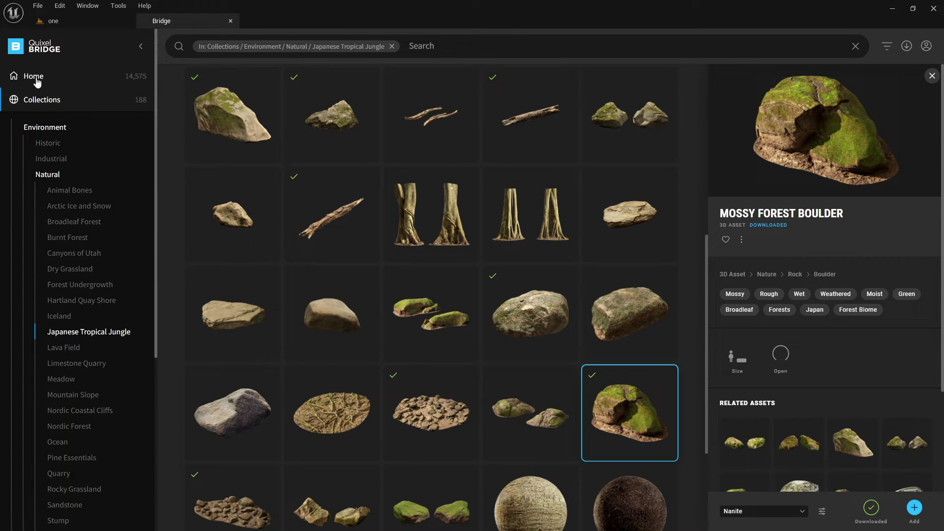
- Go to the Bridge home page and look through the new surfaces, 3D models and 3D plants
{"action": "left_click", "coordinate": [33, 76]}
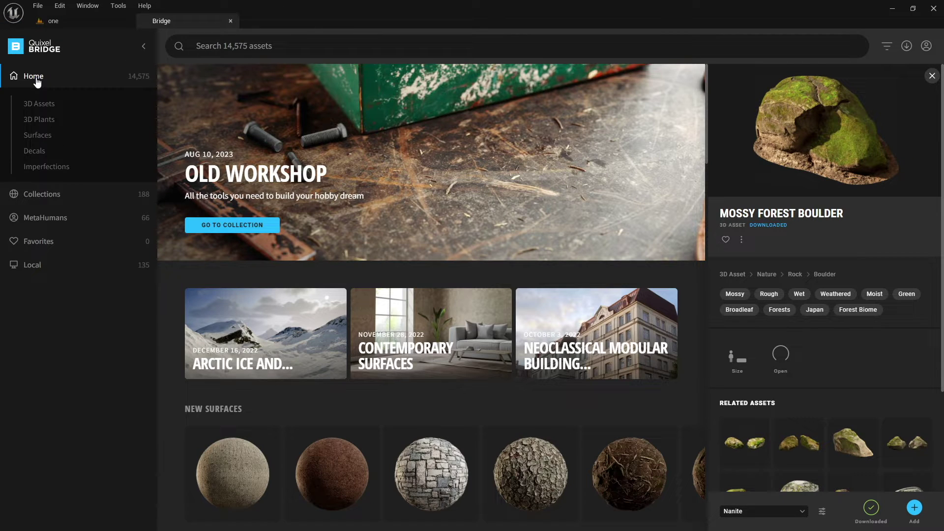
{"action": "scroll", "coordinate": [323, 295], "scroll_direction": "down", "scroll_amount": 3}
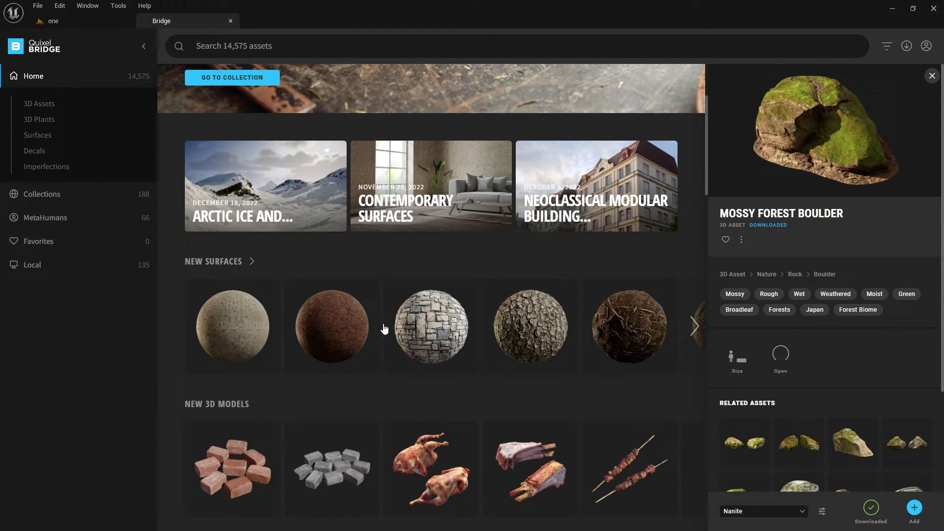
{"action": "scroll", "coordinate": [352, 331], "scroll_direction": "down", "scroll_amount": 2}
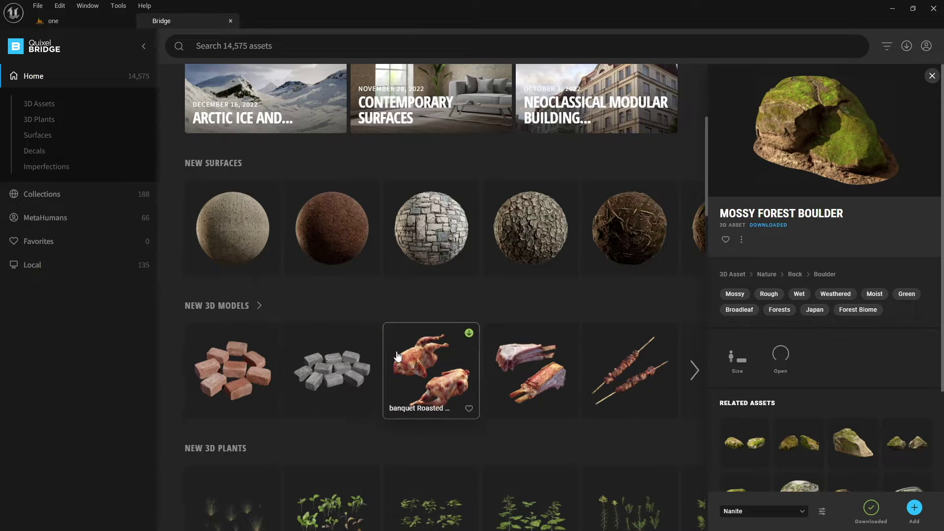
{"action": "scroll", "coordinate": [354, 364], "scroll_direction": "down", "scroll_amount": 4}
{"action": "scroll", "coordinate": [354, 343], "scroll_direction": "down", "scroll_amount": 3}
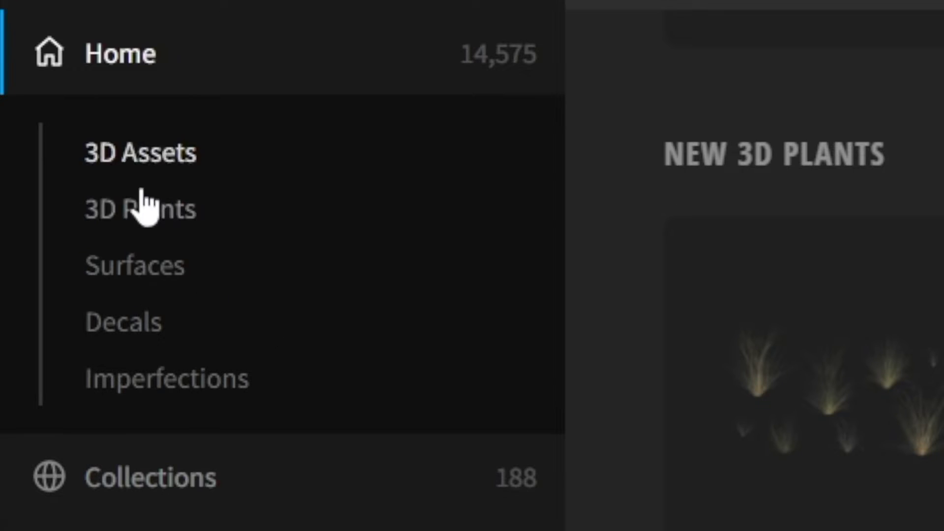
- Examine the 3D Assets, 3D Plants, Surfaces and Decals categories and return to the home page
{"action": "left_click", "coordinate": [39, 108]}
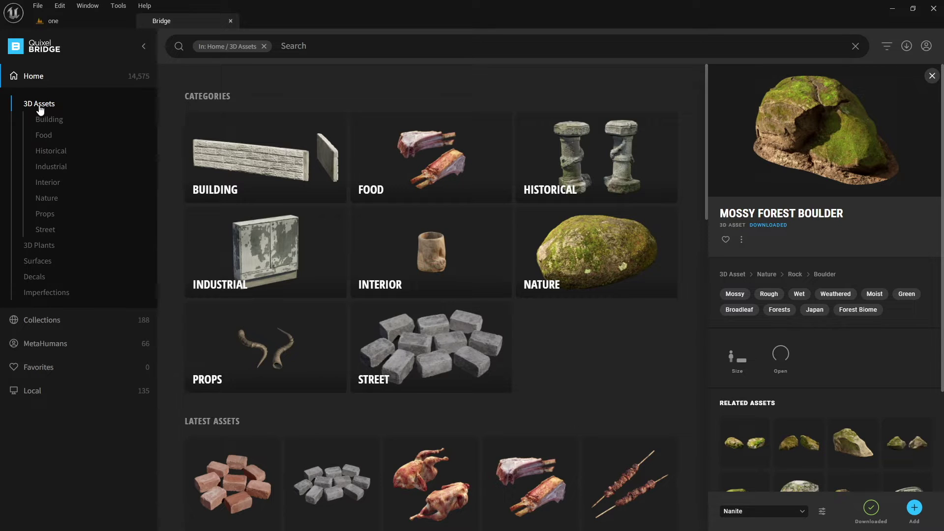
{"action": "left_click", "coordinate": [39, 246]}
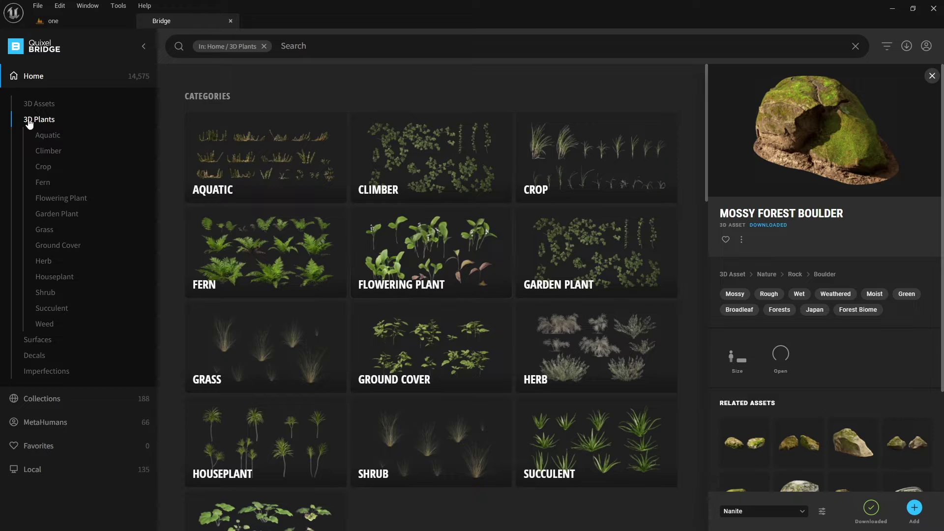
{"action": "left_click", "coordinate": [38, 339]}
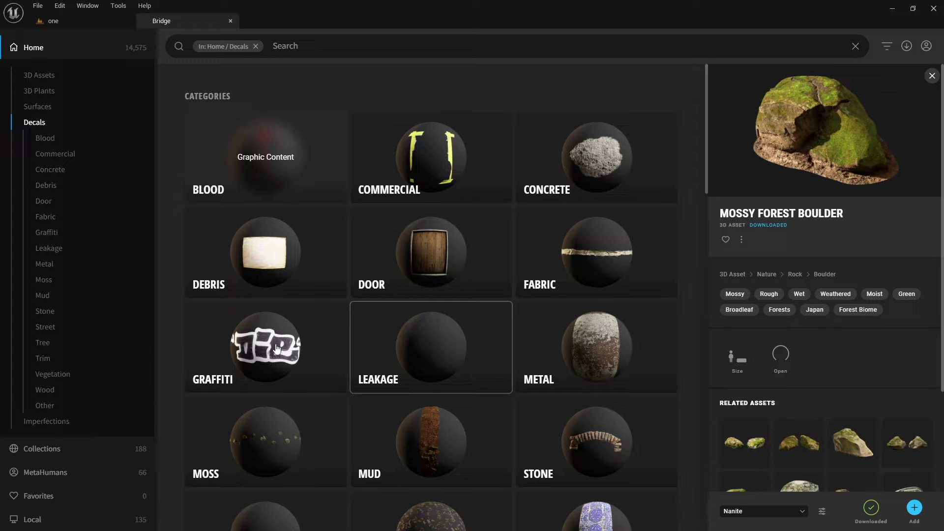
{"action": "left_click", "coordinate": [30, 76]}
{"action": "left_click", "coordinate": [30, 76]}
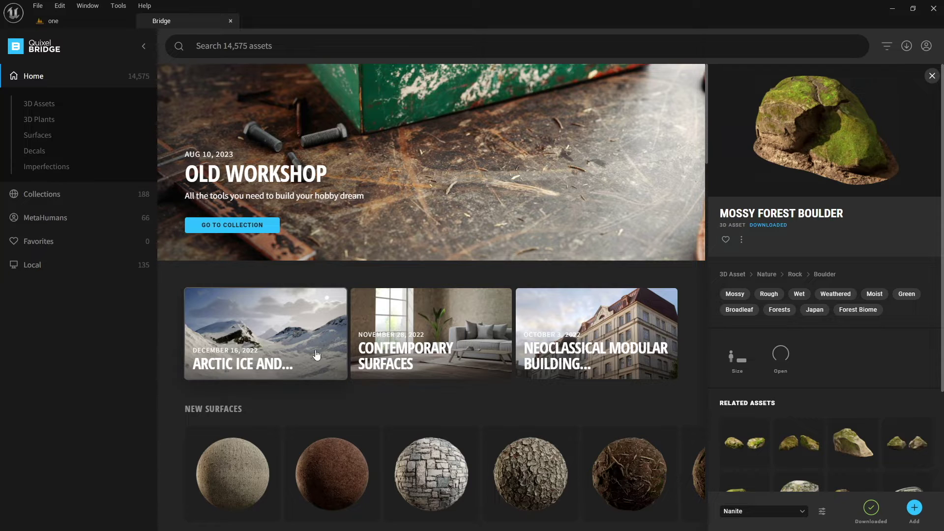
- Find the latest collections on the home page and browse the complete collections list
{"action": "scroll", "coordinate": [325, 327], "scroll_direction": "down", "scroll_amount": 4}
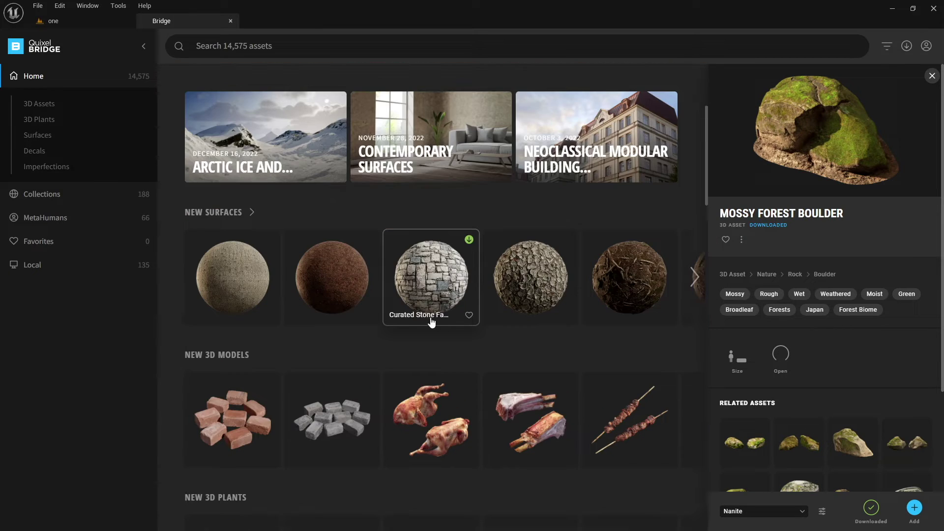
{"action": "scroll", "coordinate": [432, 322], "scroll_direction": "up", "scroll_amount": 4}
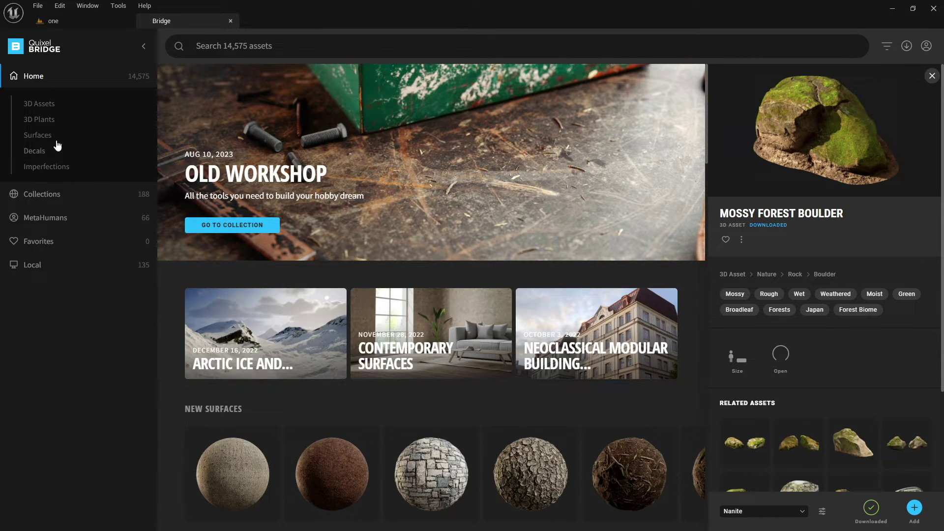
{"action": "scroll", "coordinate": [266, 339], "scroll_direction": "down", "scroll_amount": 10}
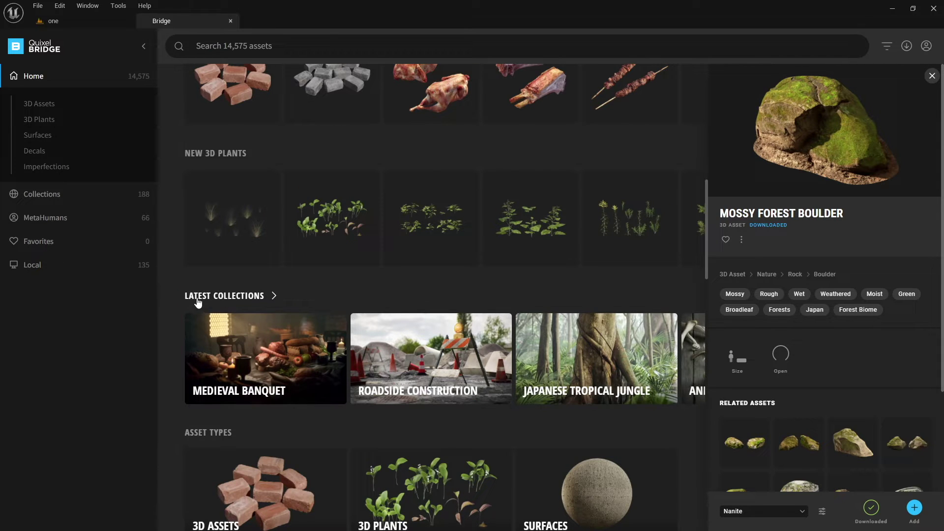
{"action": "left_click", "coordinate": [225, 296]}
{"action": "scroll", "coordinate": [333, 329], "scroll_direction": "down", "scroll_amount": 7}
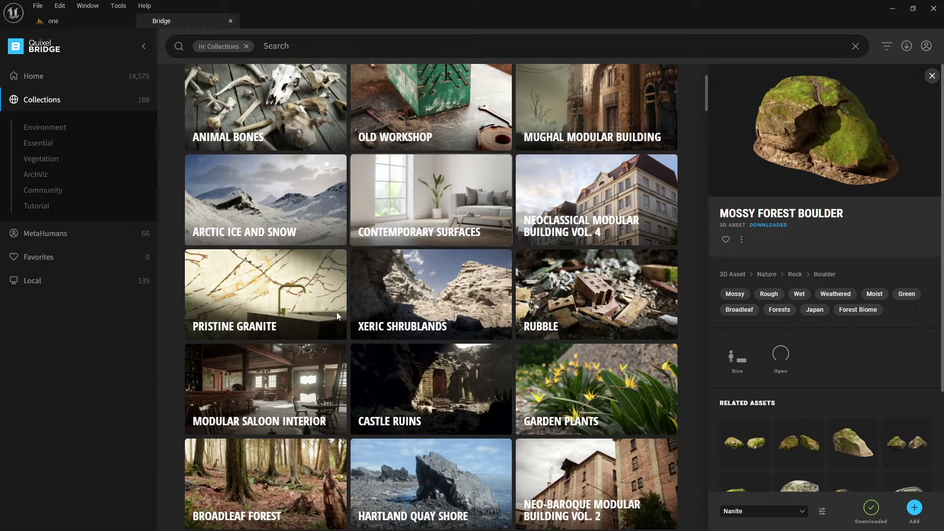
{"action": "scroll", "coordinate": [543, 293], "scroll_direction": "up", "scroll_amount": 7}
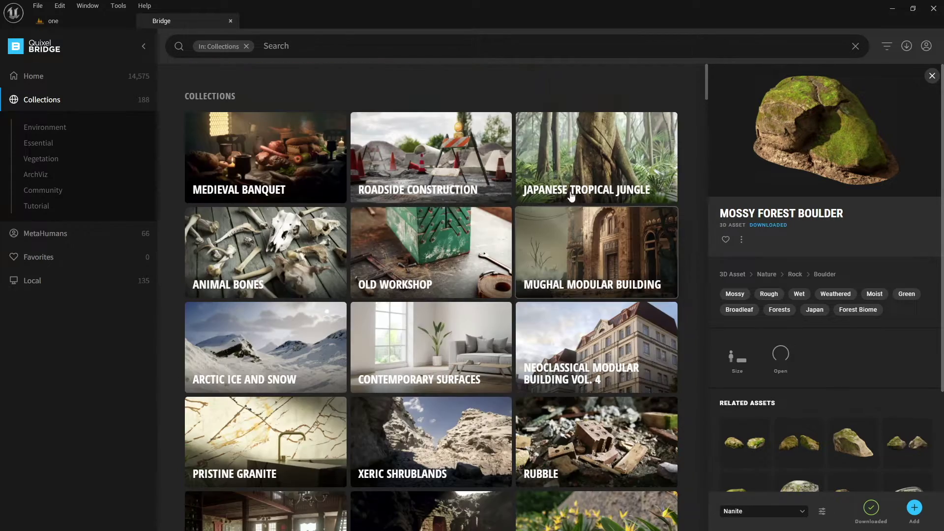
- Open the Japanese Tropical Jungle collection and locate the Mossy Forest Boulder asset
{"action": "left_click", "coordinate": [572, 180]}
{"action": "scroll", "coordinate": [417, 329], "scroll_direction": "down", "scroll_amount": 3}
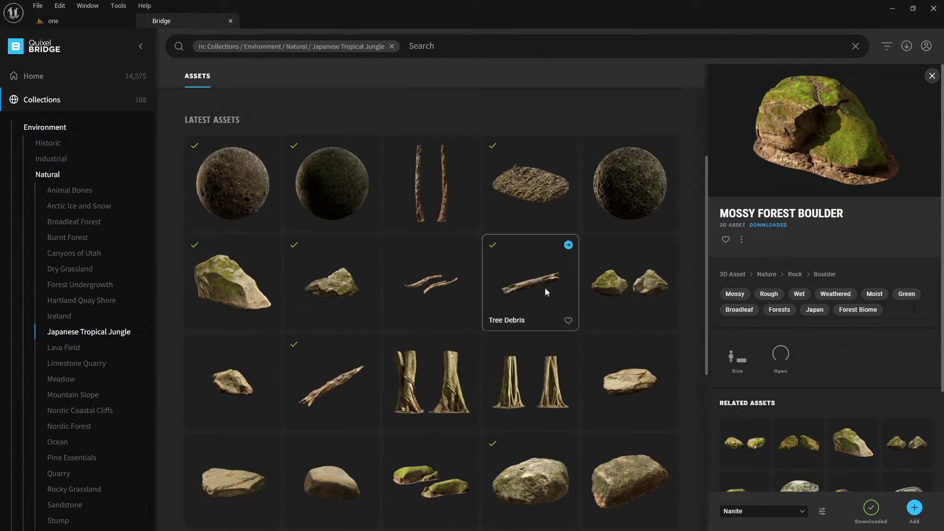
{"action": "scroll", "coordinate": [488, 324], "scroll_direction": "down", "scroll_amount": 4}
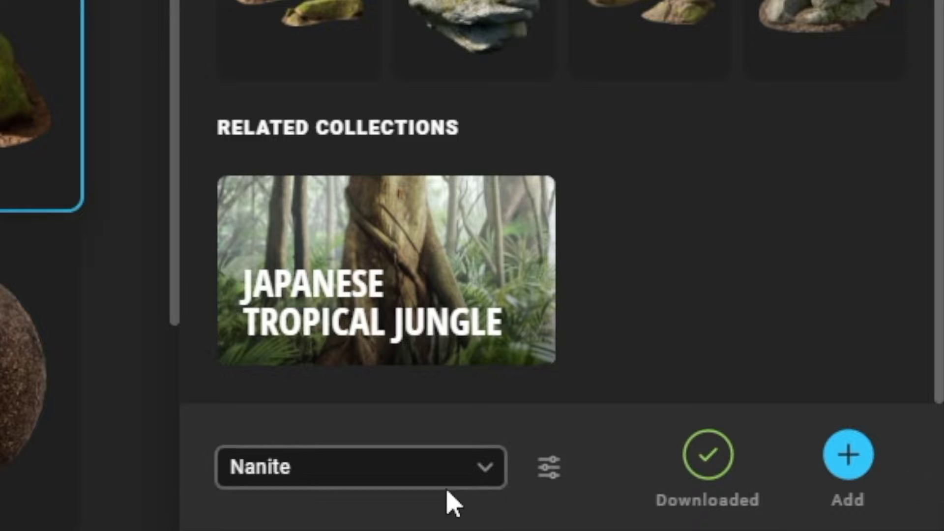
- Review the Mossy Forest Boulder's quality options, keep Nanite, and add the asset to the project
{"action": "left_click", "coordinate": [496, 480]}
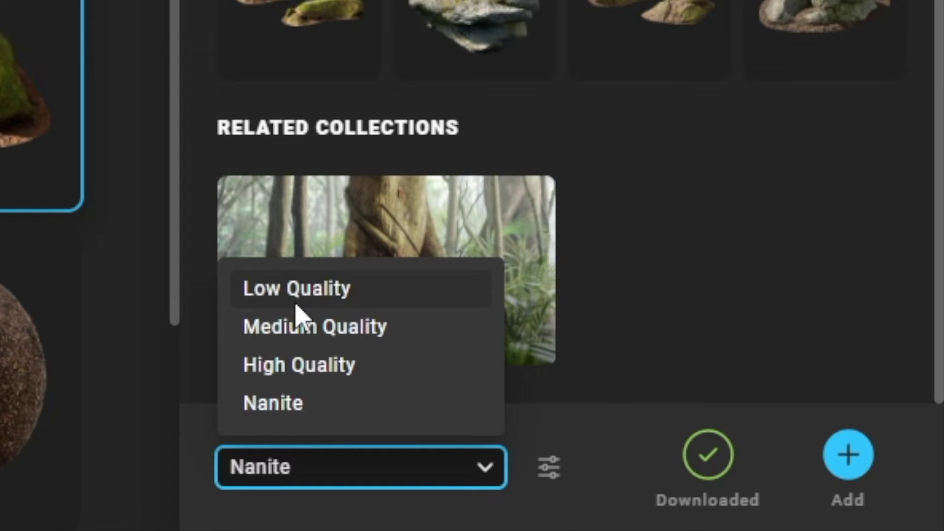
{"action": "left_click", "coordinate": [486, 471]}
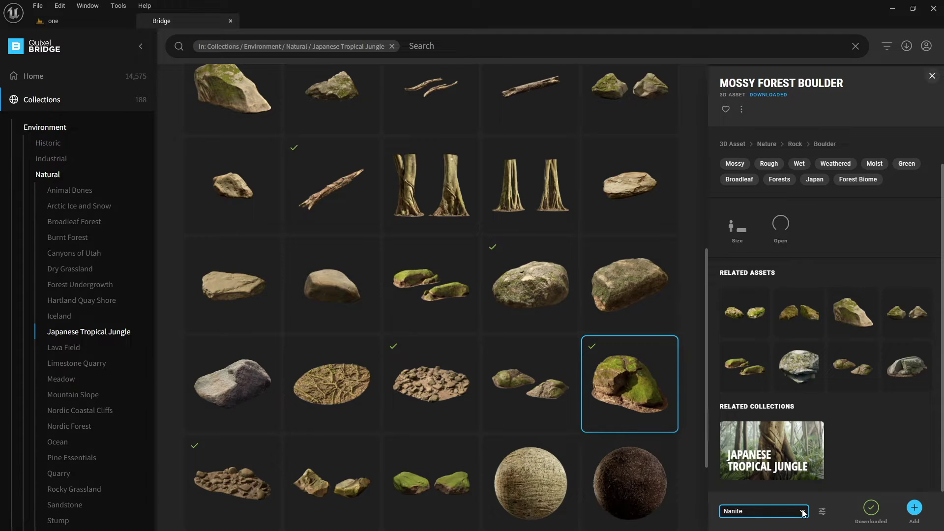
{"action": "left_click", "coordinate": [803, 513]}
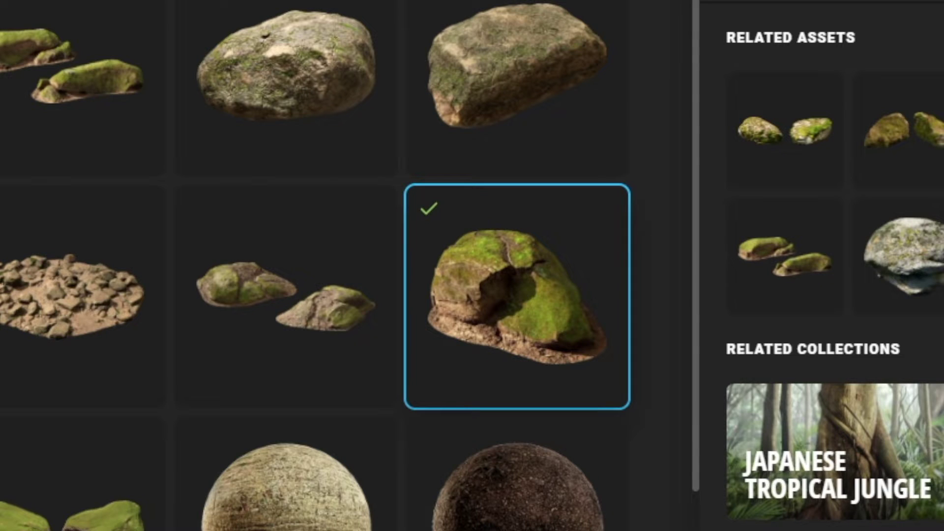
{"action": "mouse_move", "coordinate": [451, 242]}
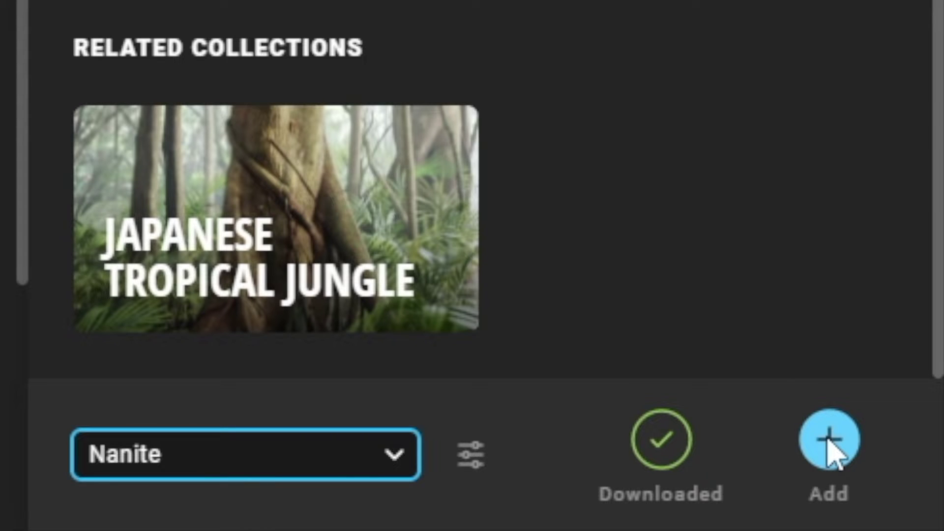
{"action": "left_click", "coordinate": [830, 442]}
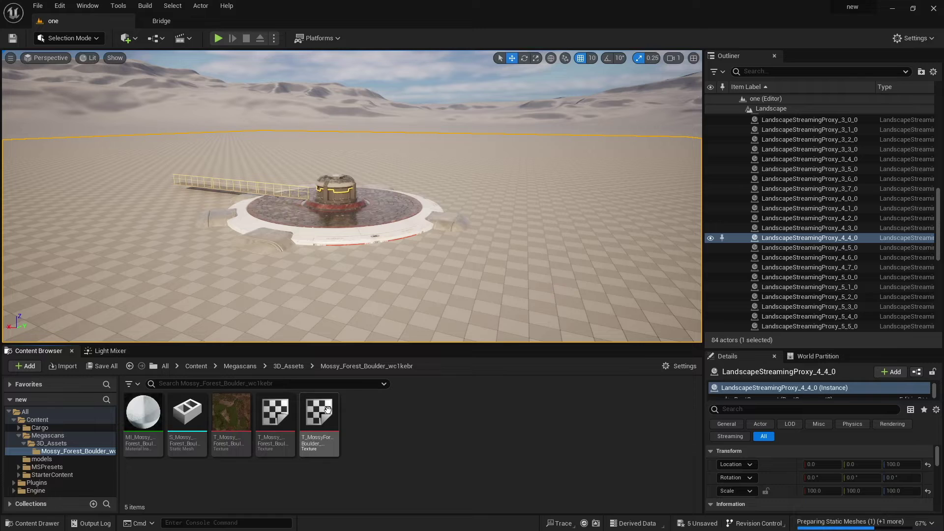
- Place the Mossy Forest Boulder static mesh on the ground beside the round platform and inspect it from several sides
{"action": "mouse_move", "coordinate": [193, 416]}
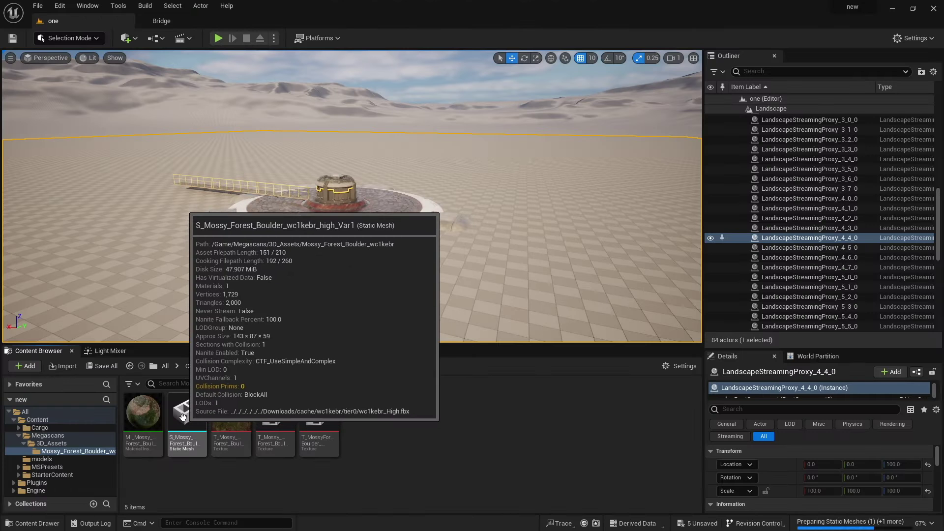
{"action": "left_click", "coordinate": [381, 307]}
{"action": "left_click_drag", "start_coordinate": [296, 307], "coordinate": [431, 291]}
{"action": "scroll", "coordinate": [423, 307], "scroll_direction": "up", "scroll_amount": 3}
{"action": "right_click_drag", "start_coordinate": [423, 307], "coordinate": [464, 343]}
{"action": "key", "text": "w"}
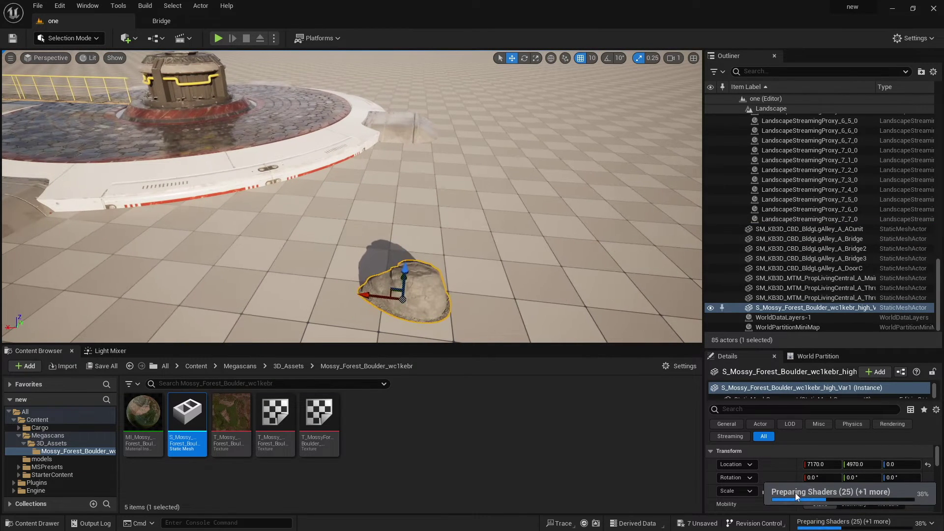
{"action": "right_click_drag", "start_coordinate": [352, 197], "coordinate": [255, 175]}
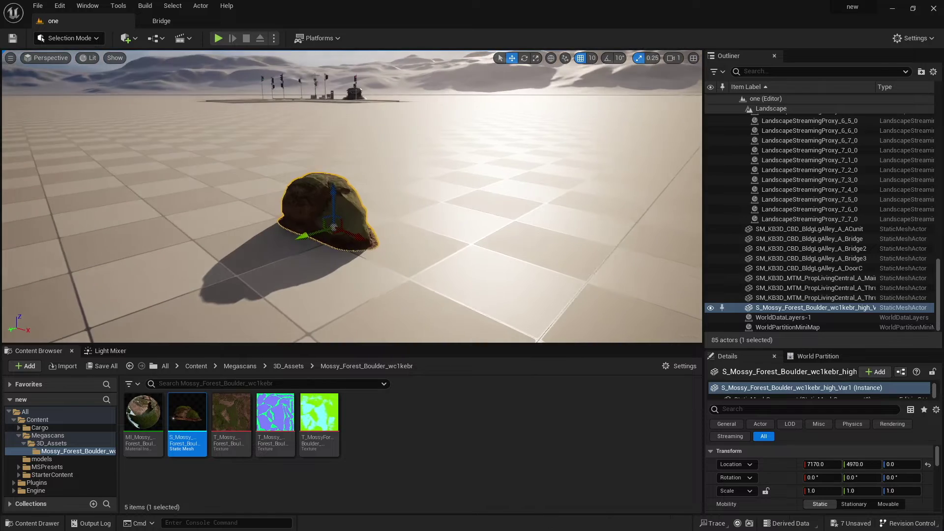
{"action": "key", "text": "d"}
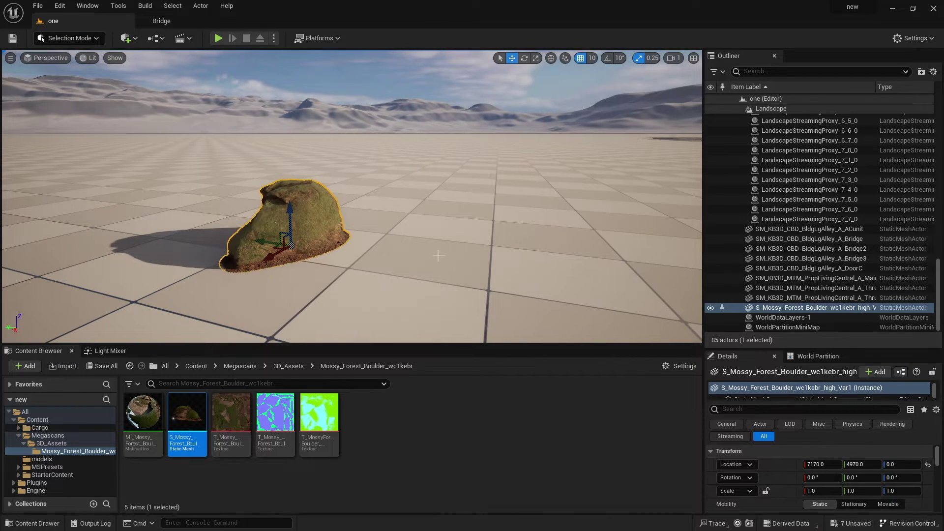
{"action": "mouse_move", "coordinate": [383, 240]}
{"action": "right_mouse_down"}
{"action": "mouse_move", "coordinate": [362, 236]}
{"action": "mouse_move", "coordinate": [368, 238]}
{"action": "right_mouse_up"}
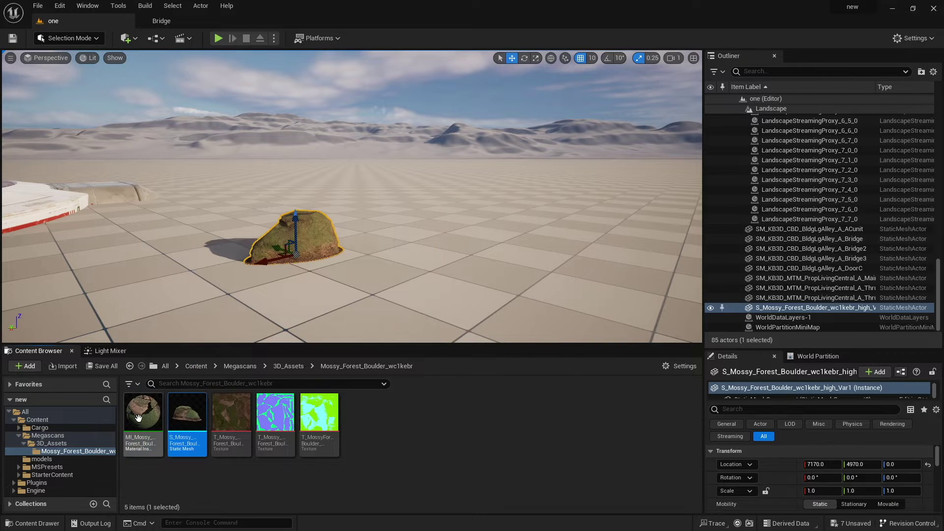
- Enlarge the Details area to show more of the placed boulder's settings
{"action": "left_click", "coordinate": [187, 419]}
{"action": "left_click_drag", "start_coordinate": [770, 348], "coordinate": [770, 176]}
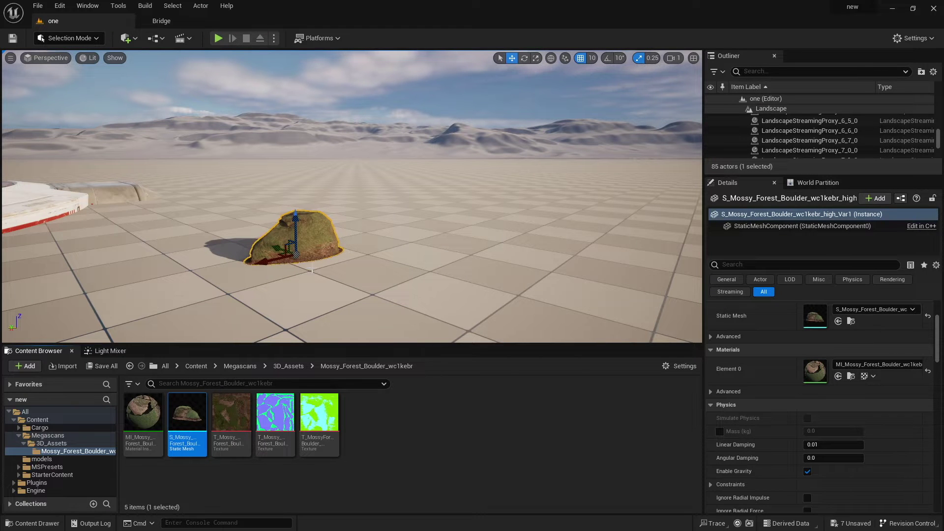
- Set the viewport camera speed to 0.1 for viewing the boulder up close
{"action": "key", "text": "a"}
{"action": "right_click_drag", "start_coordinate": [309, 262], "coordinate": [445, 283]}
{"action": "left_click", "coordinate": [679, 58]}
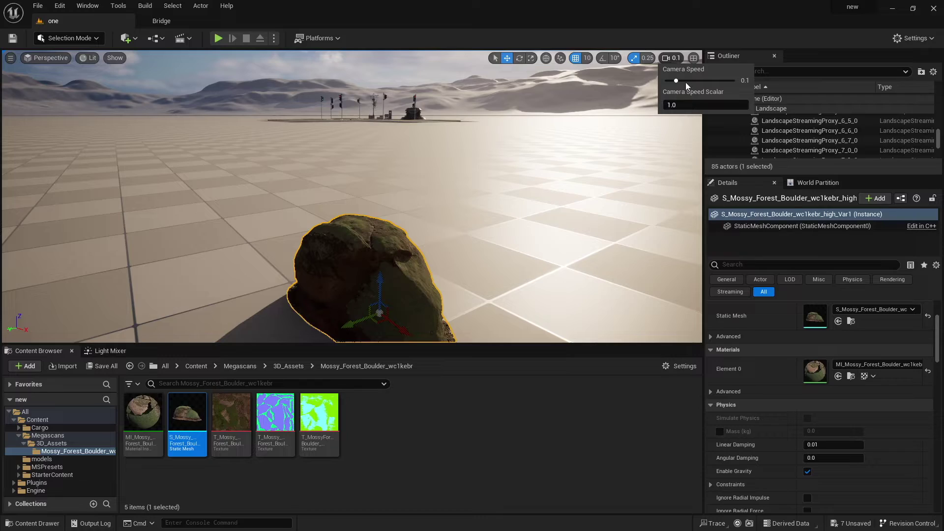
- Set the viewport camera speed to 0.33 and inspect the boulder from a closer angle
{"action": "left_click", "coordinate": [685, 81]}
{"action": "right_click_drag", "start_coordinate": [352, 206], "coordinate": [123, 146]}
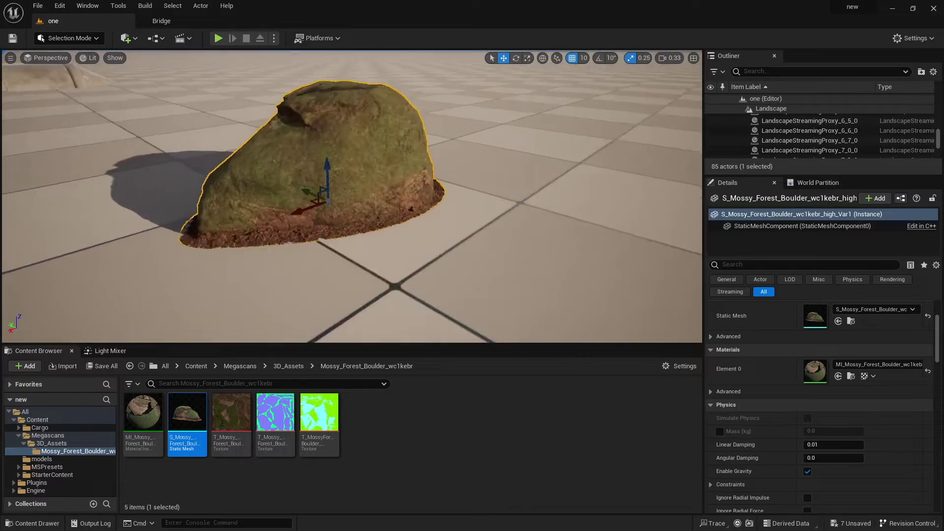
{"action": "key", "text": "w"}
{"action": "key", "text": "d"}
{"action": "key", "text": "w"}
- Adjust the sun's direction to change the lighting on the boulder and the platform
{"action": "right_click_drag", "start_coordinate": [396, 217], "coordinate": [549, 214]}
{"action": "key", "text": "a"}
{"action": "key", "text": "ctrl+l"}
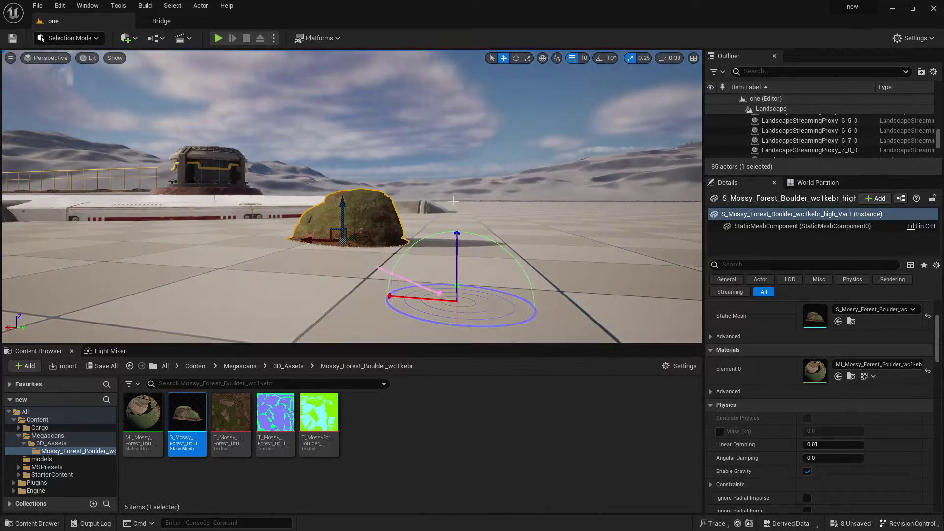
{"action": "key", "text": "ctrl+l"}
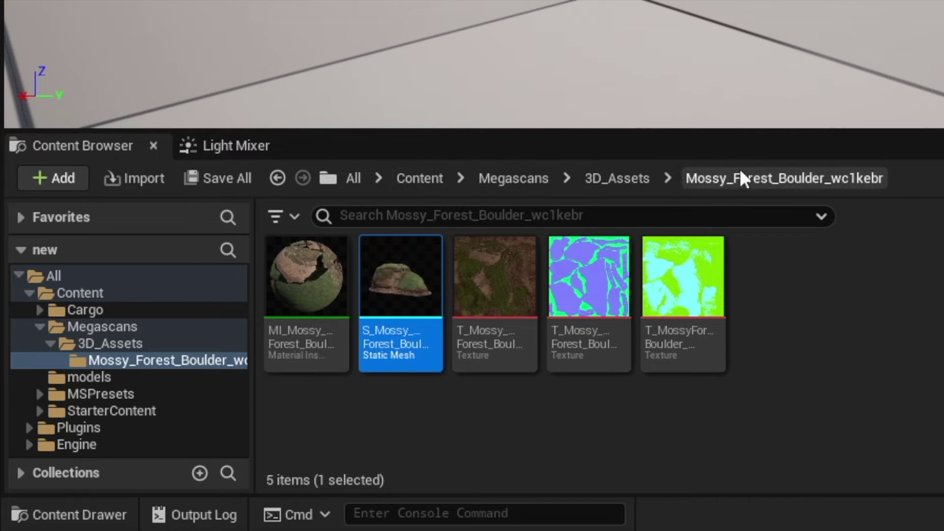
- Go up from the boulder's folder through 3D_Assets and Megascans to the project's Content folder
{"action": "left_click", "coordinate": [622, 179]}
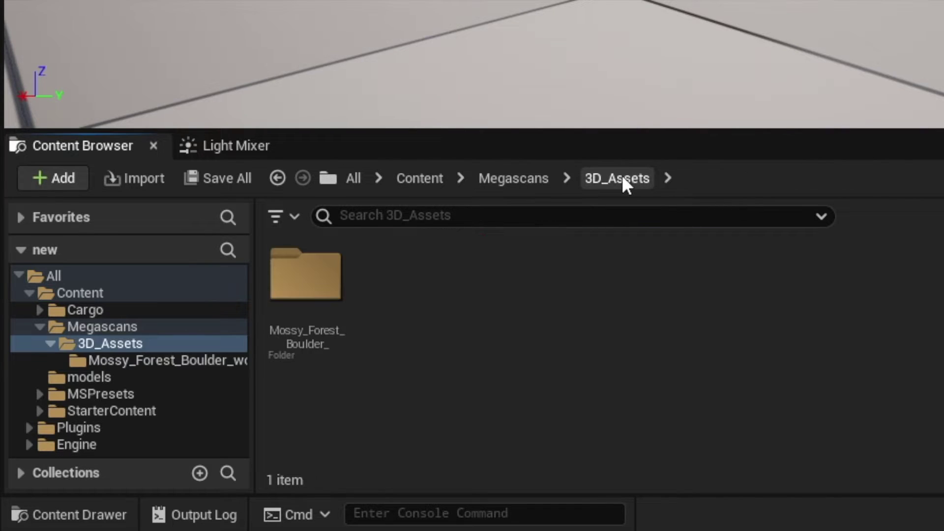
{"action": "left_click", "coordinate": [517, 183]}
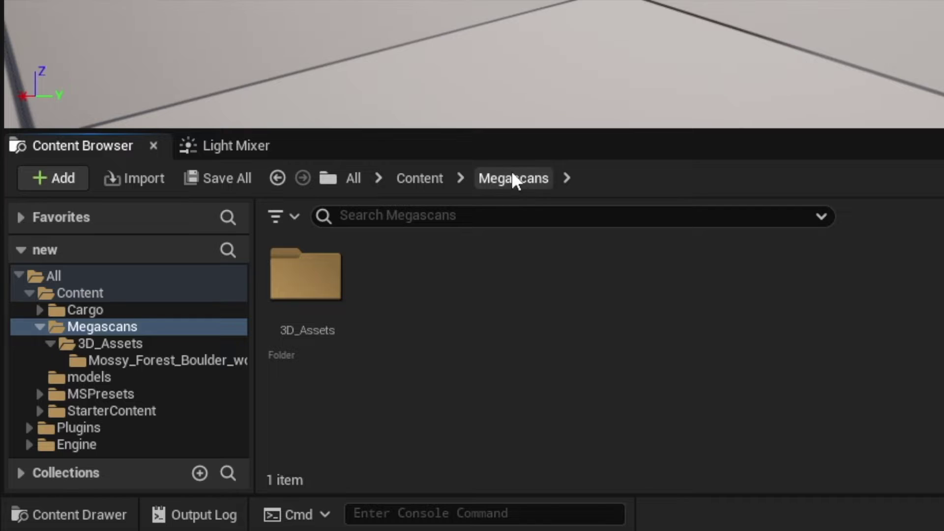
{"action": "left_click", "coordinate": [416, 185]}
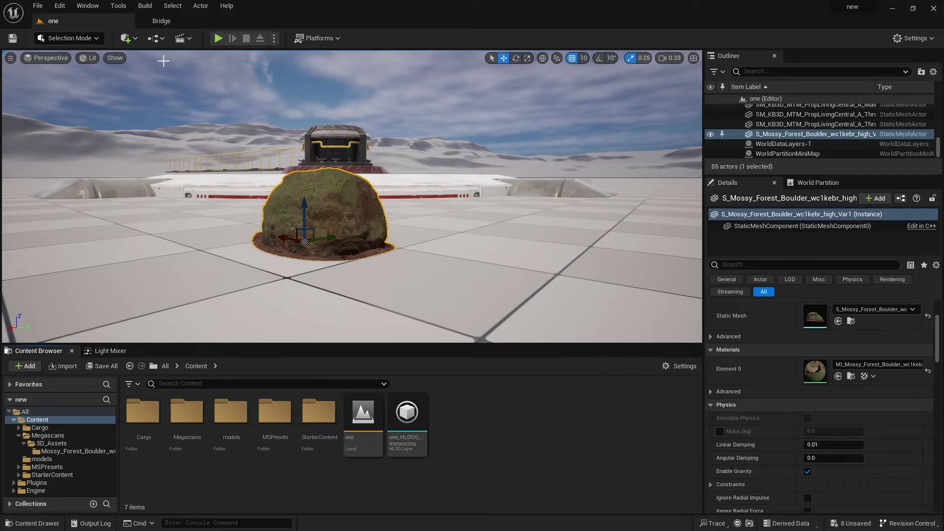
- Switch to Quixel Bridge and add the Forest Rocky Ground asset to the project at Nanite quality
{"action": "left_click", "coordinate": [168, 22]}
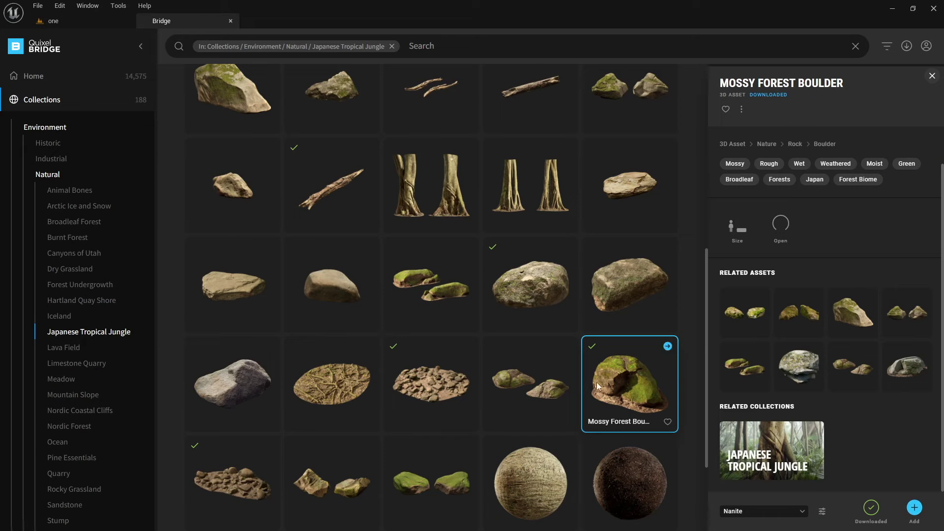
{"action": "left_click", "coordinate": [426, 376]}
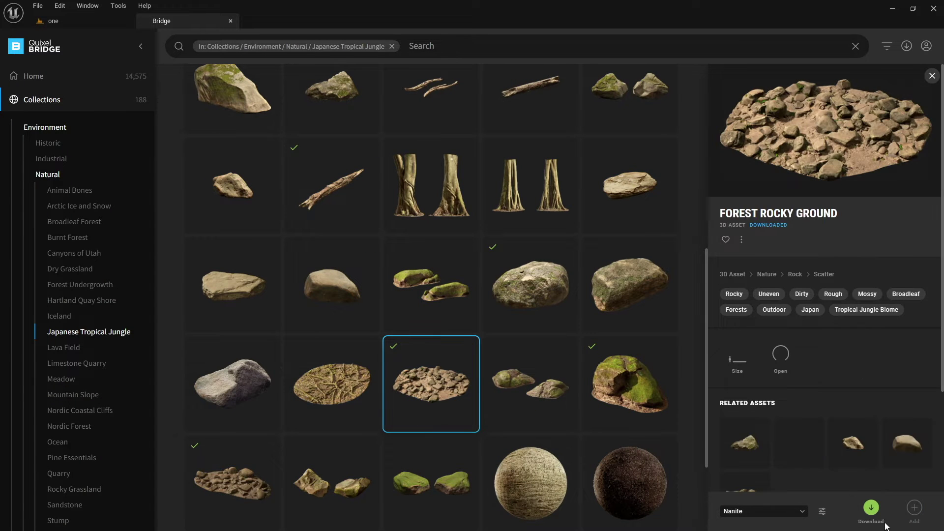
{"action": "left_click", "coordinate": [915, 509]}
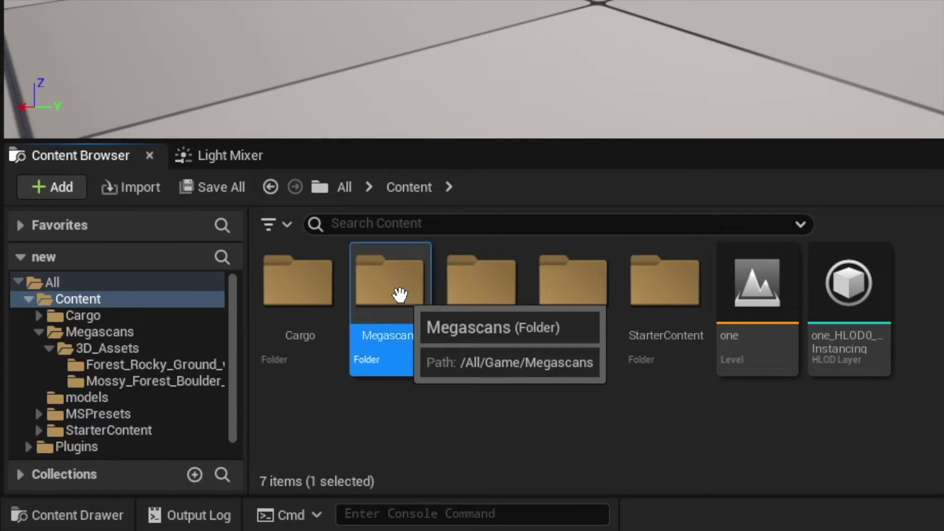
- Open the Forest_Rocky_Ground_wdbdaew folder inside the Megascans 3D_Assets folder
{"action": "double_click", "coordinate": [398, 293]}
{"action": "double_click", "coordinate": [276, 290]}
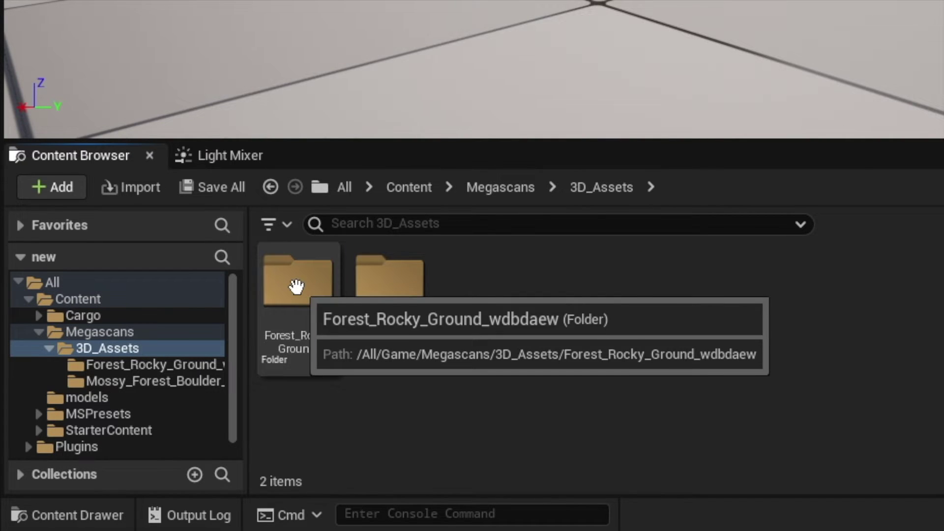
{"action": "double_click", "coordinate": [295, 285]}
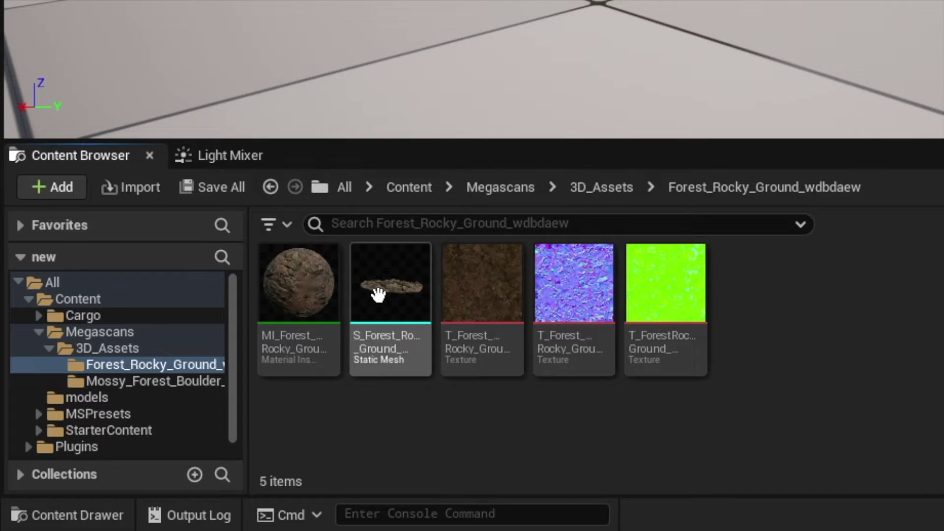
- Place the Forest Rocky Ground static mesh on the ground near the boulder and frame it in view
{"action": "double_click", "coordinate": [380, 293]}
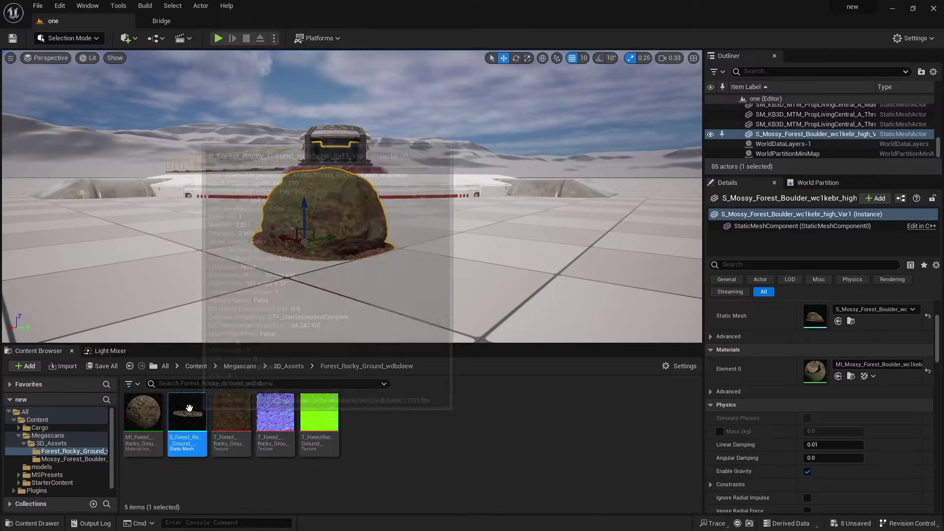
{"action": "left_click_drag", "start_coordinate": [390, 277], "coordinate": [185, 242]}
{"action": "key", "text": "f"}
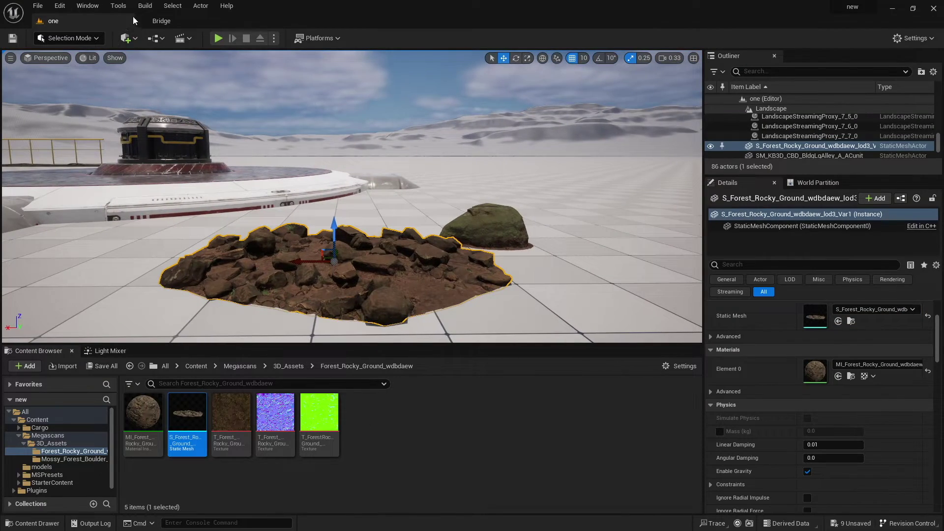
- Examine the rocks, cliffs, plants and surfaces offered in Quixel Bridge's Xeric Shrublands collection
{"action": "left_click", "coordinate": [153, 20]}
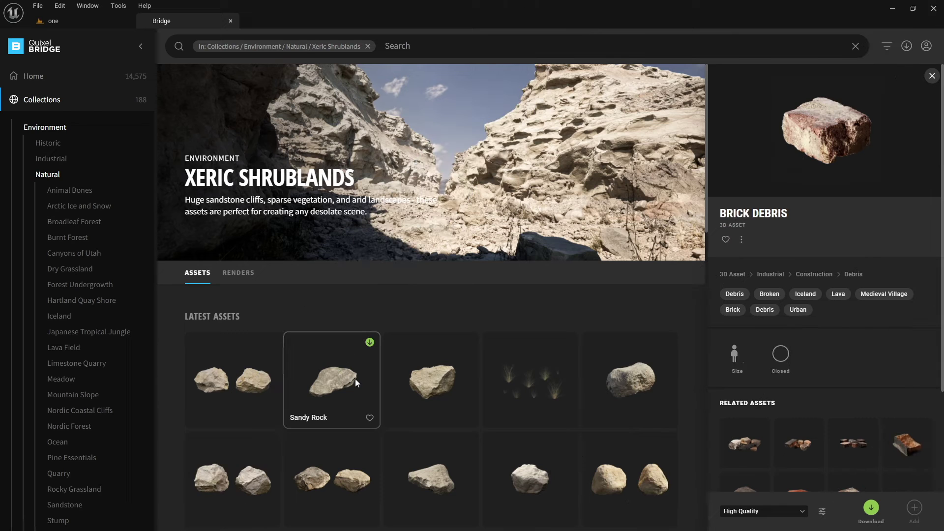
{"action": "scroll", "coordinate": [396, 320], "scroll_direction": "down", "scroll_amount": 3}
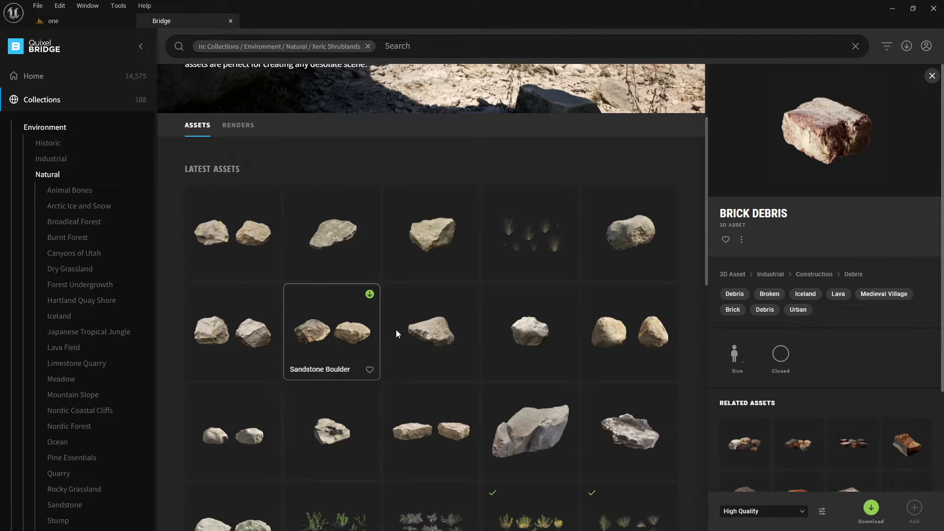
{"action": "scroll", "coordinate": [383, 295], "scroll_direction": "up", "scroll_amount": 3}
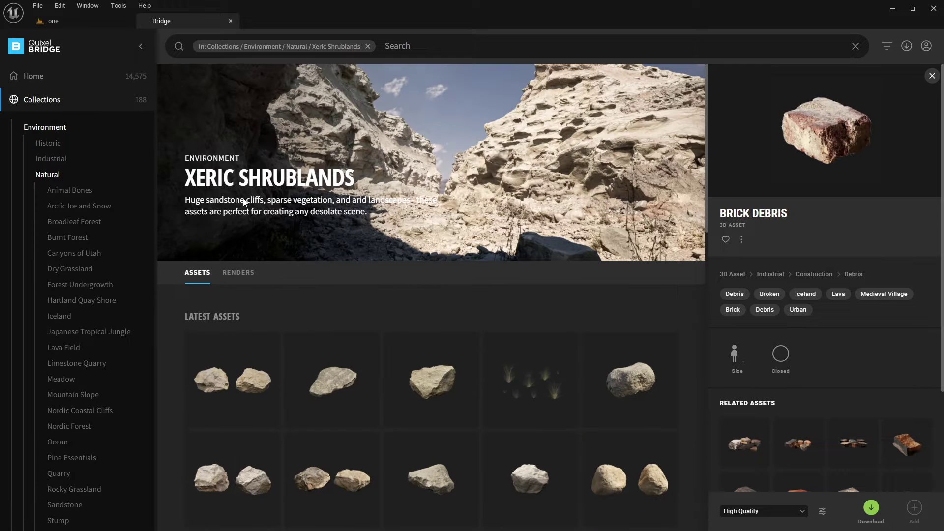
{"action": "scroll", "coordinate": [432, 391], "scroll_direction": "down", "scroll_amount": 7}
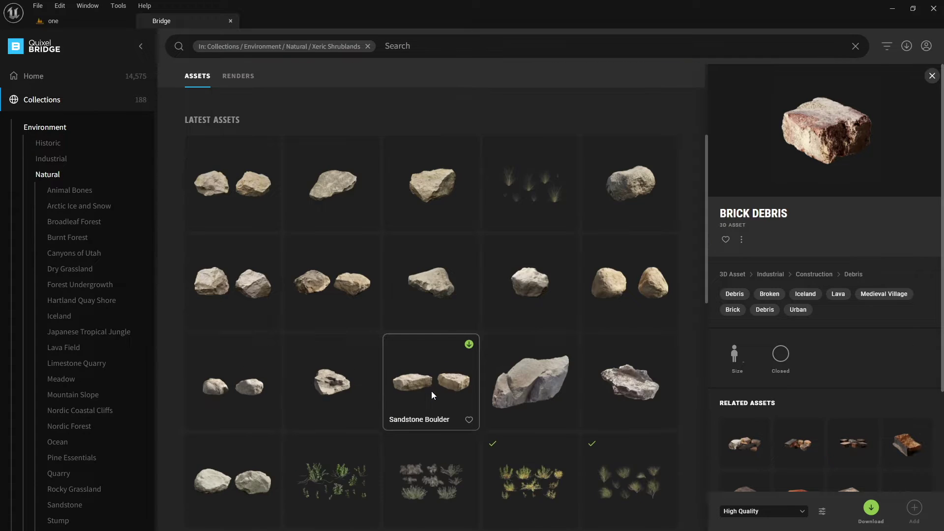
{"action": "scroll", "coordinate": [430, 391], "scroll_direction": "down", "scroll_amount": 1}
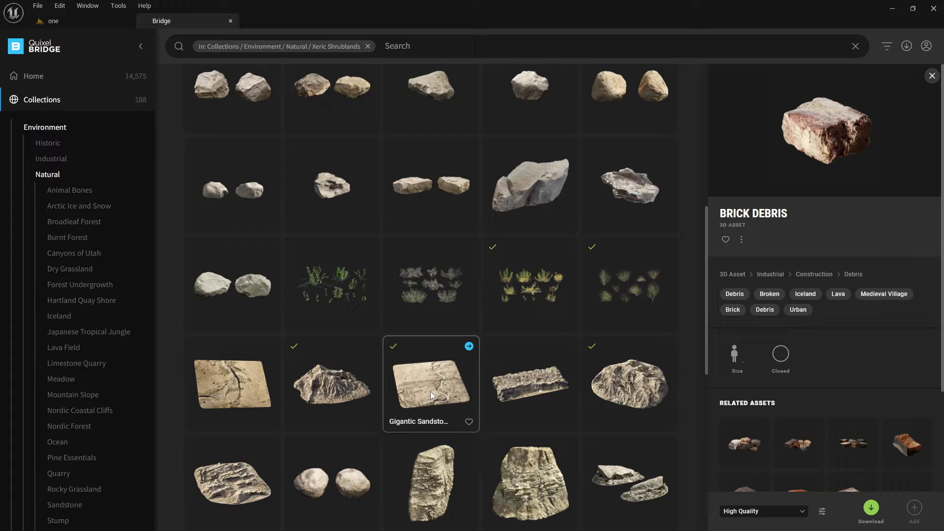
{"action": "scroll", "coordinate": [492, 389], "scroll_direction": "down", "scroll_amount": 4}
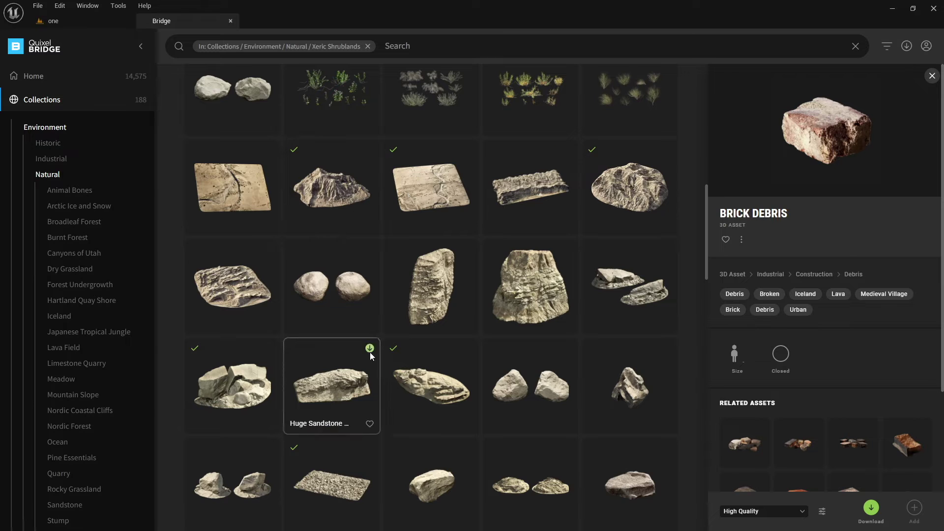
{"action": "scroll", "coordinate": [362, 364], "scroll_direction": "down", "scroll_amount": 5}
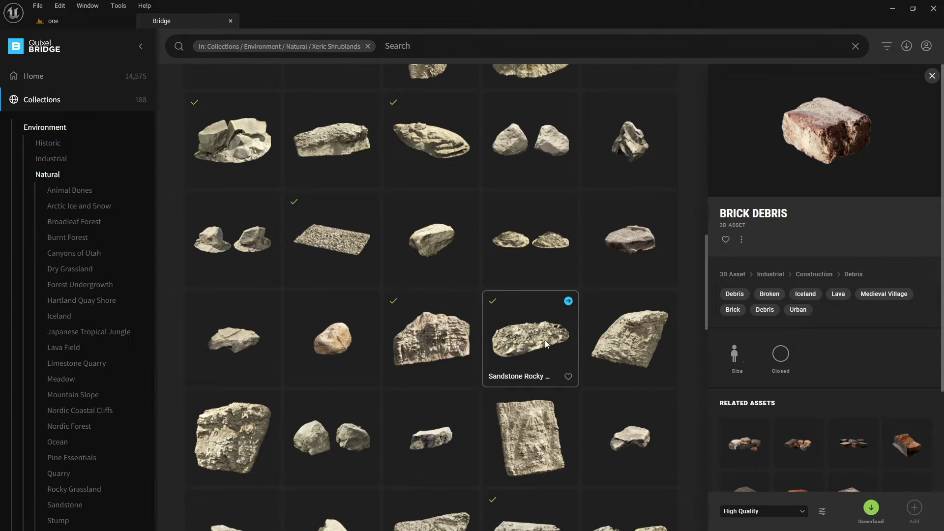
{"action": "scroll", "coordinate": [527, 340], "scroll_direction": "down", "scroll_amount": 3}
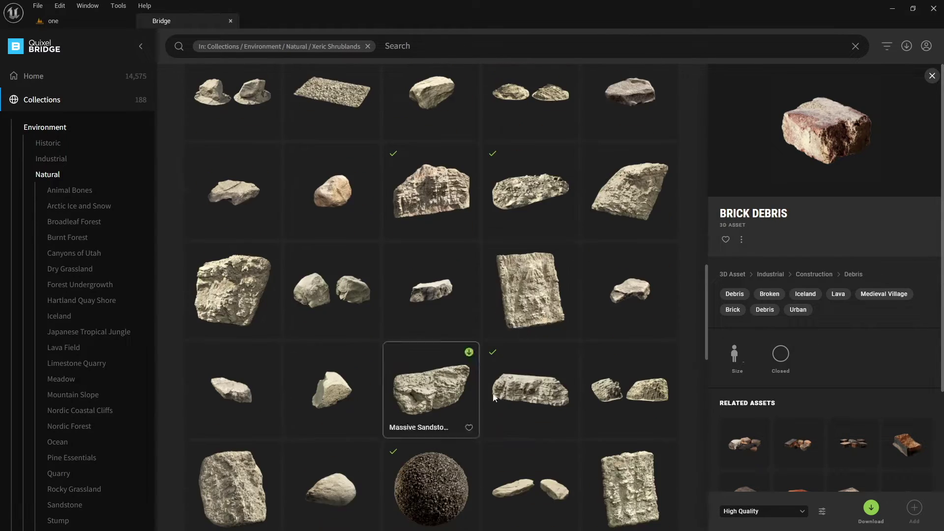
{"action": "scroll", "coordinate": [413, 352], "scroll_direction": "down", "scroll_amount": 3}
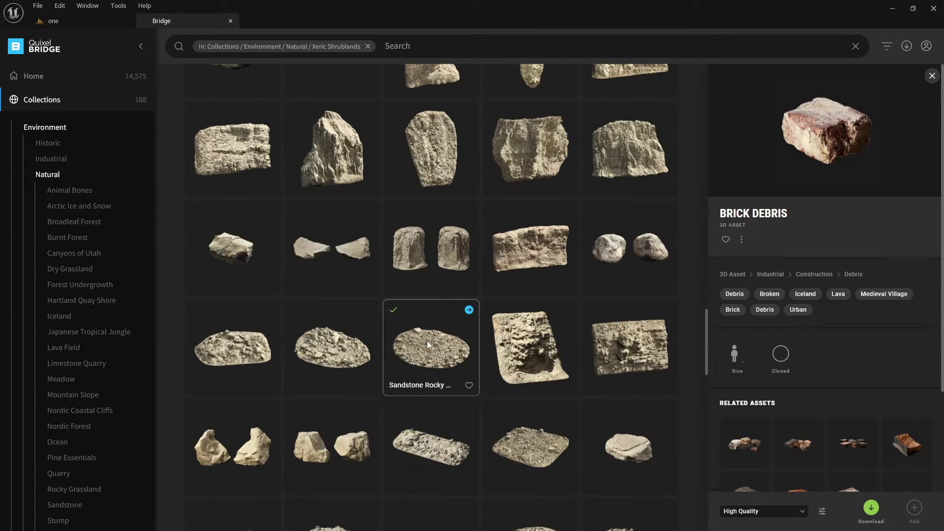
{"action": "scroll", "coordinate": [420, 337], "scroll_direction": "down", "scroll_amount": 3}
{"action": "scroll", "coordinate": [346, 338], "scroll_direction": "down", "scroll_amount": 4}
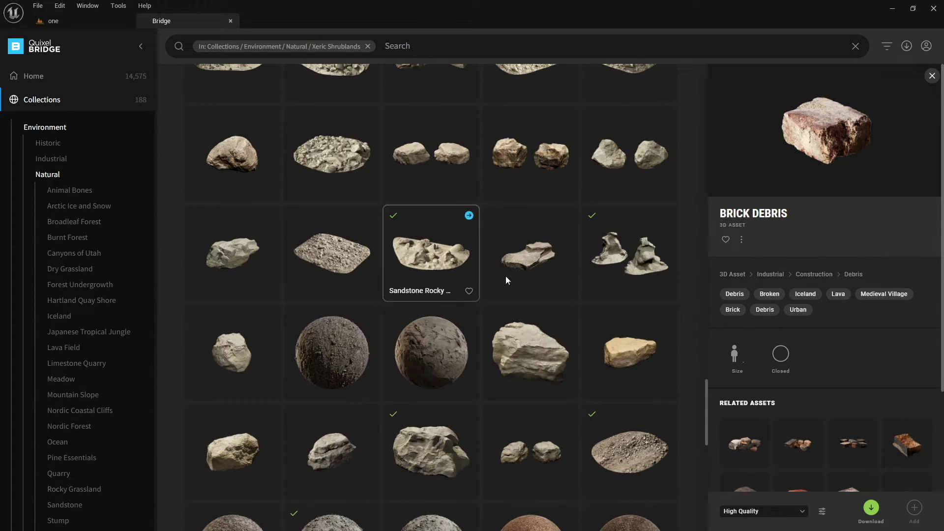
{"action": "scroll", "coordinate": [394, 283], "scroll_direction": "down", "scroll_amount": 3}
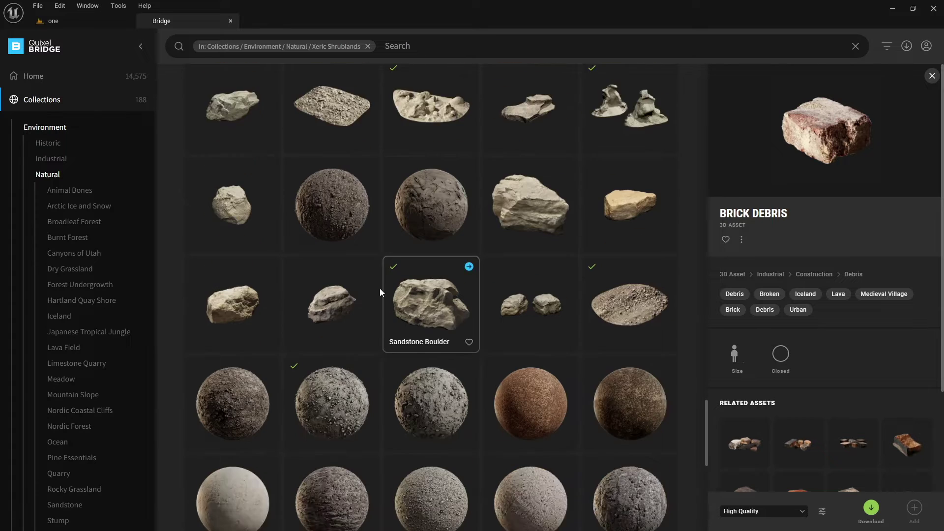
{"action": "scroll", "coordinate": [354, 290], "scroll_direction": "down", "scroll_amount": 2}
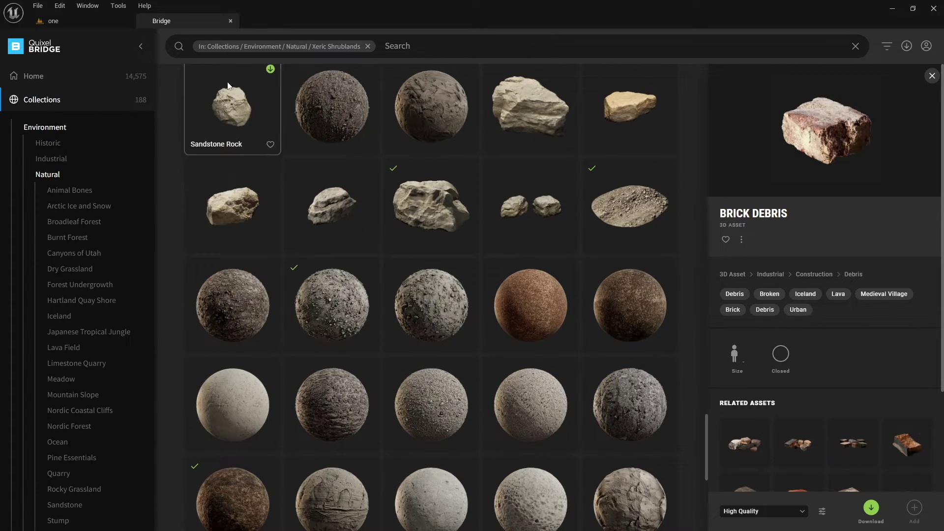
- Return to the level, select the landscape ground, and open the Sandy Gravel Ground folder under Megascans Surfaces
{"action": "left_click", "coordinate": [76, 23]}
{"action": "left_click", "coordinate": [319, 245]}
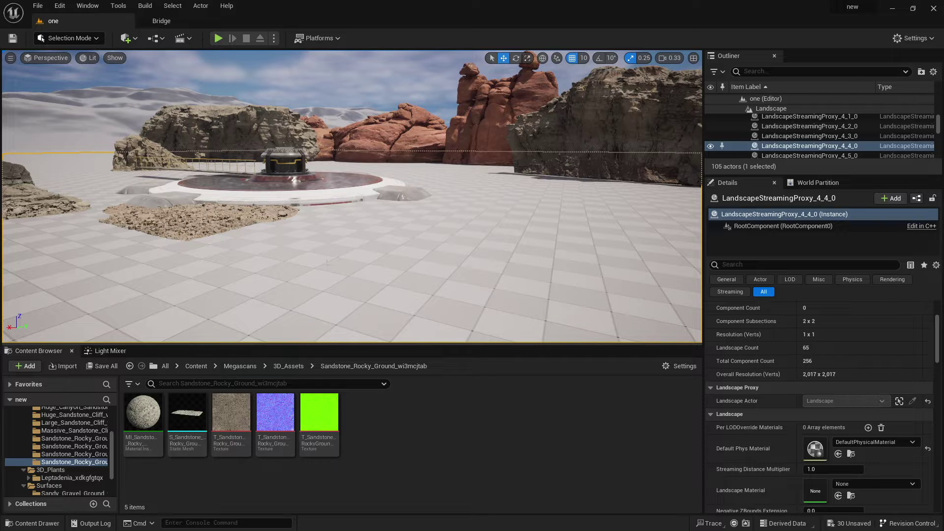
{"action": "left_click", "coordinate": [277, 367]}
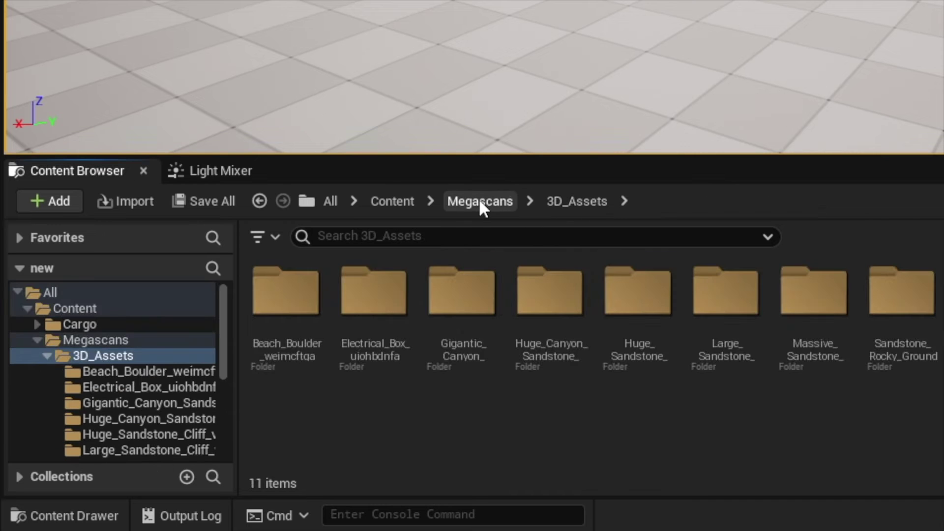
{"action": "left_click", "coordinate": [481, 202]}
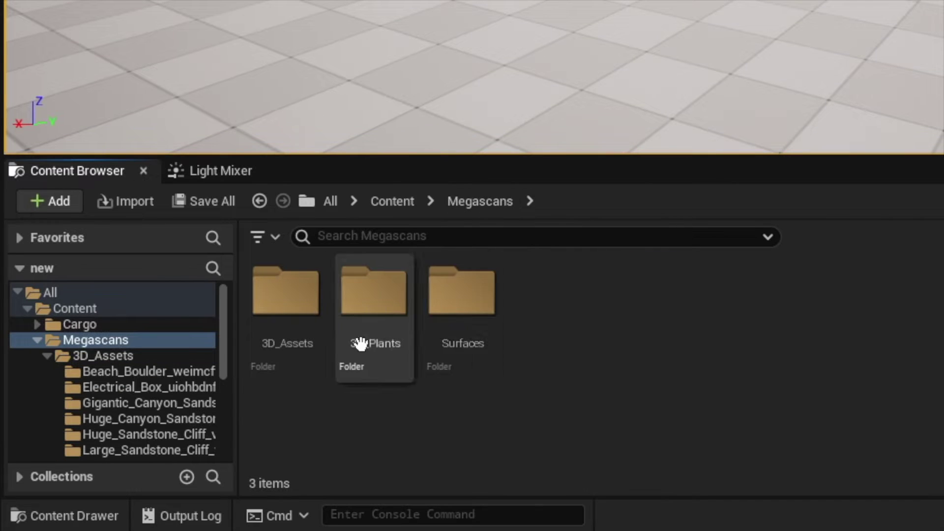
{"action": "double_click", "coordinate": [460, 315]}
{"action": "left_click", "coordinate": [289, 293]}
{"action": "double_click", "coordinate": [289, 294]}
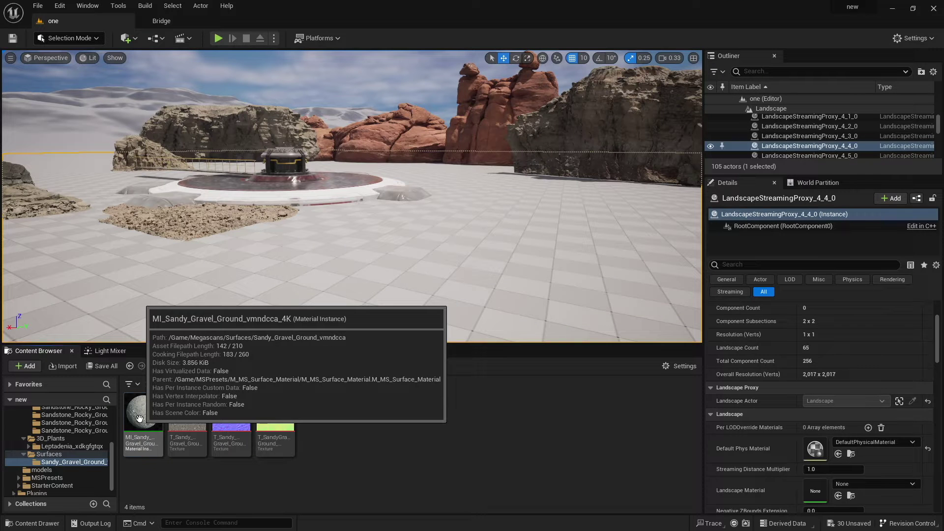
{"action": "mouse_move", "coordinate": [143, 413]}
{"action": "left_mouse_down"}
{"action": "mouse_move", "coordinate": [743, 486]}
{"action": "mouse_move", "coordinate": [155, 417]}
{"action": "left_mouse_up"}
{"action": "key", "text": "s"}
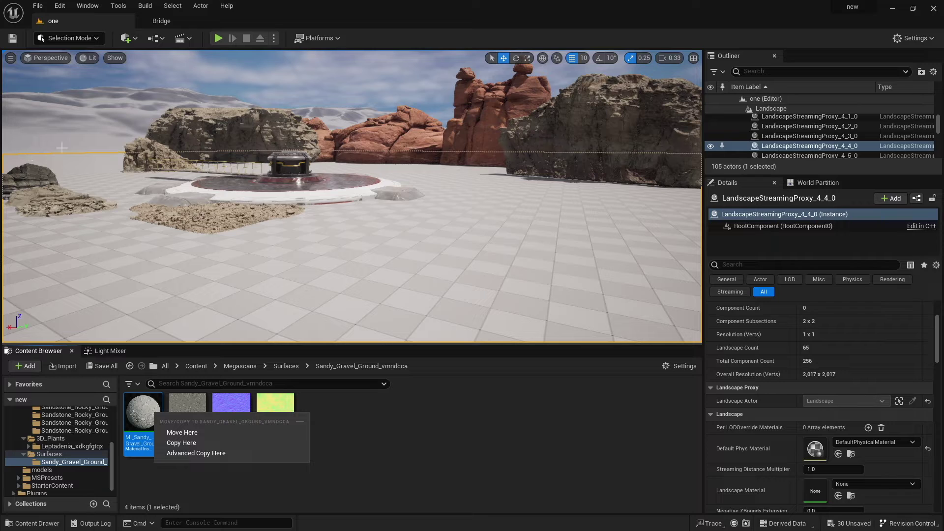
{"action": "left_click", "coordinate": [63, 123]}
{"action": "key", "text": "ctrl+z"}
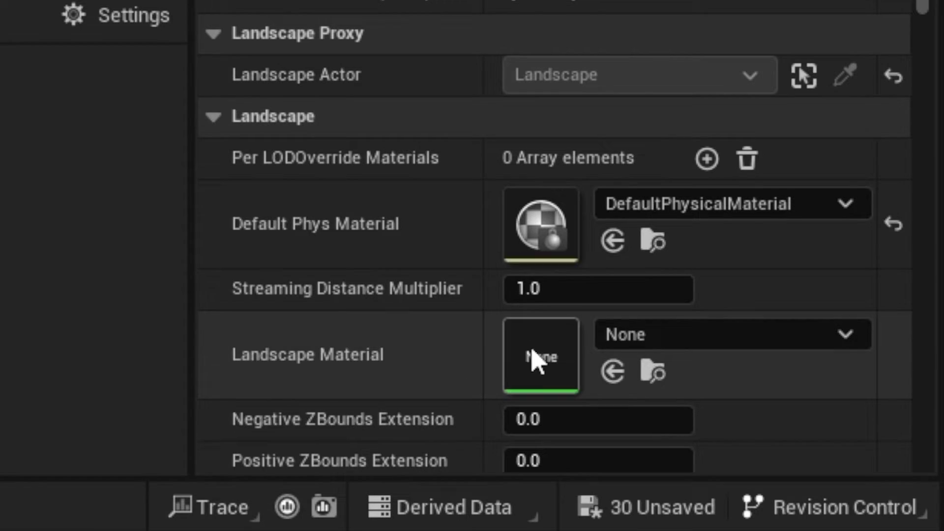
- Assign MI_Sandy_Gravel_Ground_vmndcca_4K as the selected landscape's Landscape Material and view the ground up close
{"action": "left_click_drag", "start_coordinate": [140, 408], "coordinate": [818, 476]}
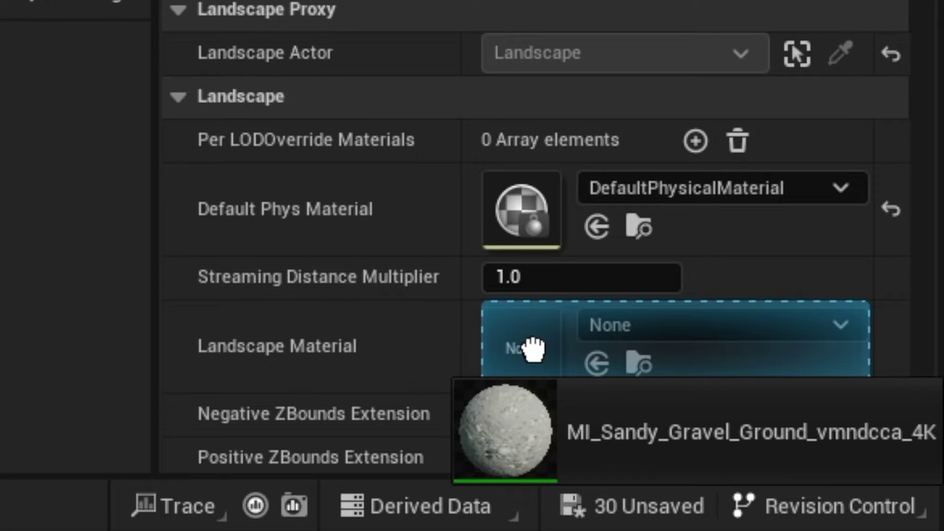
{"action": "left_click_drag", "start_coordinate": [534, 350], "coordinate": [529, 347]}
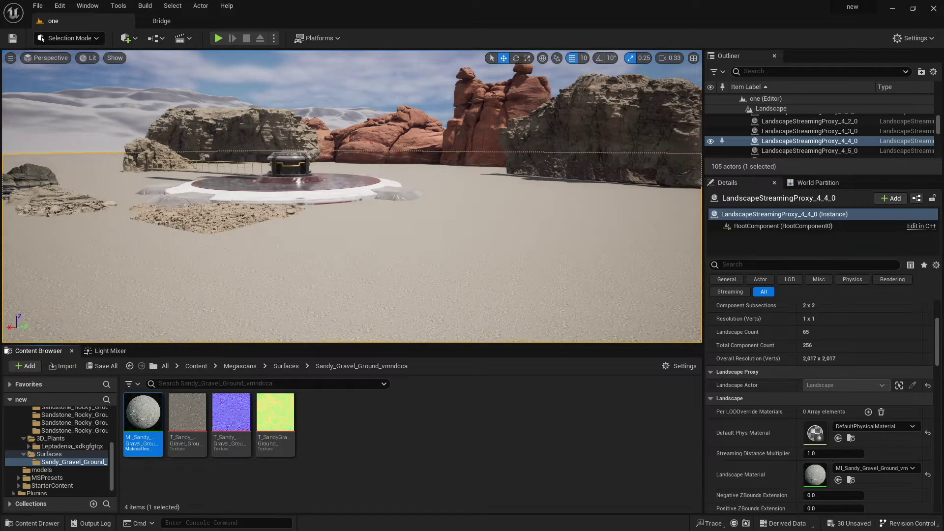
{"action": "key", "text": "w"}
{"action": "mouse_move", "coordinate": [353, 197]}
{"action": "right_mouse_down"}
{"action": "mouse_move", "coordinate": [335, 216]}
{"action": "mouse_move", "coordinate": [337, 191]}
{"action": "mouse_move", "coordinate": [348, 206]}
{"action": "mouse_move", "coordinate": [337, 186]}
{"action": "right_mouse_up"}
- Duplicate the rounded Sandstone Rocky Ground patch and place the copy on the open sand in front of the round platform
{"action": "left_click", "coordinate": [503, 244]}
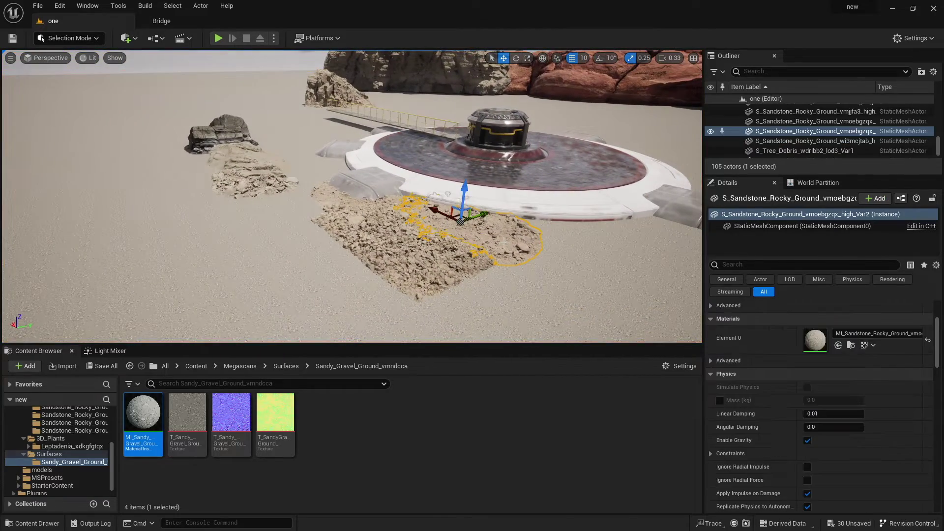
{"action": "left_click_drag", "start_coordinate": [433, 210], "coordinate": [584, 269], "text": "alt"}
{"action": "right_click_drag", "start_coordinate": [584, 269], "coordinate": [658, 265]}
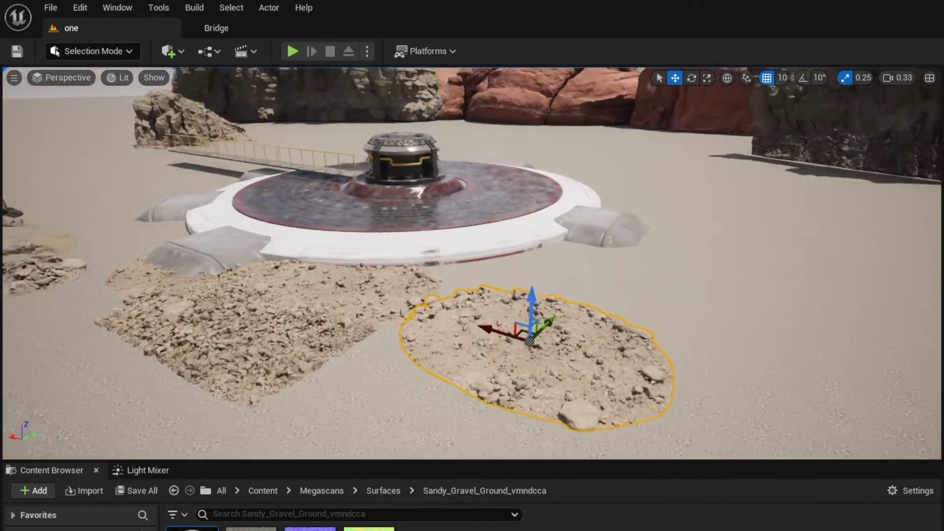
- Move the selected rounded ground patch towards the round platform so that it joins the neighbouring rocky patch
{"action": "right_click_drag", "start_coordinate": [353, 194], "coordinate": [345, 169]}
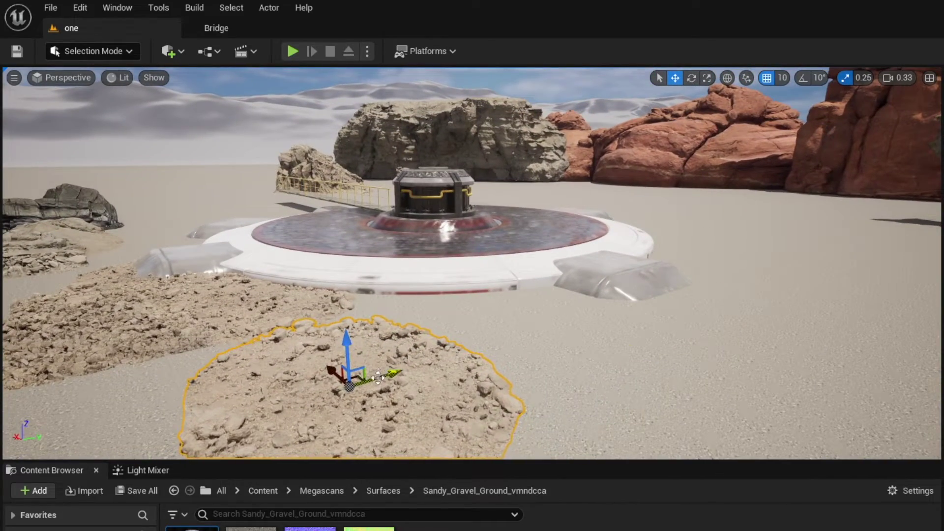
{"action": "left_click_drag", "start_coordinate": [378, 378], "coordinate": [411, 314]}
{"action": "left_click_drag", "start_coordinate": [465, 305], "coordinate": [488, 305]}
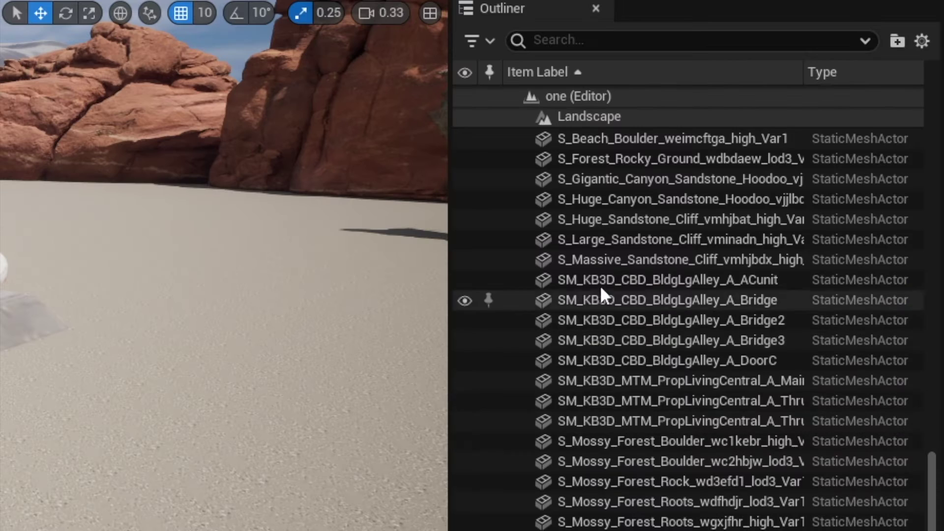
- Gather the actors from S_Beach_Boulder to S_Tundra_Mossy_Boulder, leaving out the platform and bridge pieces, in a new Outliner folder named rocks
{"action": "scroll", "coordinate": [600, 285], "scroll_direction": "up", "scroll_amount": 7}
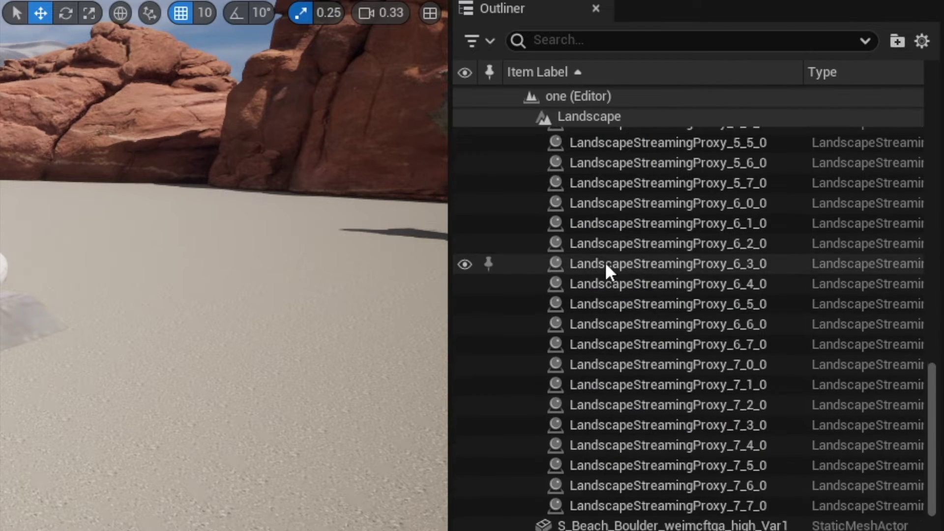
{"action": "scroll", "coordinate": [602, 281], "scroll_direction": "up", "scroll_amount": 4}
{"action": "scroll", "coordinate": [569, 241], "scroll_direction": "down", "scroll_amount": 10}
{"action": "left_click", "coordinate": [570, 236]}
{"action": "scroll", "coordinate": [595, 355], "scroll_direction": "down", "scroll_amount": 4}
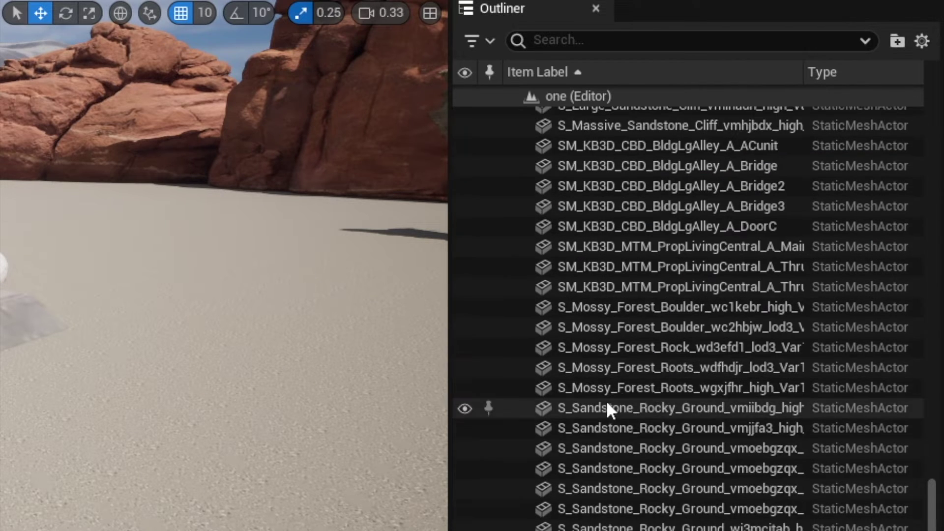
{"action": "left_click", "coordinate": [619, 529], "text": "shift"}
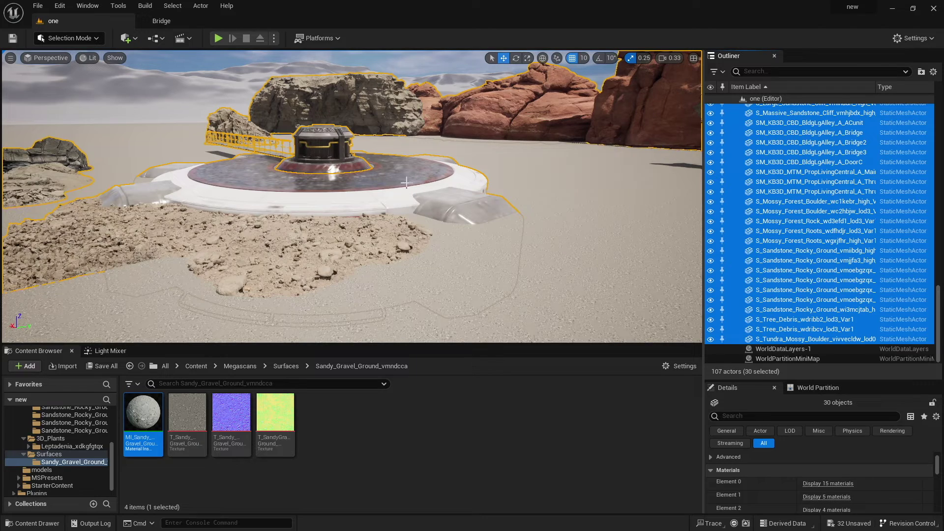
{"action": "left_click", "coordinate": [388, 178], "text": "ctrl"}
{"action": "left_click", "coordinate": [331, 170], "text": "ctrl"}
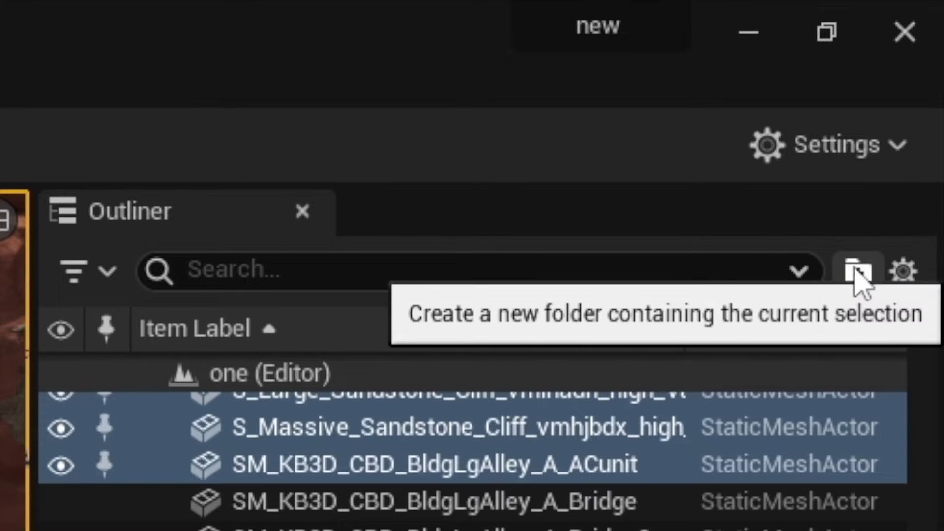
{"action": "left_click", "coordinate": [858, 272]}
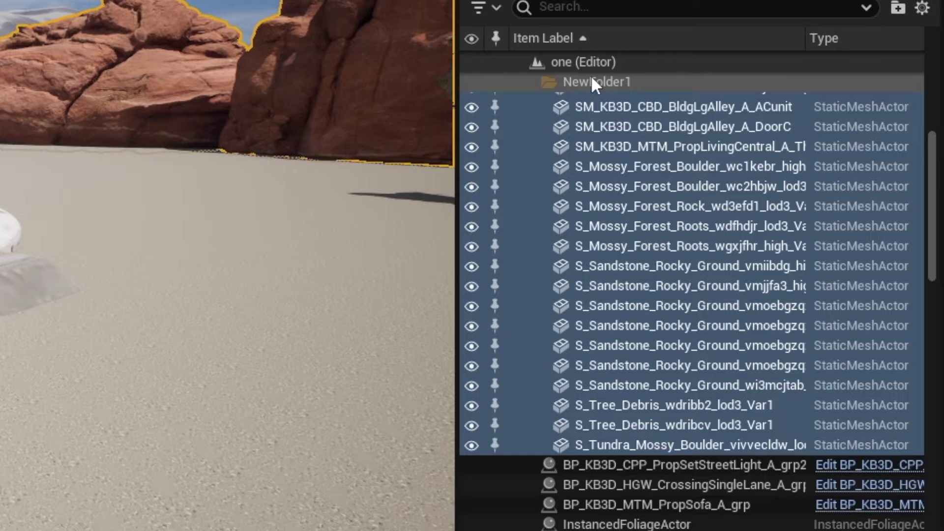
{"action": "left_click", "coordinate": [589, 79]}
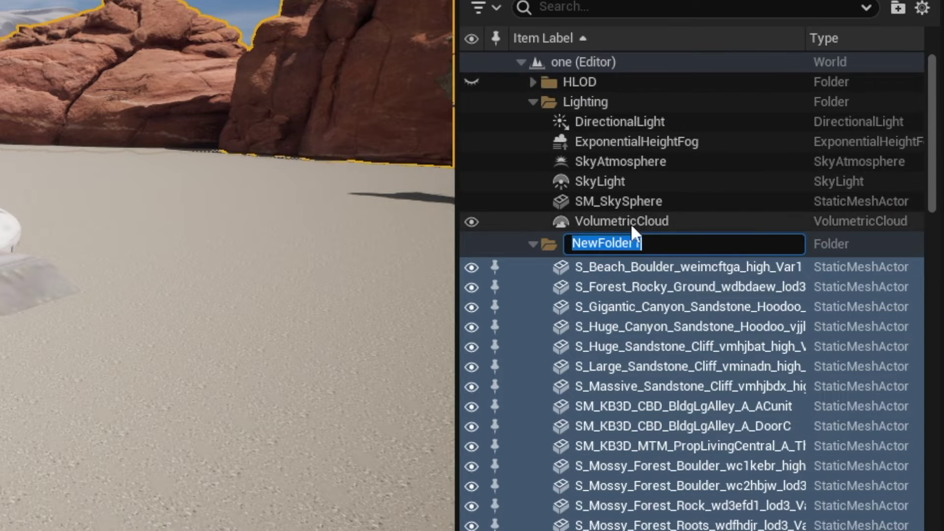
{"action": "type", "text": "rocks"}
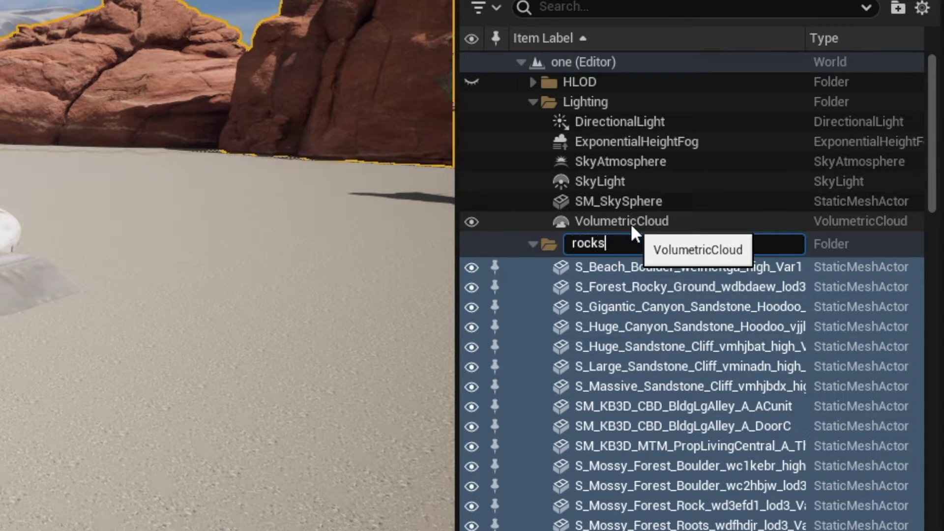
{"action": "key", "text": "Return"}
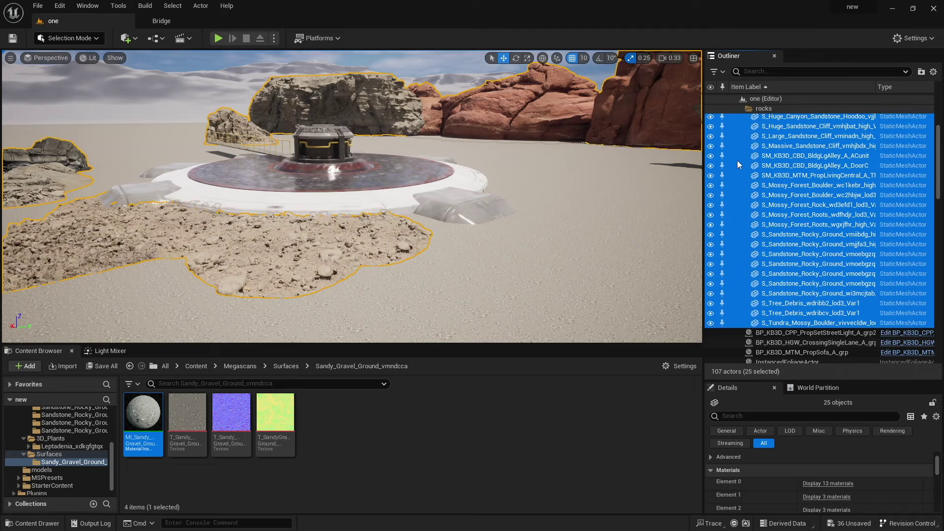
- Collapse the rocks folder and make it the current actor folder
{"action": "scroll", "coordinate": [520, 174], "scroll_direction": "up", "scroll_amount": 4}
{"action": "left_click", "coordinate": [533, 244]}
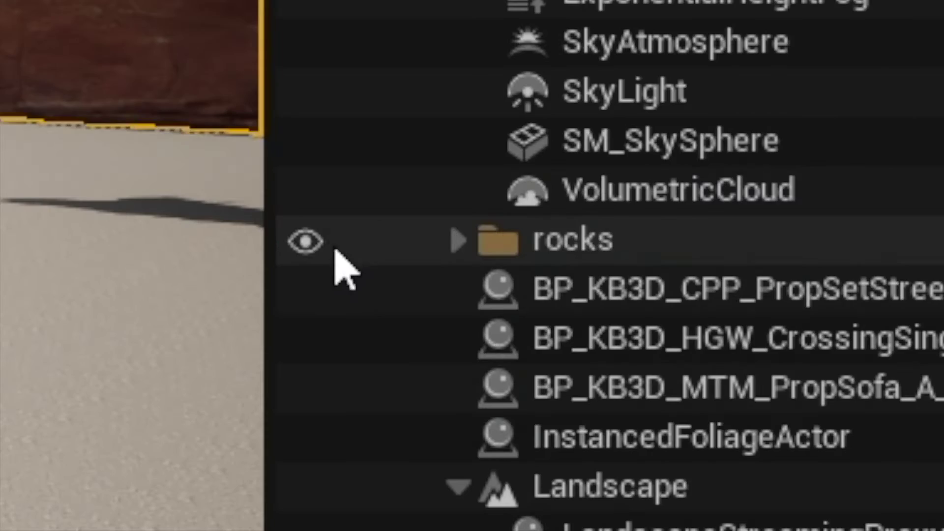
{"action": "left_click", "coordinate": [306, 241]}
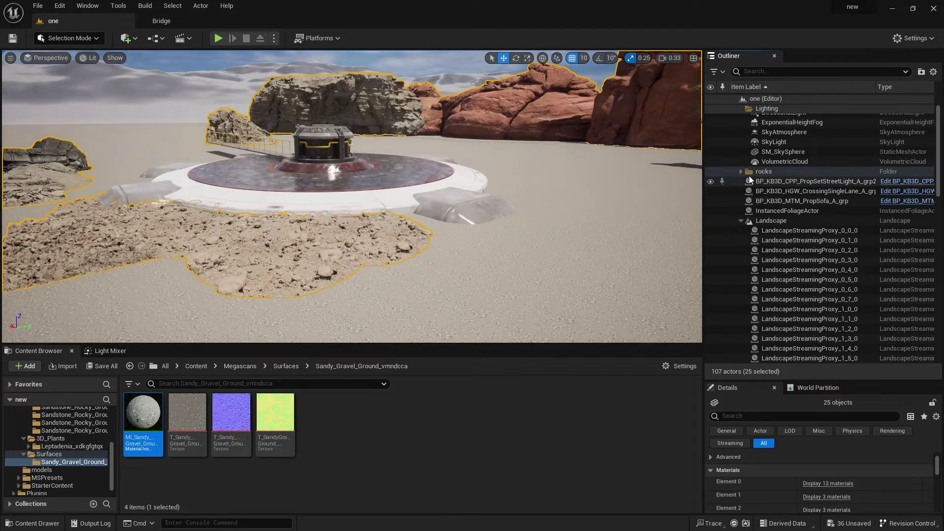
{"action": "left_click", "coordinate": [749, 171]}
{"action": "right_click", "coordinate": [766, 172]}
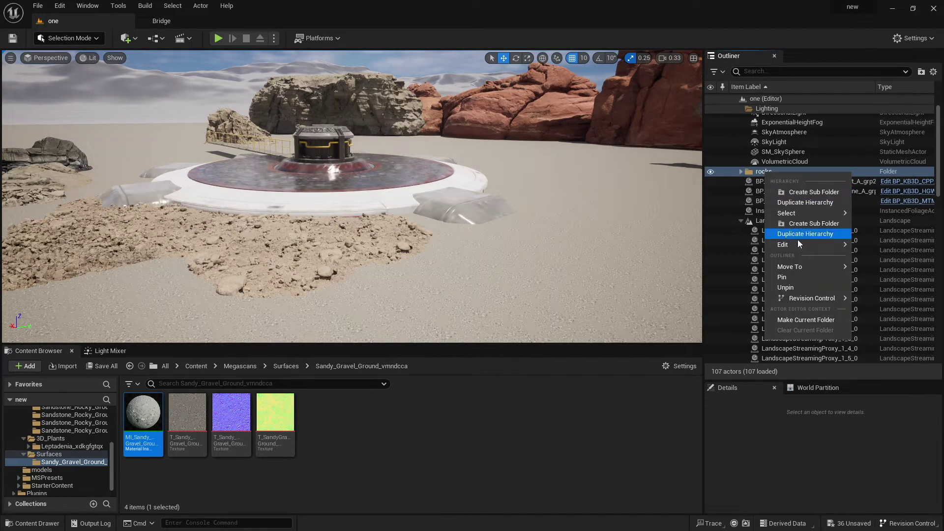
{"action": "left_click", "coordinate": [792, 320]}
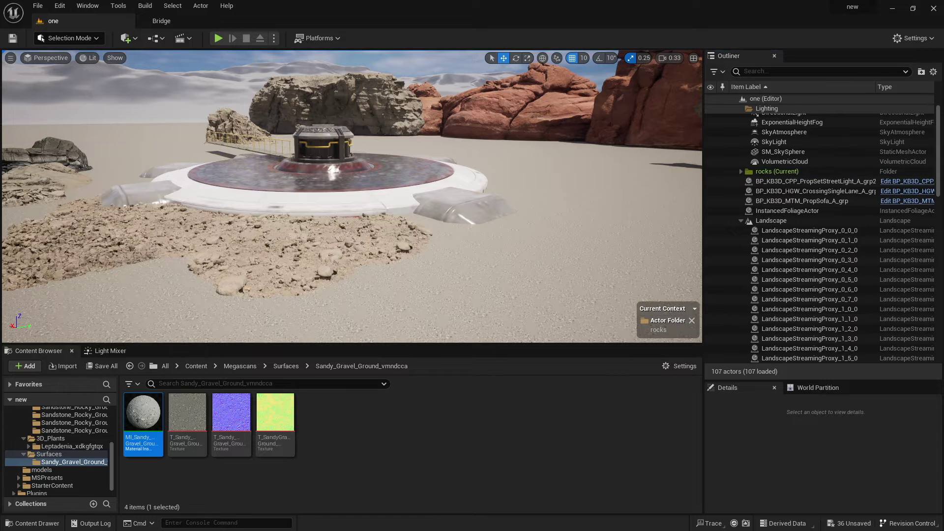
- Duplicate the rounded Sandstone Rocky Ground patch and place the copy beside it along the platform's front edge
{"action": "left_click", "coordinate": [357, 250]}
{"action": "left_click_drag", "start_coordinate": [366, 223], "coordinate": [419, 217], "text": "alt"}
{"action": "scroll", "coordinate": [725, 158], "scroll_direction": "up", "scroll_amount": 2}
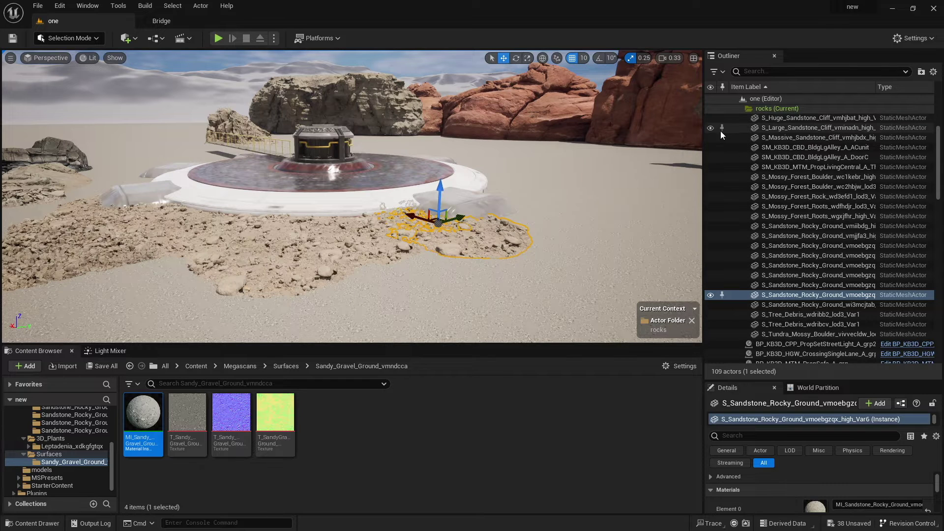
- Hide and show the rocks folder to check which actors it controls
{"action": "scroll", "coordinate": [715, 119], "scroll_direction": "up", "scroll_amount": 3}
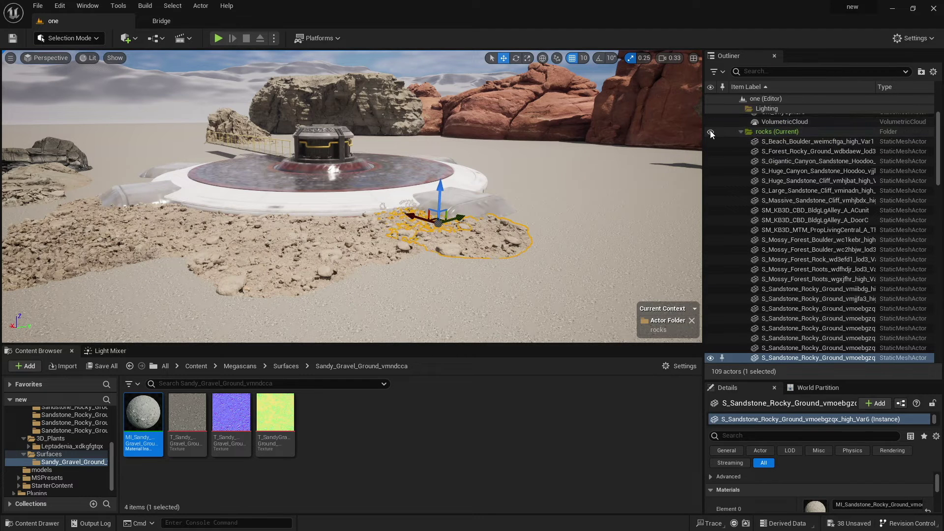
{"action": "left_click", "coordinate": [710, 132]}
{"action": "left_click", "coordinate": [710, 132]}
{"action": "scroll", "coordinate": [435, 232], "scroll_direction": "down", "scroll_amount": 3}
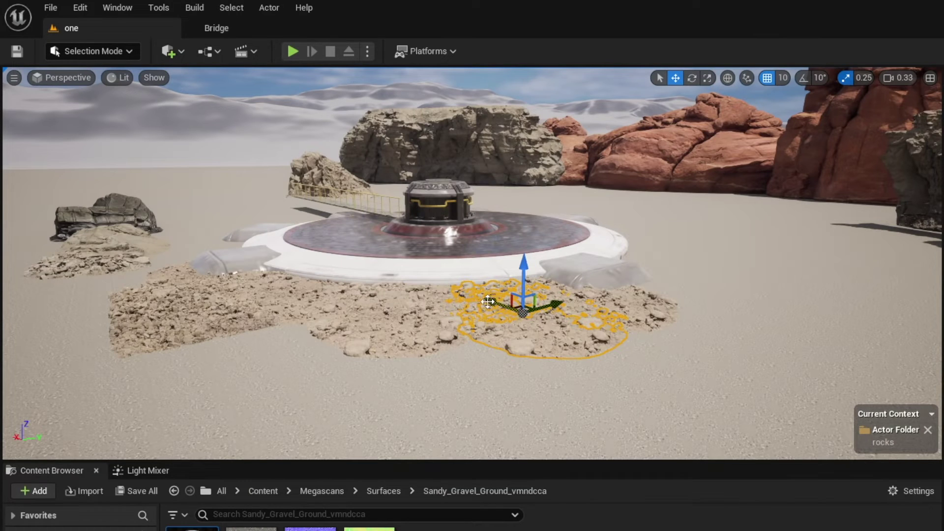
- Shift the selected ground patch forward from the platform, scale it down and rotate it horizontally among its neighbours
{"action": "left_click_drag", "start_coordinate": [366, 224], "coordinate": [383, 243]}
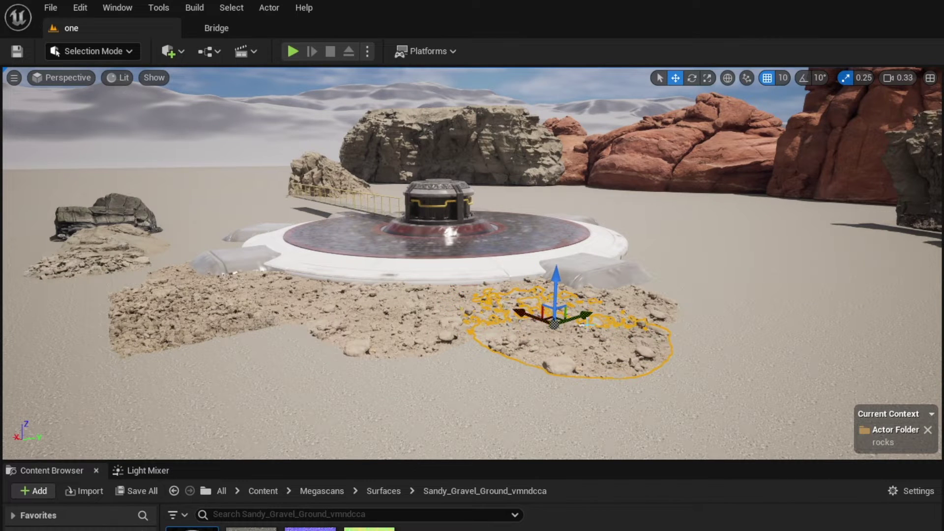
{"action": "key", "text": "r"}
{"action": "left_click_drag", "start_coordinate": [554, 321], "coordinate": [536, 315]}
{"action": "key", "text": "e"}
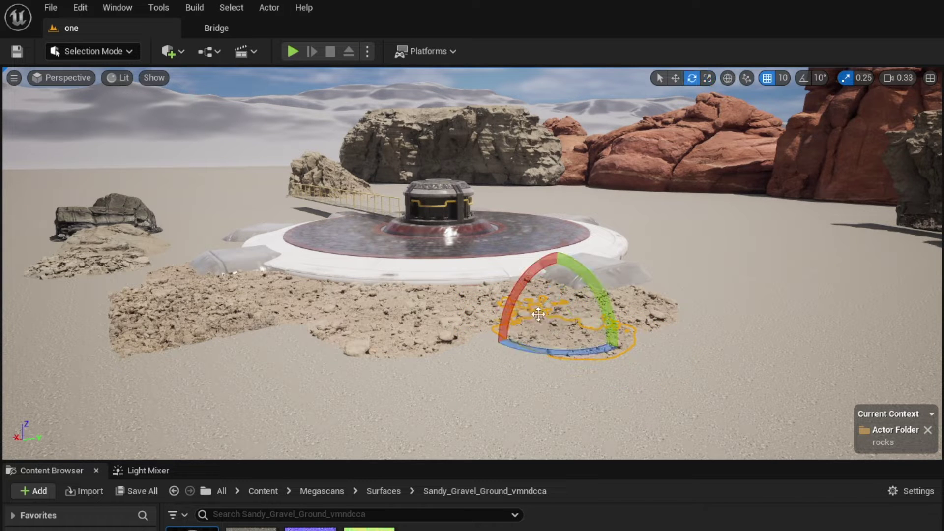
{"action": "mouse_move", "coordinate": [546, 352]}
{"action": "left_mouse_down"}
{"action": "mouse_move", "coordinate": [538, 355]}
{"action": "mouse_move", "coordinate": [547, 354]}
{"action": "left_mouse_up"}
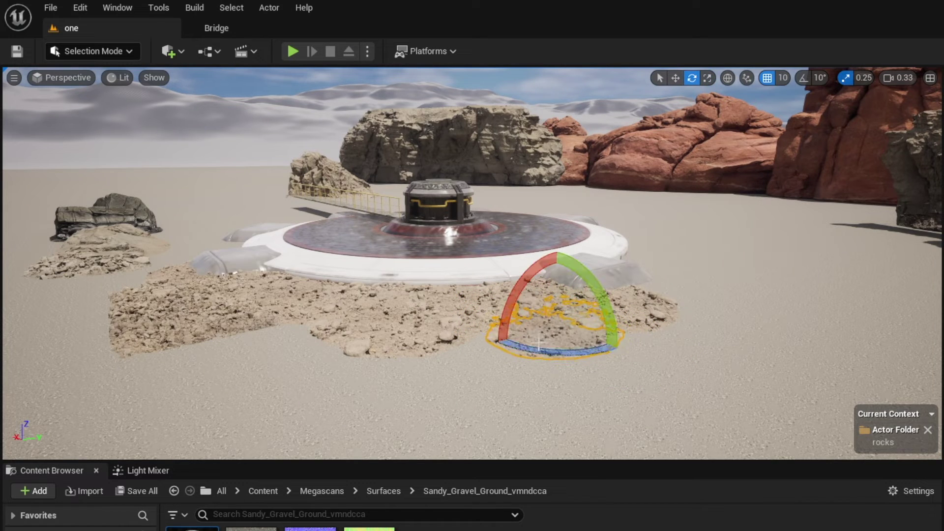
- Duplicate the small ground patch onto the open sand in front of the other patches and enlarge the copy
{"action": "key", "text": "w"}
{"action": "left_click_drag", "start_coordinate": [578, 320], "coordinate": [480, 333]}
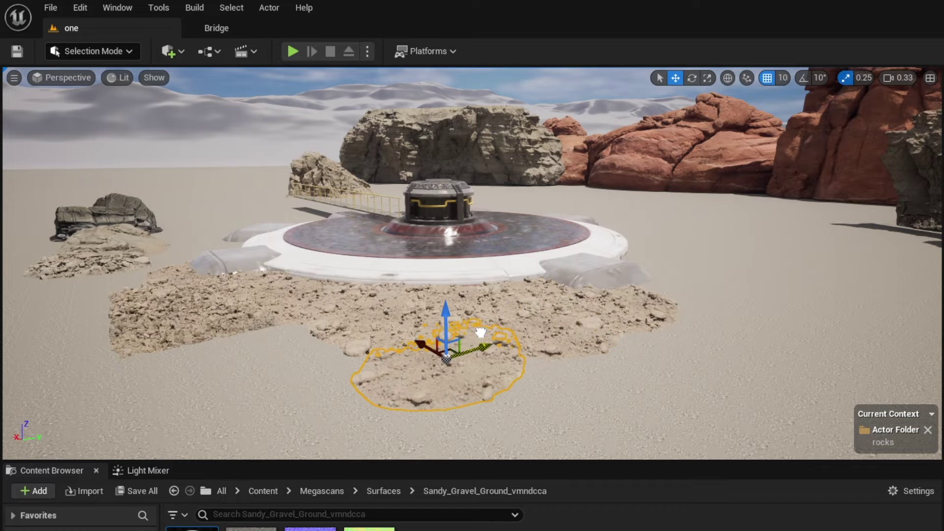
{"action": "left_click_drag", "start_coordinate": [421, 344], "coordinate": [472, 362]}
{"action": "key", "text": "r"}
{"action": "key", "text": "w"}
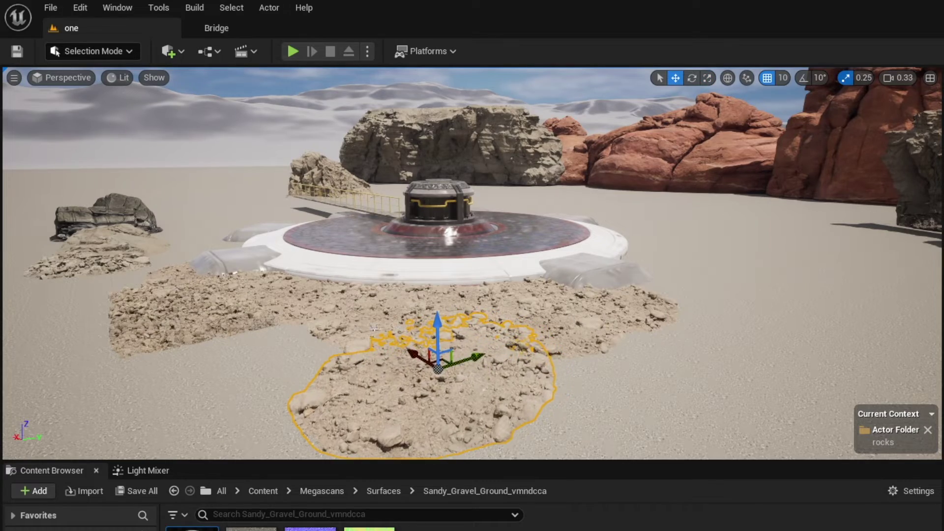
- Examine the ground patches, dunes, rocks and cliffs around the platform from ground level
{"action": "right_click_drag", "start_coordinate": [324, 337], "coordinate": [331, 290]}
{"action": "right_click_drag", "start_coordinate": [759, 363], "coordinate": [759, 353]}
{"action": "key", "text": "s"}
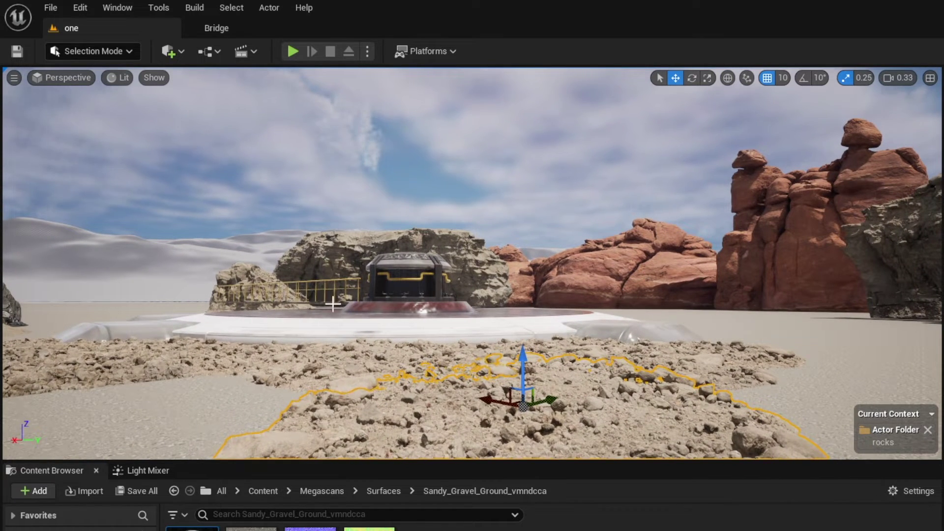
{"action": "key", "text": "w"}
{"action": "right_click_drag", "start_coordinate": [551, 331], "coordinate": [403, 320]}
{"action": "key", "text": "s"}
{"action": "key", "text": "a"}
{"action": "key", "text": "w"}
{"action": "right_click_drag", "start_coordinate": [354, 280], "coordinate": [435, 252]}
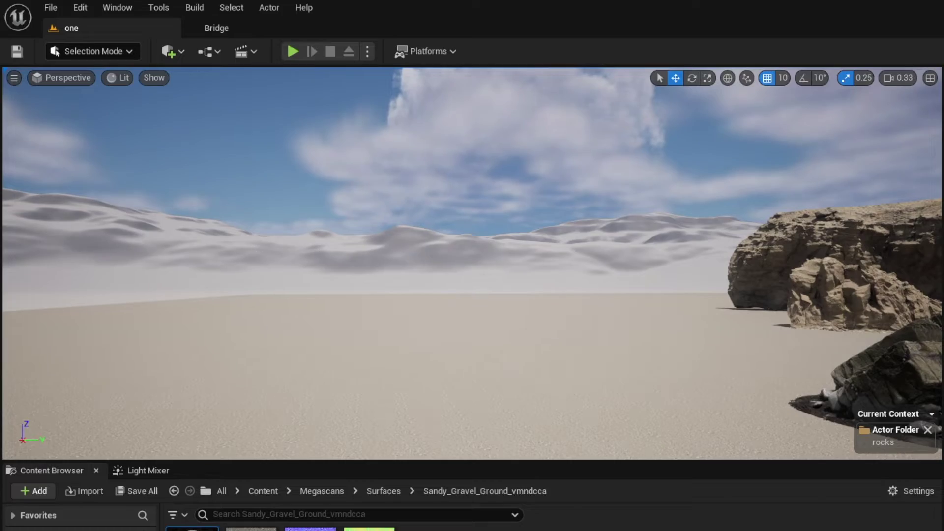
{"action": "right_click_drag", "start_coordinate": [505, 278], "coordinate": [654, 285]}
{"action": "key", "text": "w"}
{"action": "key", "text": "d"}
{"action": "right_click_drag", "start_coordinate": [802, 271], "coordinate": [663, 307]}
{"action": "key", "text": "d"}
{"action": "key", "text": "d"}
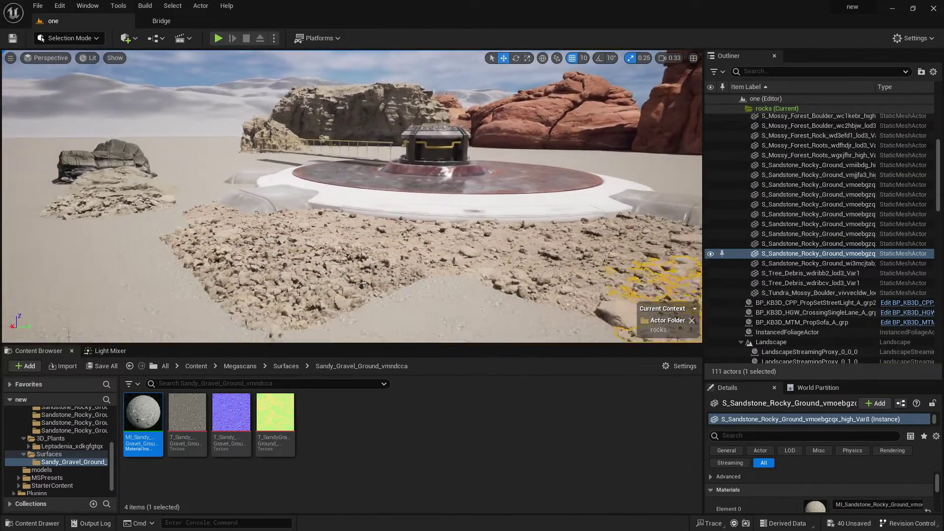
{"action": "key", "text": "s"}
{"action": "key", "text": "d"}
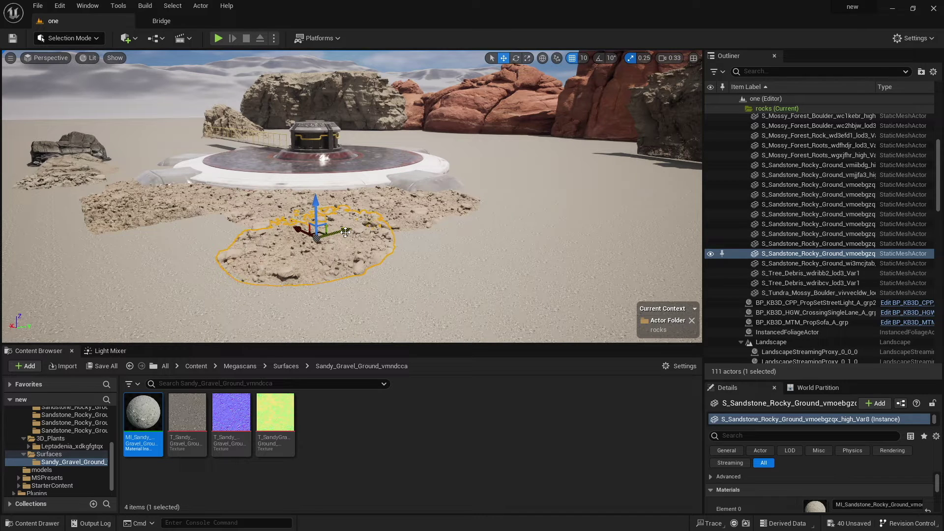
- Duplicate the large ground patch and place the copy across the gap beside it, ready at a different rotation
{"action": "right_click_drag", "start_coordinate": [346, 232], "coordinate": [355, 225]}
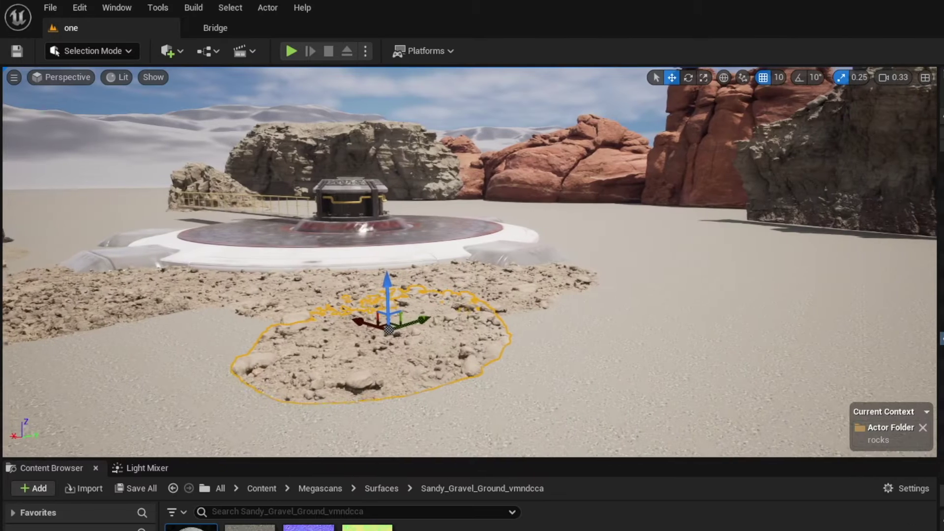
{"action": "key", "text": "a"}
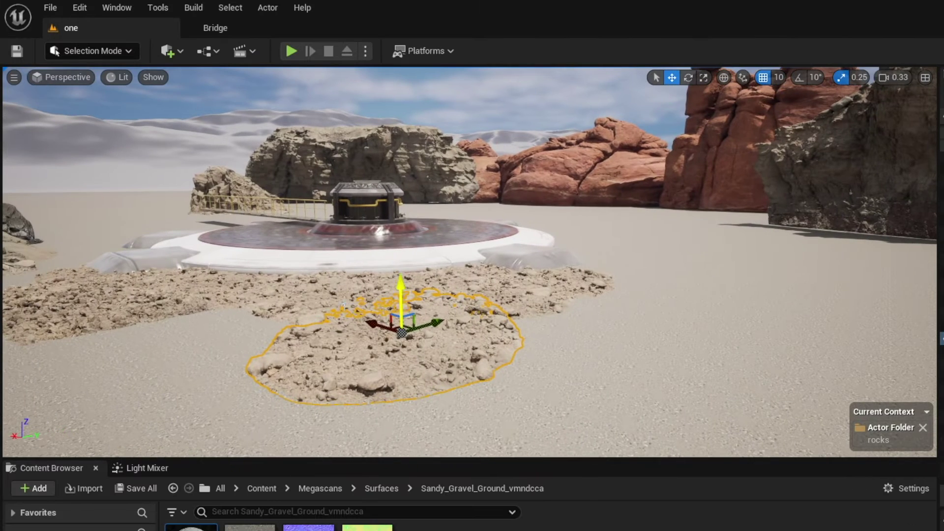
{"action": "left_click_drag", "start_coordinate": [370, 323], "coordinate": [188, 343]}
{"action": "key", "text": "e"}
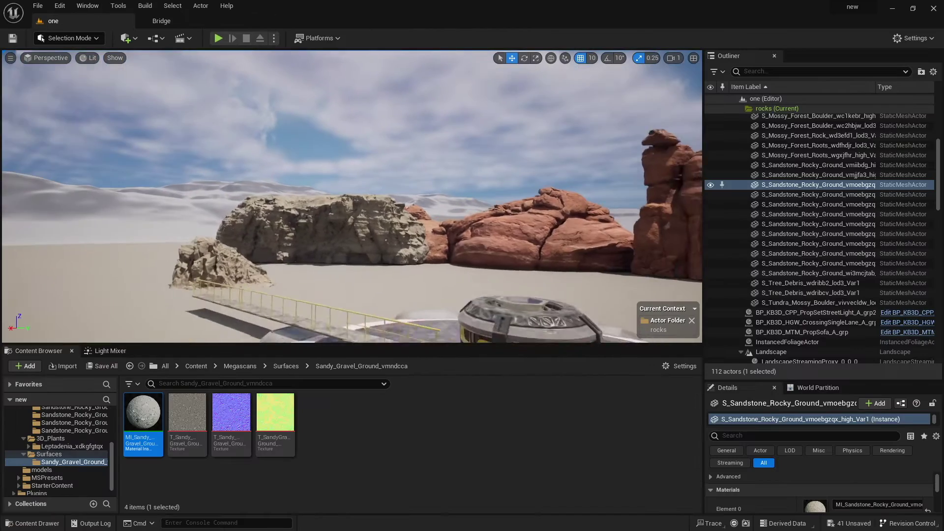
- Reposition the massive sandstone cliff behind the round platform
{"action": "key", "text": "w"}
{"action": "right_click_drag", "start_coordinate": [352, 197], "coordinate": [341, 224]}
{"action": "key", "text": "s"}
{"action": "left_click", "coordinate": [291, 129]}
{"action": "left_click_drag", "start_coordinate": [303, 140], "coordinate": [215, 178]}
{"action": "left_click_drag", "start_coordinate": [166, 158], "coordinate": [350, 134]}
{"action": "right_click_drag", "start_coordinate": [394, 148], "coordinate": [443, 157]}
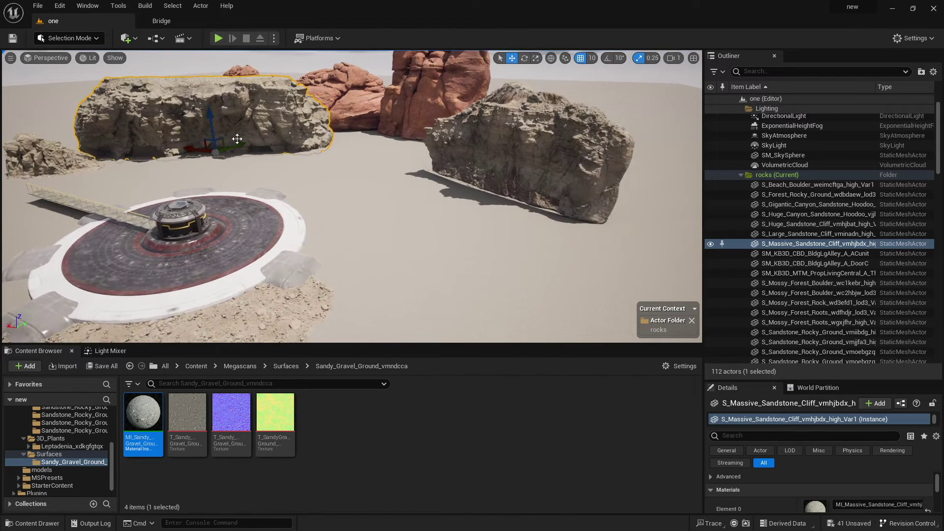
- Duplicate the massive sandstone cliff towards the separate grey cliff, rotating and enlarging the copy
{"action": "left_click_drag", "start_coordinate": [191, 147], "coordinate": [241, 181], "text": "alt"}
{"action": "key", "text": "e"}
{"action": "key", "text": "r"}
{"action": "left_click_drag", "start_coordinate": [299, 168], "coordinate": [314, 156]}
{"action": "key", "text": "w"}
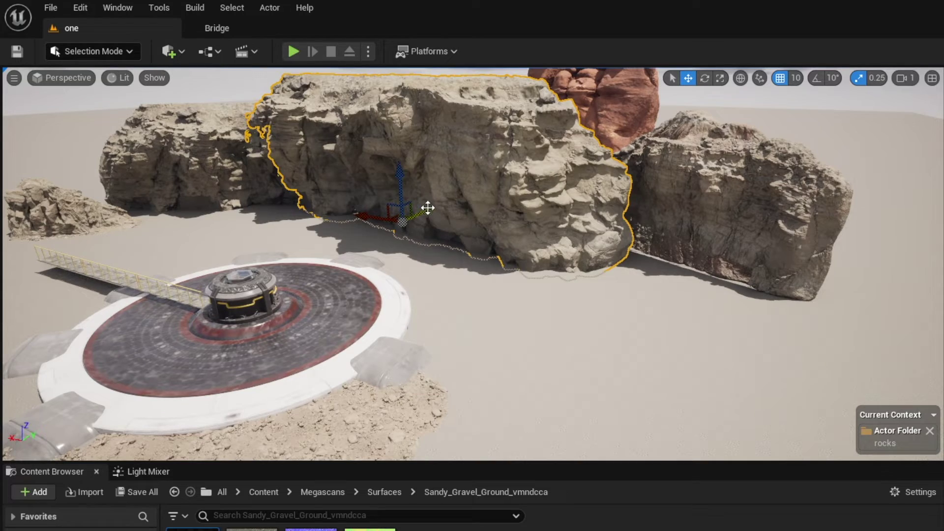
- Move the cliff copy into the gap and lower it so the three cliffs form a continuous wall behind the platform
{"action": "left_click_drag", "start_coordinate": [428, 208], "coordinate": [549, 240]}
{"action": "left_click_drag", "start_coordinate": [585, 196], "coordinate": [586, 209]}
{"action": "left_click", "coordinate": [513, 215]}
{"action": "mouse_move", "coordinate": [515, 213]}
{"action": "right_mouse_down"}
{"action": "mouse_move", "coordinate": [549, 209]}
{"action": "mouse_move", "coordinate": [516, 224]}
{"action": "mouse_move", "coordinate": [557, 208]}
{"action": "mouse_move", "coordinate": [504, 199]}
{"action": "right_mouse_up"}
{"action": "right_click_drag", "start_coordinate": [286, 179], "coordinate": [285, 179]}
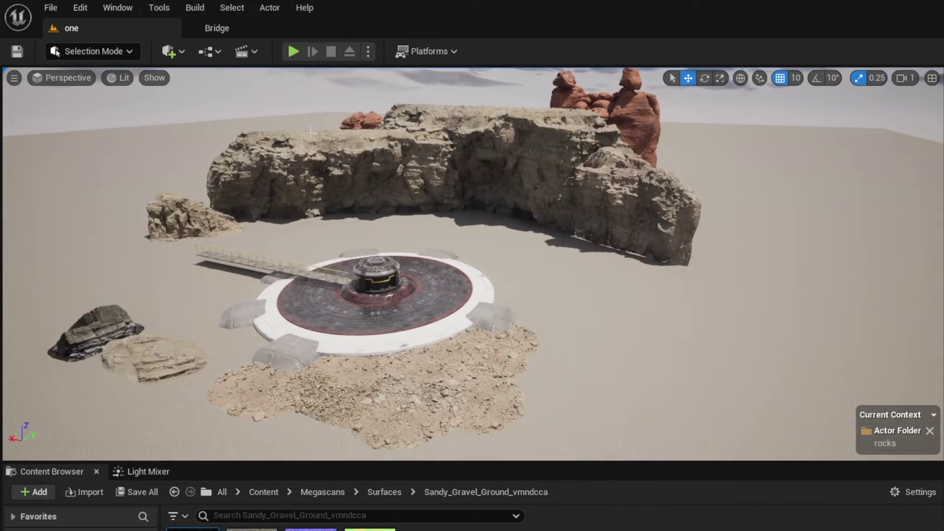
- Move the twin-topped red sandstone hoodoo sideways, out from behind the cliff wall
{"action": "left_click", "coordinate": [625, 116]}
{"action": "left_click_drag", "start_coordinate": [563, 191], "coordinate": [609, 199]}
{"action": "key", "text": "r"}
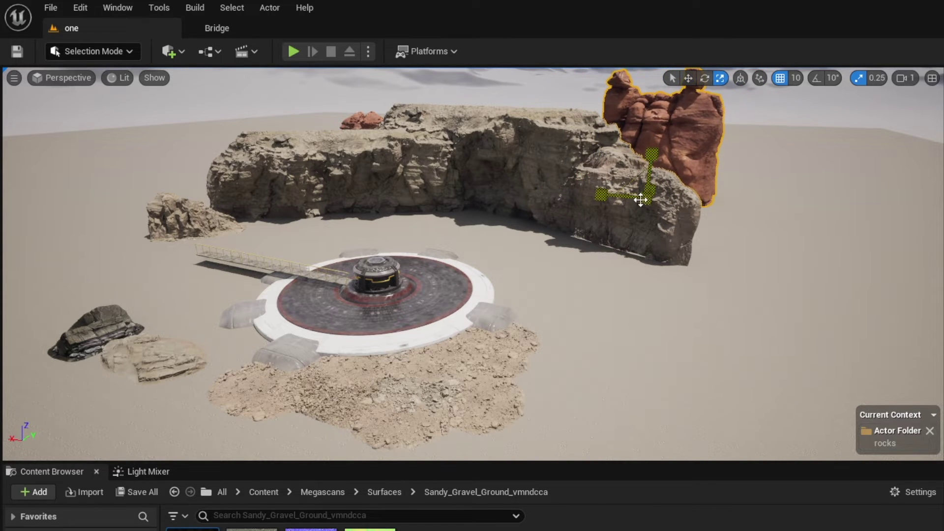
{"action": "key", "text": "w"}
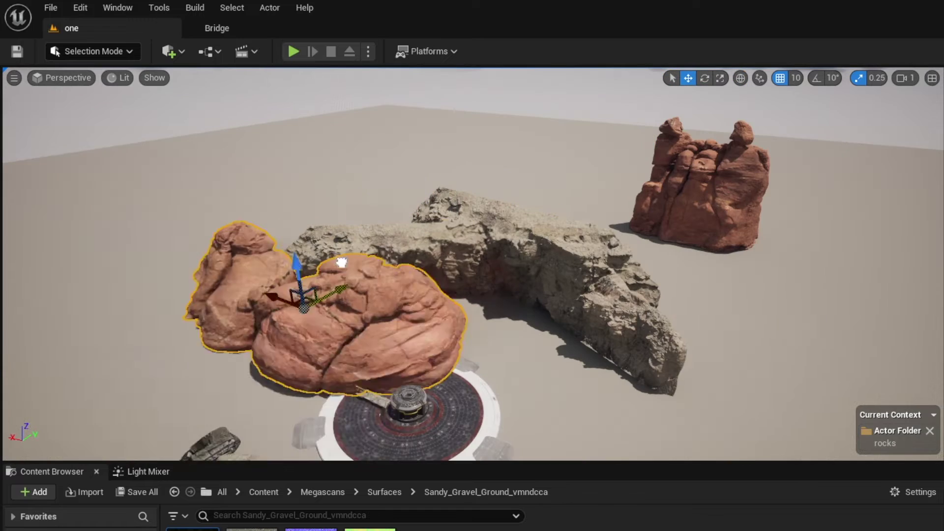
- Move the broad red sandstone rock and rotate it to cross the cliff wall's end beside the platform's walkway
{"action": "mouse_move", "coordinate": [342, 262]}
{"action": "left_mouse_down"}
{"action": "mouse_move", "coordinate": [323, 269]}
{"action": "mouse_move", "coordinate": [358, 256]}
{"action": "left_mouse_up"}
{"action": "key", "text": "e"}
{"action": "left_click_drag", "start_coordinate": [328, 337], "coordinate": [361, 331]}
{"action": "left_click_drag", "start_coordinate": [211, 334], "coordinate": [268, 363]}
{"action": "key", "text": "w"}
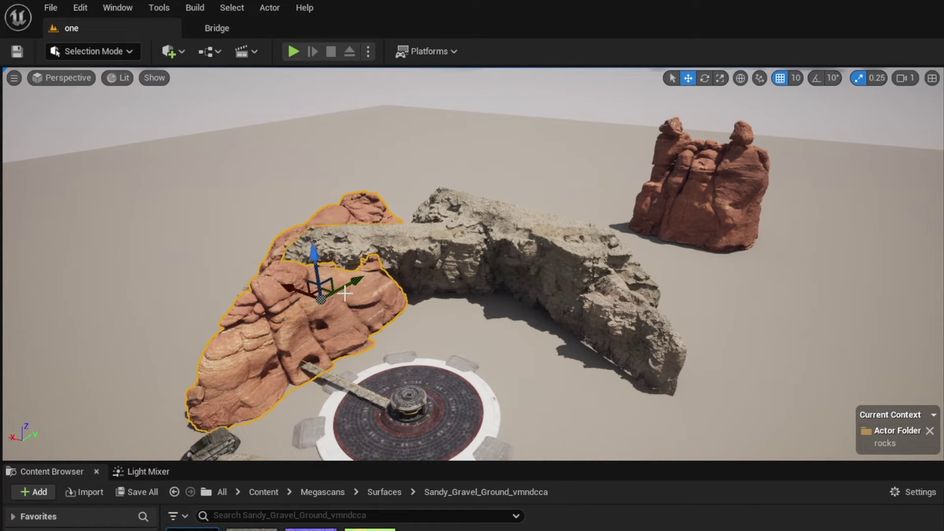
- Move the broad red sandstone rock sideways, clear of the cliff wall and the small grey rock behind it
{"action": "left_click_drag", "start_coordinate": [349, 290], "coordinate": [132, 336]}
{"action": "key", "text": "e"}
{"action": "key", "text": "w"}
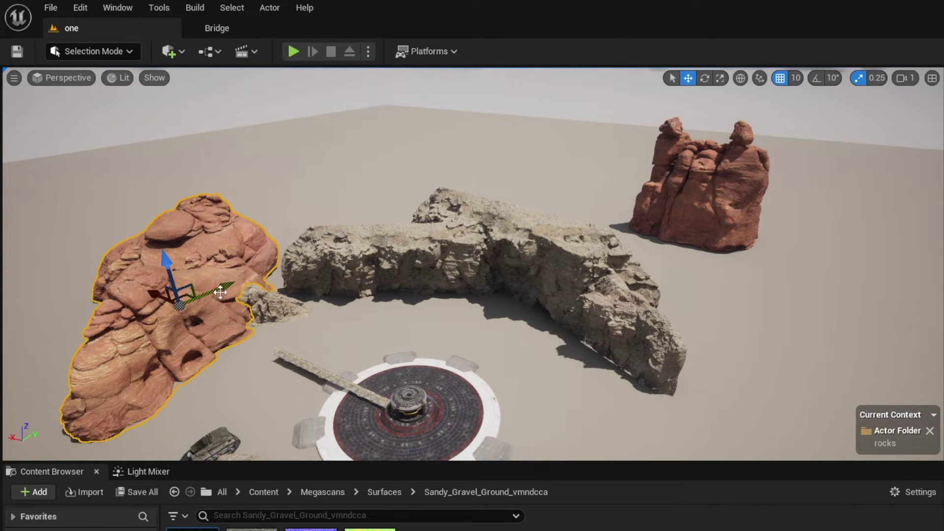
{"action": "left_click_drag", "start_coordinate": [216, 292], "coordinate": [158, 320]}
- Rotate the small grey rock near the cliff wall's end and shift it beside the red sandstone rock
{"action": "left_click", "coordinate": [290, 320]}
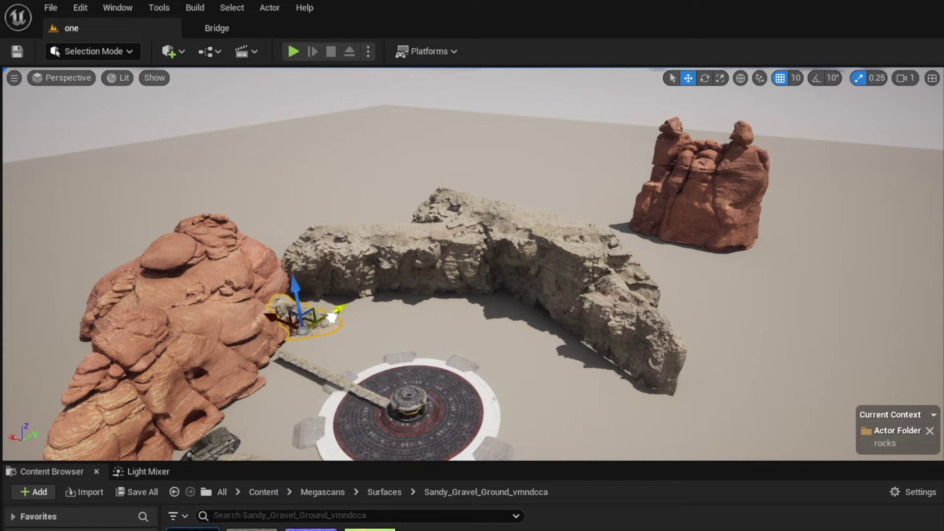
{"action": "key", "text": "e"}
{"action": "left_click_drag", "start_coordinate": [272, 379], "coordinate": [185, 388]}
{"action": "key", "text": "w"}
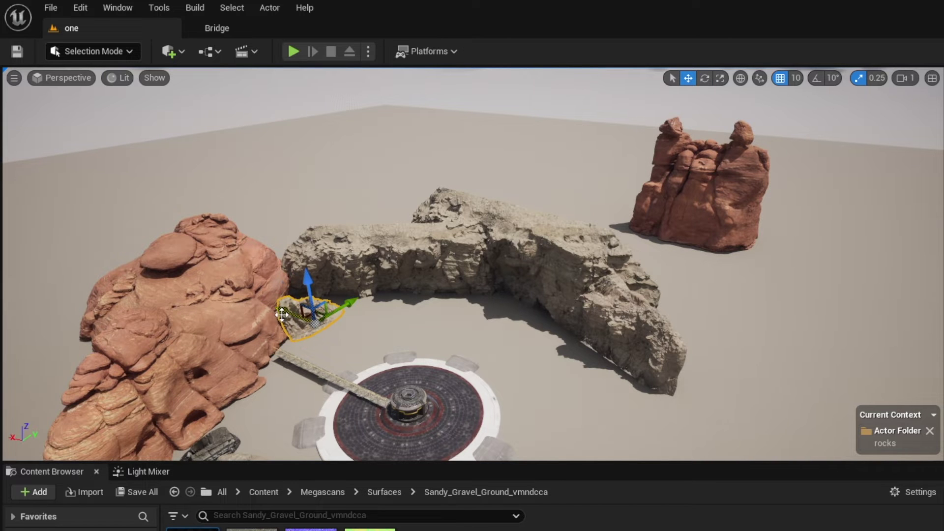
- Move the broad red sandstone rock back against the cliff wall's end, meeting the platform's walkway
{"action": "scroll", "coordinate": [256, 314], "scroll_direction": "up", "scroll_amount": 2}
{"action": "left_click", "coordinate": [229, 315]}
{"action": "left_click_drag", "start_coordinate": [224, 284], "coordinate": [304, 245]}
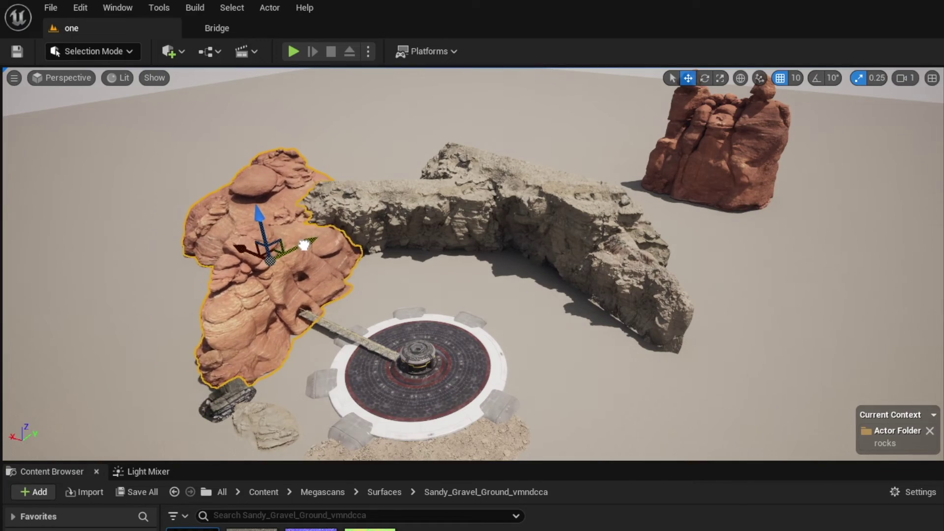
{"action": "key", "text": "w"}
{"action": "right_click_drag", "start_coordinate": [304, 245], "coordinate": [315, 211]}
{"action": "key", "text": "w"}
{"action": "key", "text": "s"}
{"action": "key", "text": "w"}
{"action": "key", "text": "Escape"}
- Rotate and reposition the grey cliff segment at the wall's end nearest the red sandstone rock
{"action": "left_click", "coordinate": [453, 152]}
{"action": "key", "text": "e"}
{"action": "left_click_drag", "start_coordinate": [510, 197], "coordinate": [467, 186]}
{"action": "key", "text": "w"}
{"action": "left_click_drag", "start_coordinate": [549, 176], "coordinate": [562, 195]}
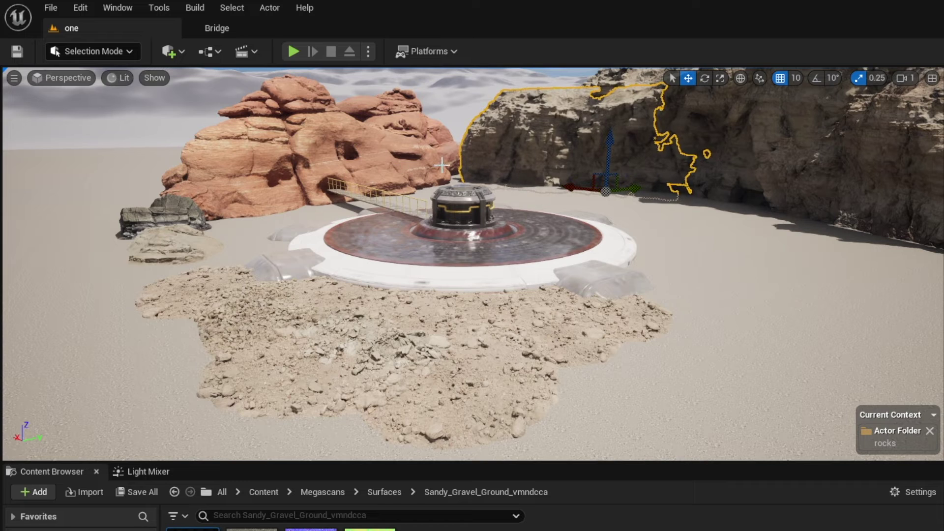
- Move the twin-topped red hoodoo into the distance behind the gap between the red rock and the grey cliff wall
{"action": "right_click_drag", "start_coordinate": [442, 164], "coordinate": [457, 161]}
{"action": "left_click", "coordinate": [704, 141]}
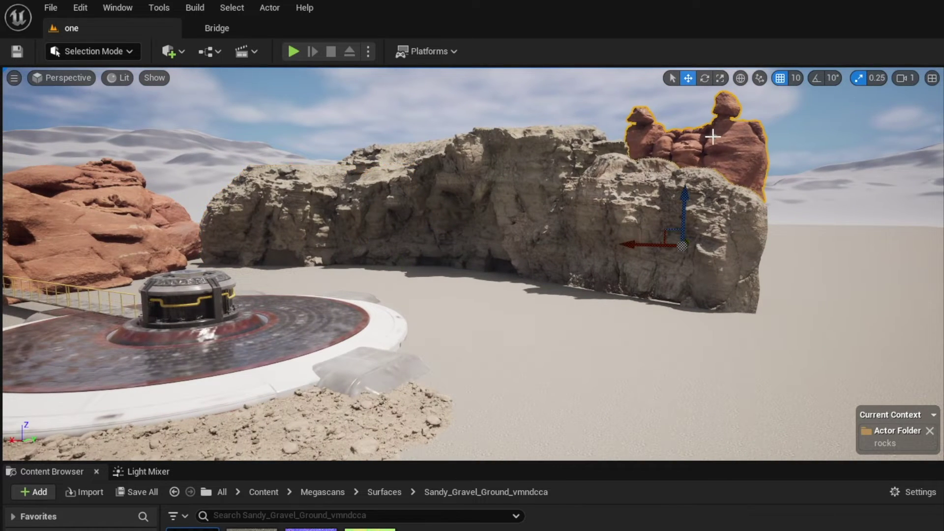
{"action": "left_click_drag", "start_coordinate": [629, 247], "coordinate": [241, 231]}
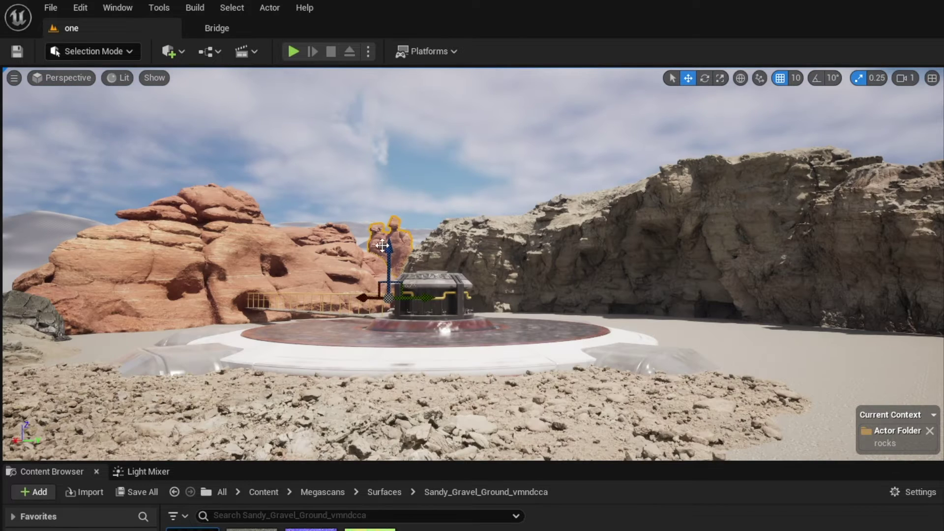
- Apply the MI_Sandy_Gravel_Ground material to the landscape tiles that form the background dunes
{"action": "right_click_drag", "start_coordinate": [348, 239], "coordinate": [151, 341]}
{"action": "left_click", "coordinate": [180, 240]}
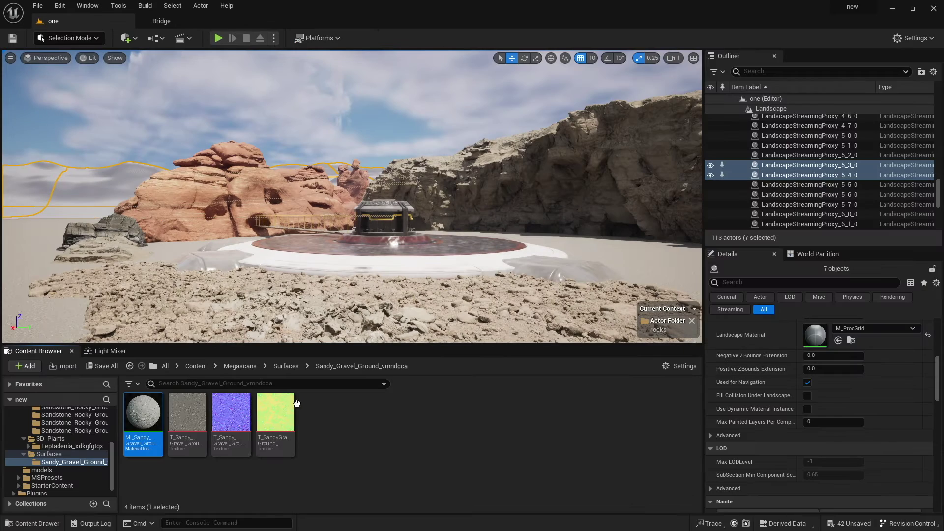
{"action": "left_click_drag", "start_coordinate": [143, 418], "coordinate": [829, 331]}
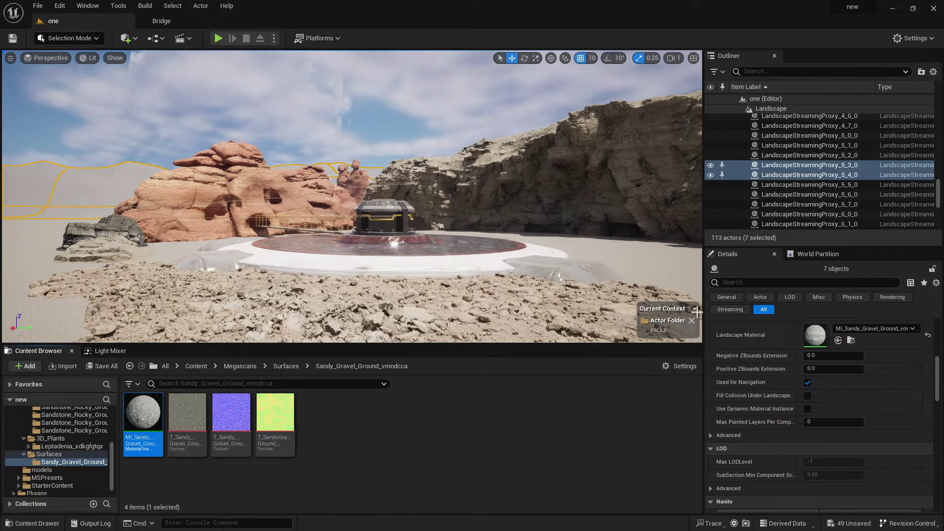
{"action": "key", "text": "Escape"}
- Move the small sandstone rocky ground patch between the dark boulder and the platform, and rotate it
{"action": "right_click_drag", "start_coordinate": [327, 190], "coordinate": [365, 177]}
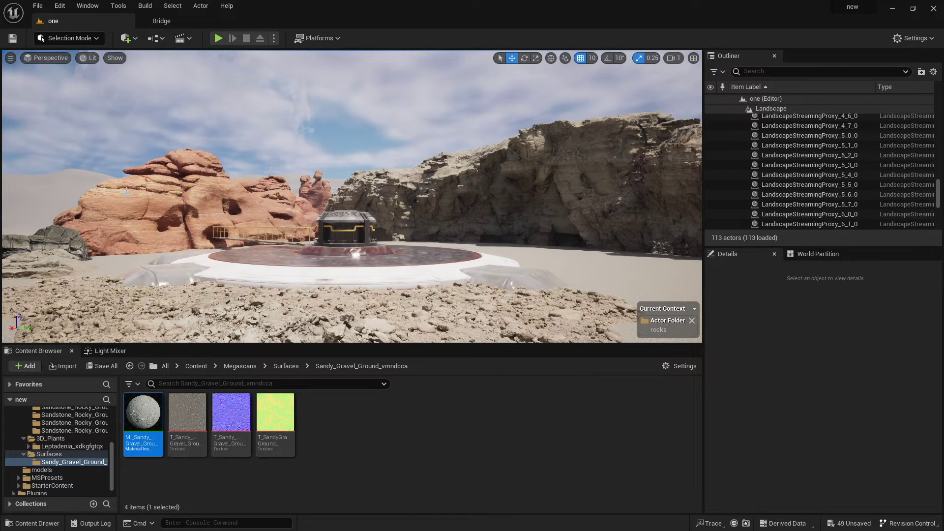
{"action": "mouse_move", "coordinate": [87, 240]}
{"action": "right_mouse_down"}
{"action": "mouse_move", "coordinate": [160, 273]}
{"action": "mouse_move", "coordinate": [93, 249]}
{"action": "mouse_move", "coordinate": [112, 244]}
{"action": "mouse_move", "coordinate": [101, 243]}
{"action": "right_mouse_up"}
{"action": "left_click", "coordinate": [76, 228]}
{"action": "left_click_drag", "start_coordinate": [76, 228], "coordinate": [155, 222]}
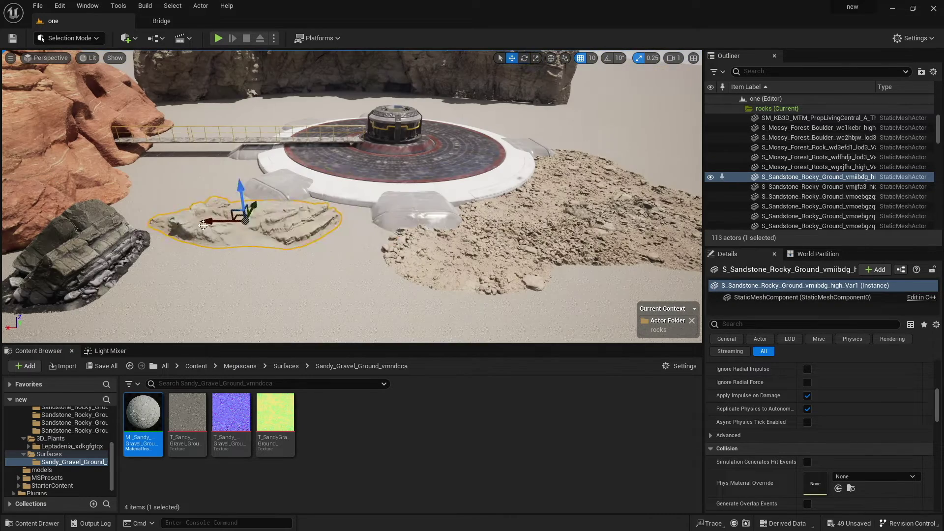
{"action": "key", "text": "e"}
{"action": "key", "text": "w"}
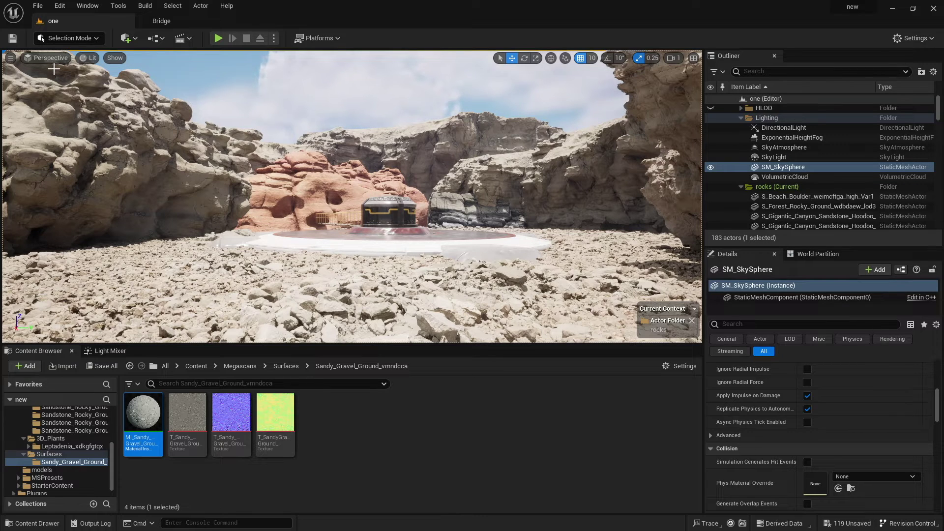
- Switch to Quixel Bridge, search for Electric Box and select the tall, post-shaped Electrical Box asset
{"action": "left_click", "coordinate": [168, 21]}
{"action": "left_click", "coordinate": [368, 46]}
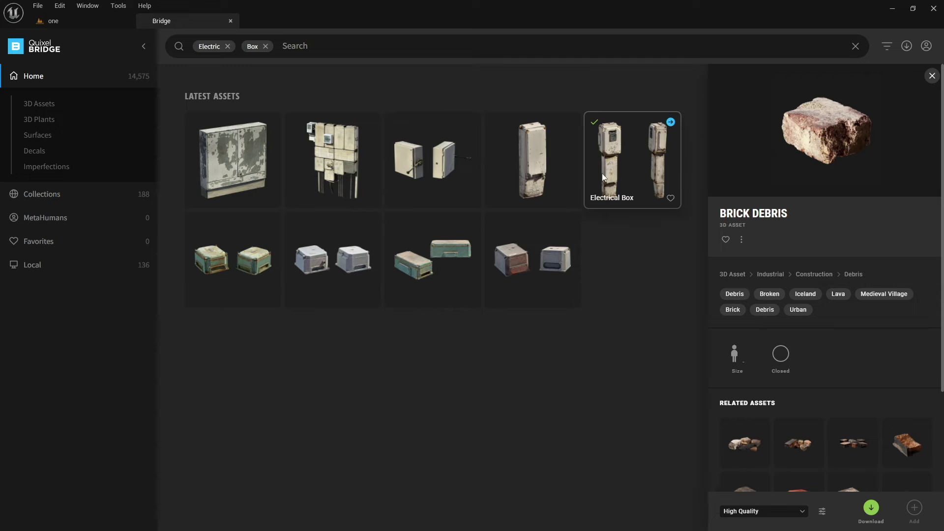
{"action": "left_click", "coordinate": [637, 166]}
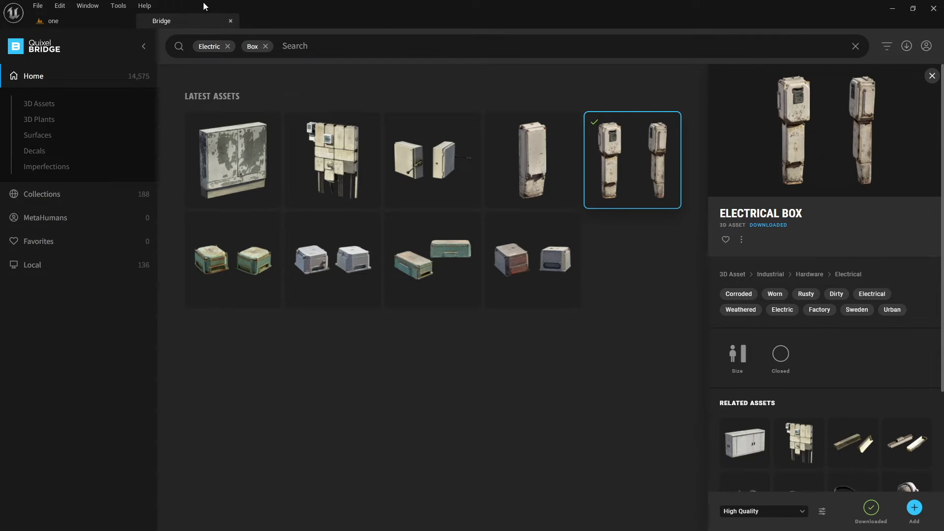
{"action": "left_click", "coordinate": [70, 19]}
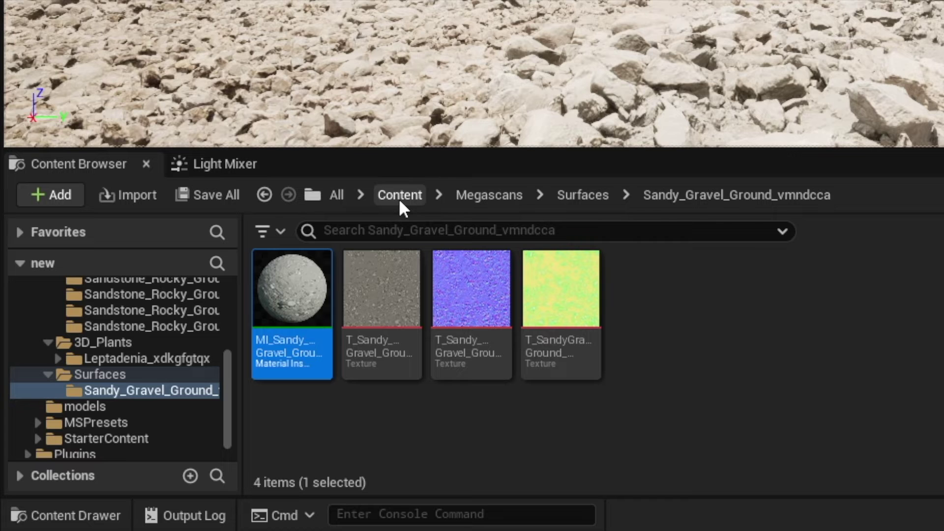
- Place the tall Electrical Box mesh from the Megascans 3D_Assets folder on the gravel beside the platform
{"action": "left_click", "coordinate": [235, 360]}
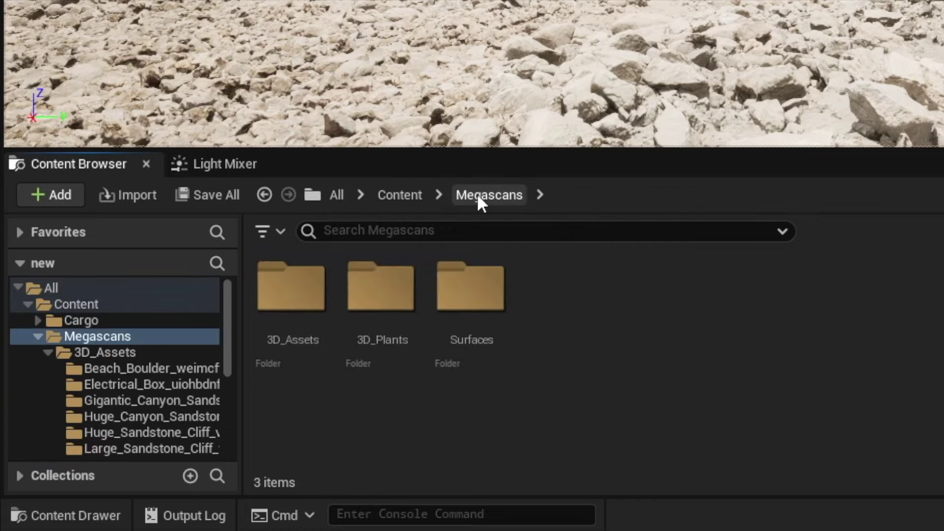
{"action": "double_click", "coordinate": [294, 295]}
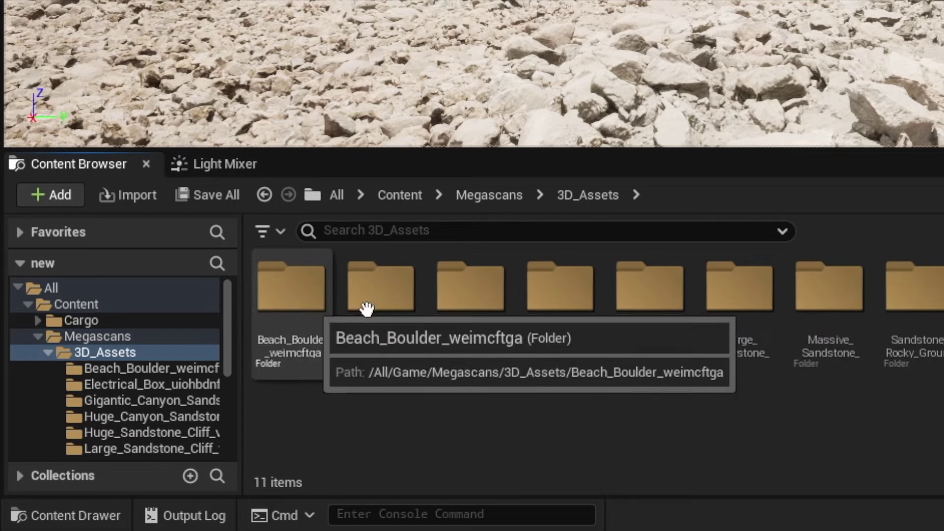
{"action": "double_click", "coordinate": [404, 316]}
{"action": "left_click_drag", "start_coordinate": [190, 424], "coordinate": [236, 251]}
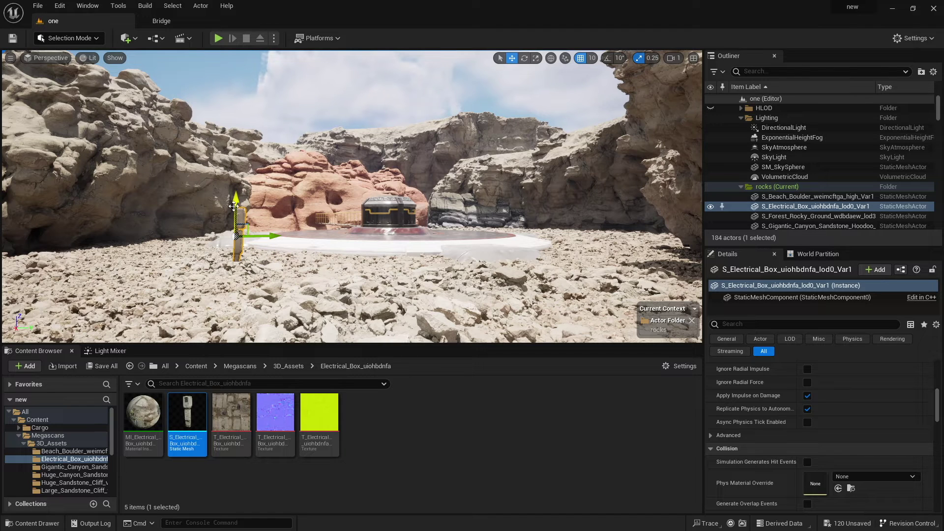
{"action": "key", "text": "Escape"}
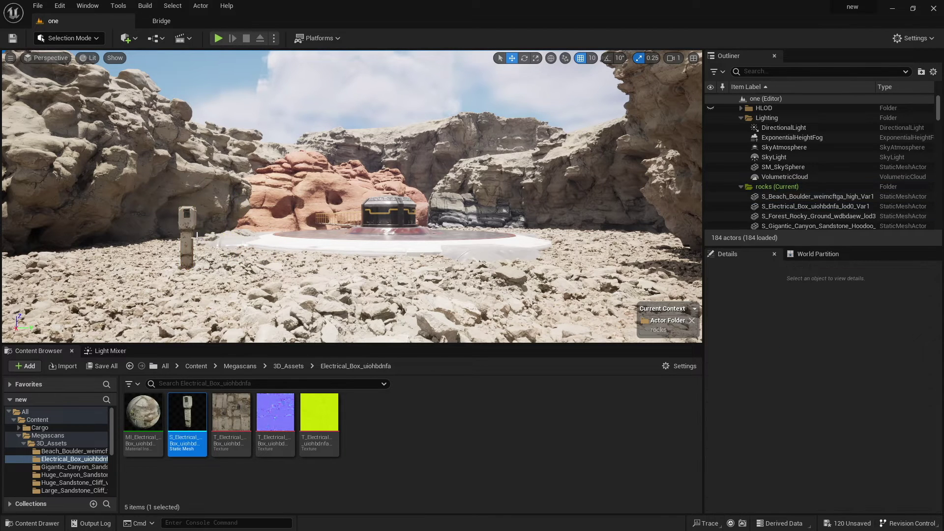
- Download the low, rusty red-and-grey Electrical Box asset from Quixel Bridge
{"action": "left_click", "coordinate": [154, 23]}
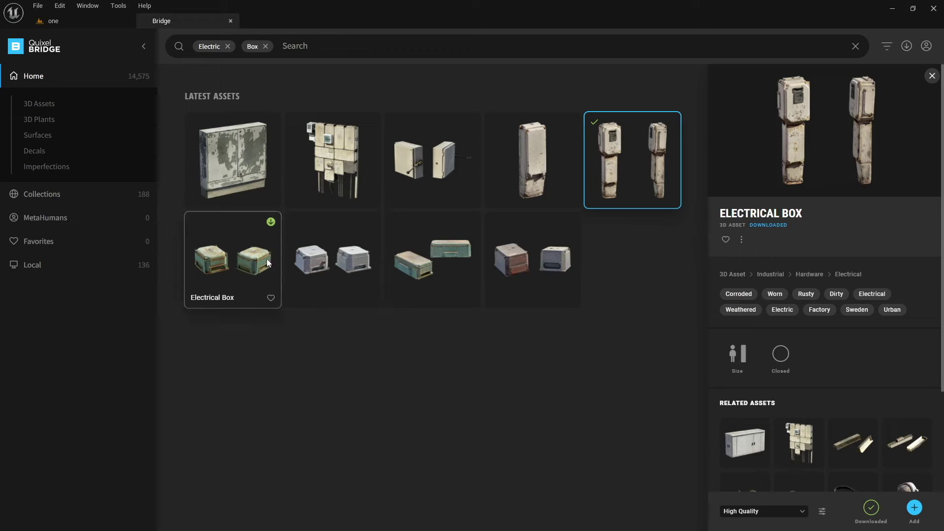
{"action": "left_click", "coordinate": [538, 255]}
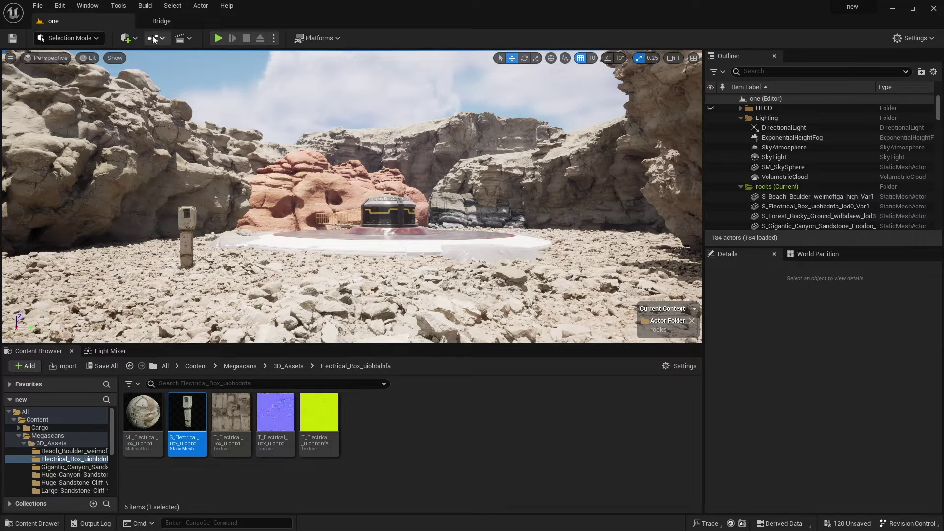
{"action": "left_click", "coordinate": [158, 21]}
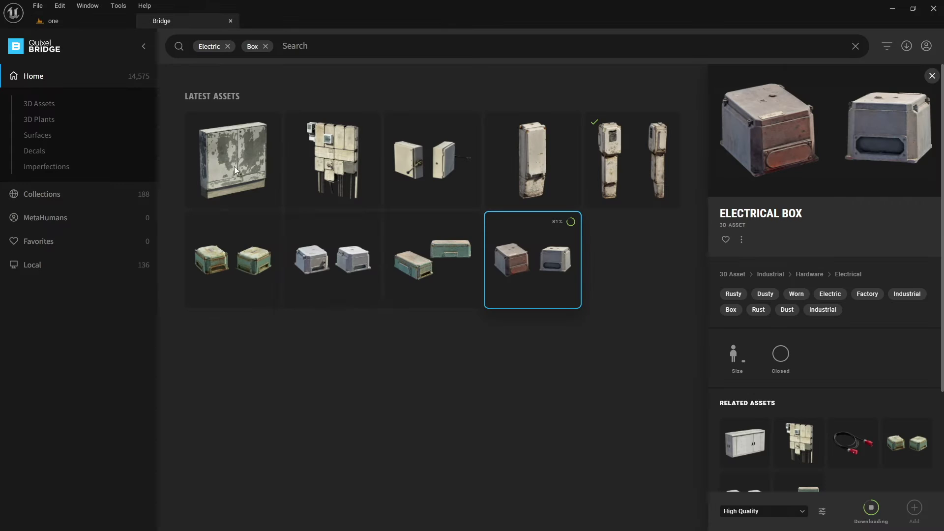
- Clear the electric box search terms, search for street and browse the assets for suitable props
{"action": "left_click", "coordinate": [265, 46]}
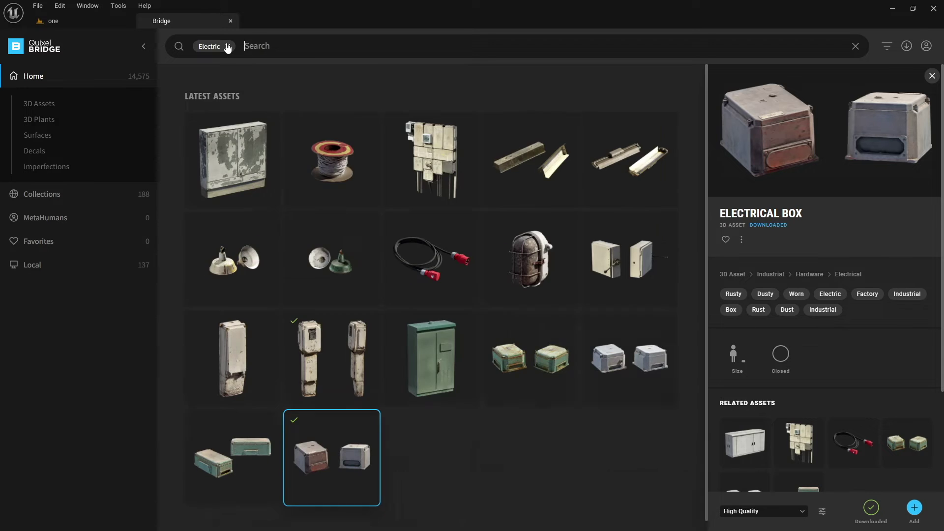
{"action": "left_click", "coordinate": [227, 47]}
{"action": "type", "text": "street"}
{"action": "key", "text": "Return"}
{"action": "scroll", "coordinate": [448, 279], "scroll_direction": "down", "scroll_amount": 10}
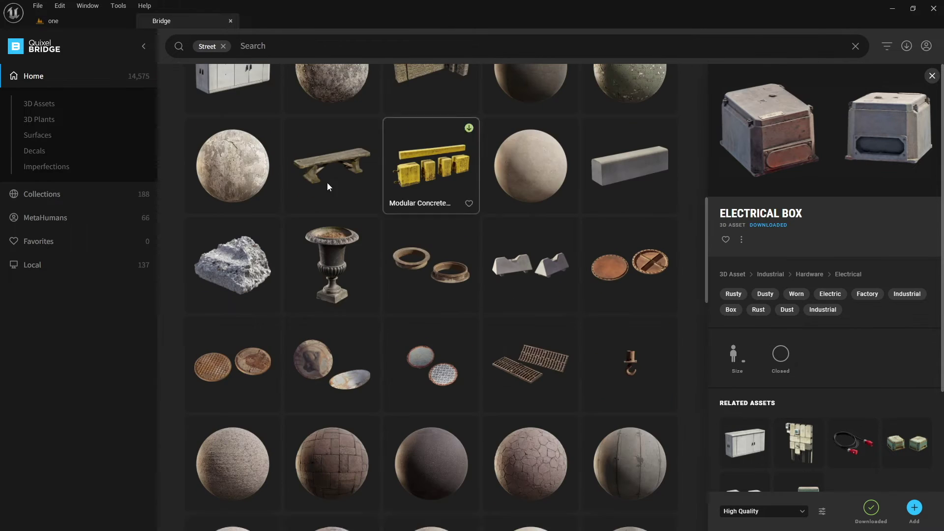
{"action": "scroll", "coordinate": [435, 287], "scroll_direction": "down", "scroll_amount": 9}
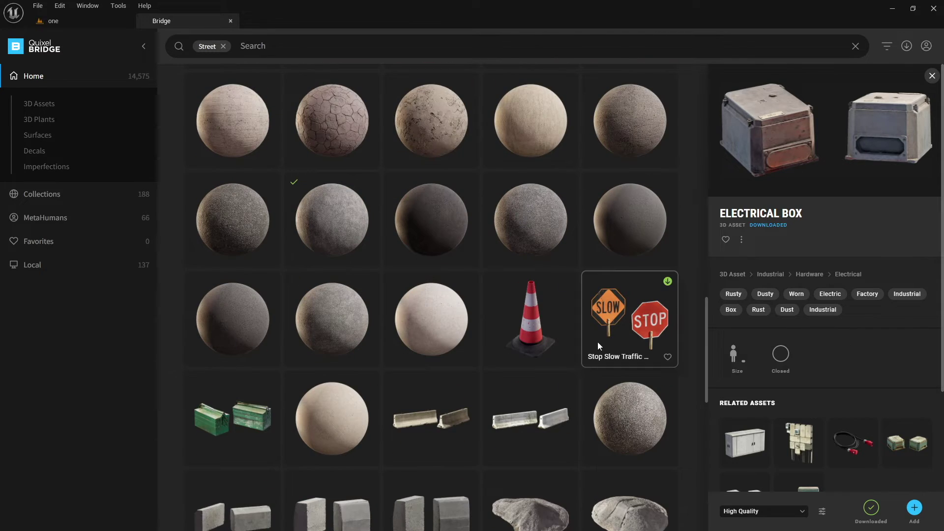
- Replace the street search with Electrical Box and add the downloaded low, rusty box to the project
{"action": "left_click", "coordinate": [224, 46]}
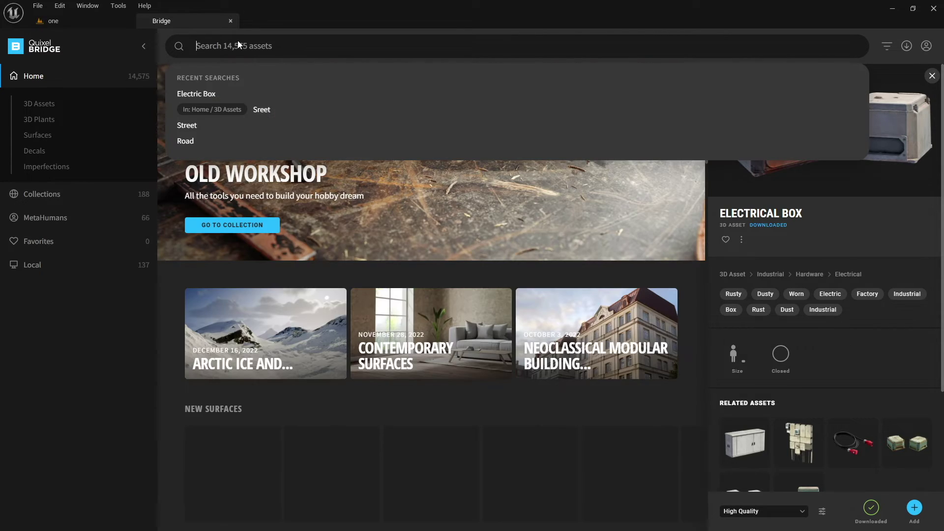
{"action": "type", "text": "e"}
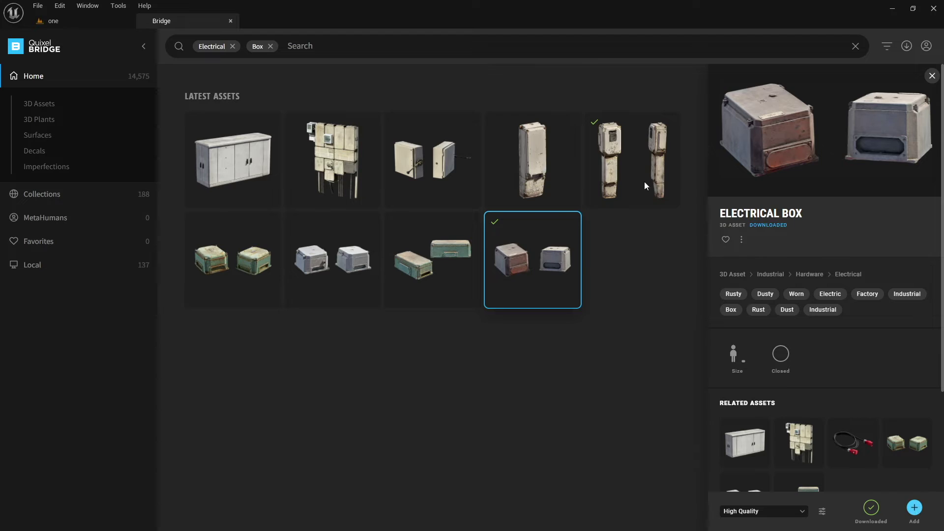
{"action": "left_click", "coordinate": [915, 517]}
- Place the low Electrical Box mesh on the gravel near the tall one and enlarge it
{"action": "left_click", "coordinate": [291, 366]}
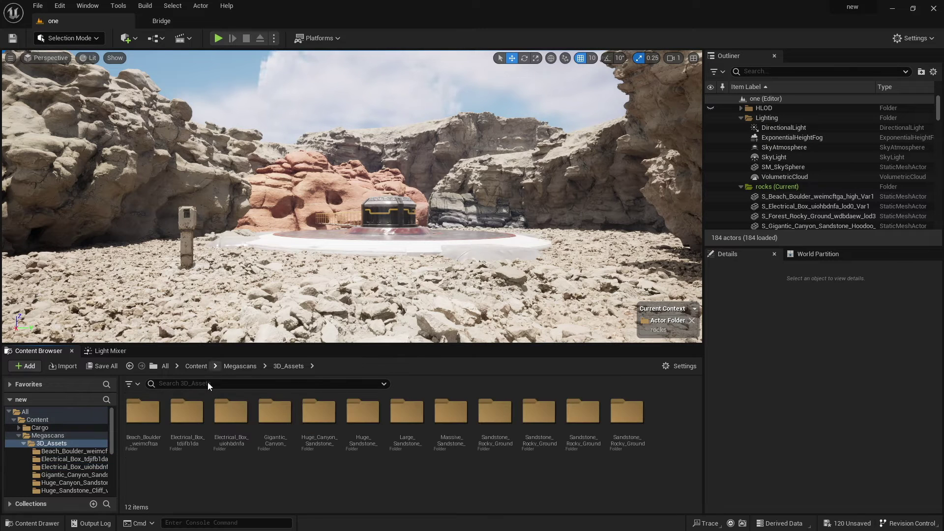
{"action": "double_click", "coordinate": [187, 415]}
{"action": "left_click_drag", "start_coordinate": [170, 424], "coordinate": [292, 263]}
{"action": "left_click_drag", "start_coordinate": [217, 290], "coordinate": [224, 289]}
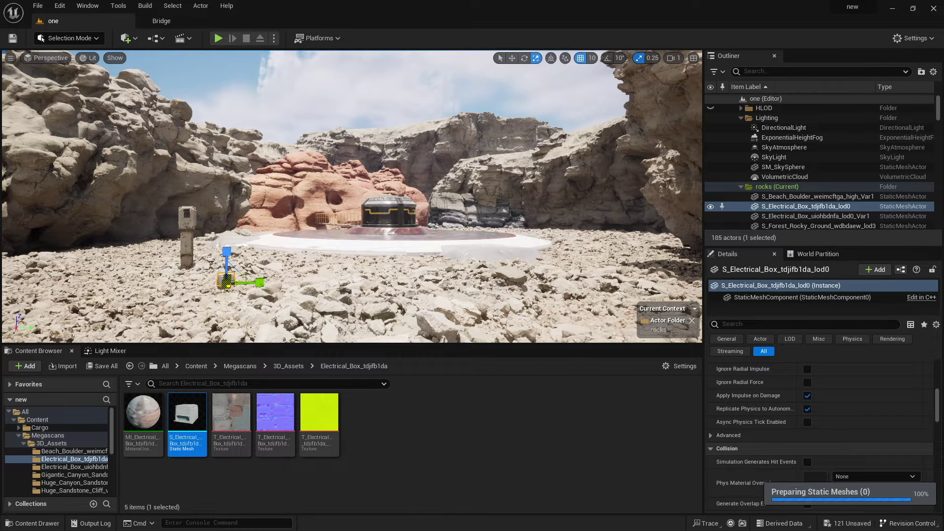
{"action": "left_click_drag", "start_coordinate": [226, 282], "coordinate": [246, 268]}
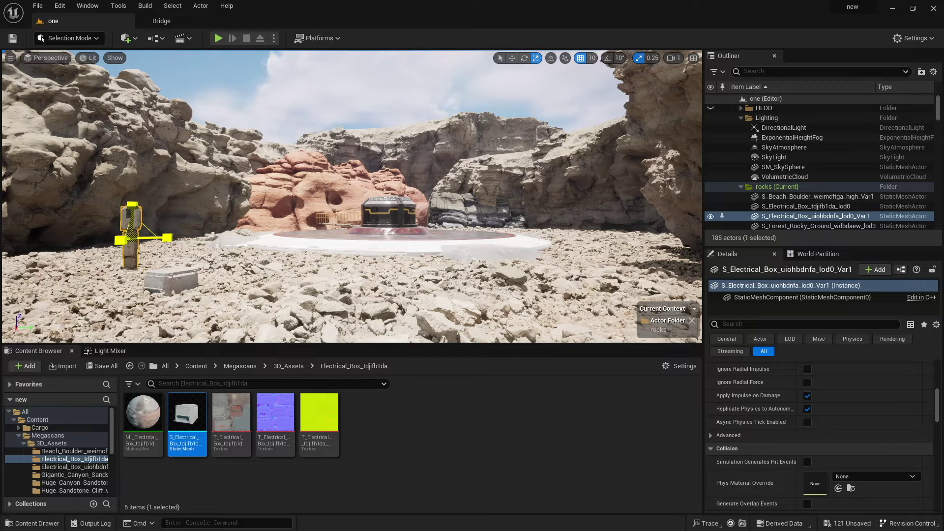
- Switch the viewport to the Cinematic Viewport and frame the platform with both electrical boxes in the foreground
{"action": "left_click", "coordinate": [51, 58]}
{"action": "left_click", "coordinate": [46, 181]}
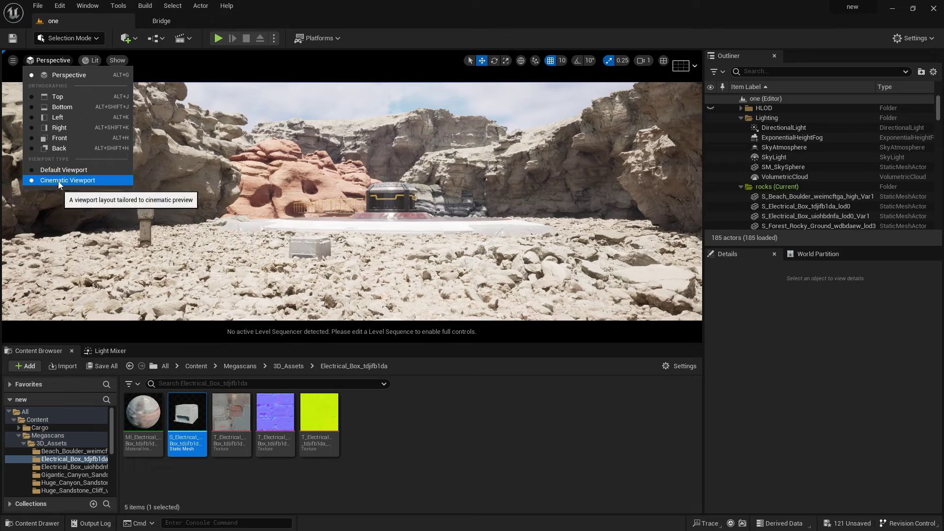
{"action": "left_click", "coordinate": [67, 183]}
{"action": "mouse_move", "coordinate": [145, 187]}
{"action": "right_mouse_down"}
{"action": "mouse_move", "coordinate": [221, 196]}
{"action": "mouse_move", "coordinate": [156, 184]}
{"action": "right_mouse_up"}
{"action": "key", "text": "w"}
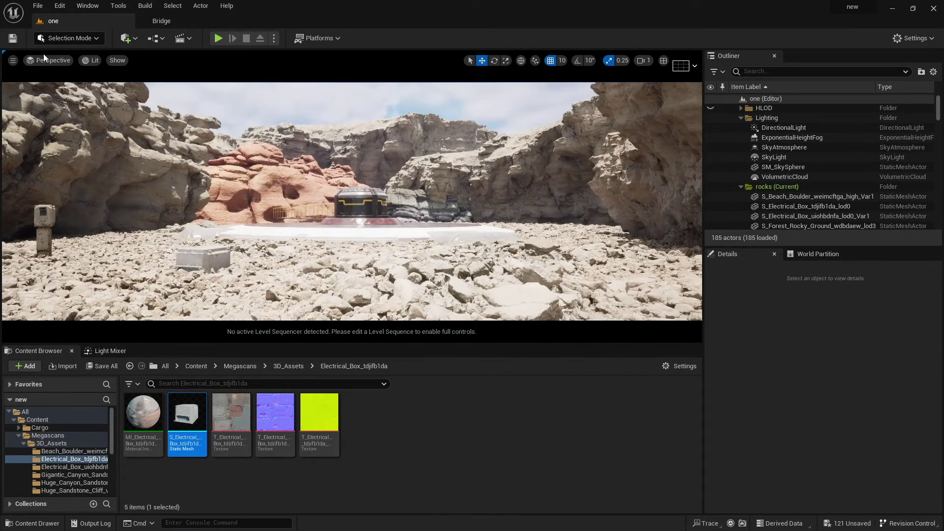
{"action": "left_click", "coordinate": [134, 39]}
{"action": "mouse_move", "coordinate": [171, 152]}
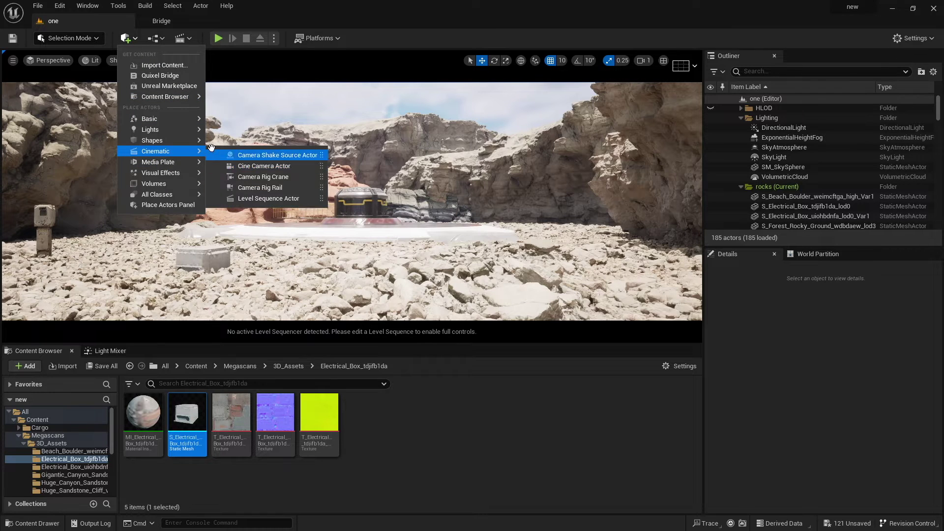
{"action": "left_click", "coordinate": [26, 69]}
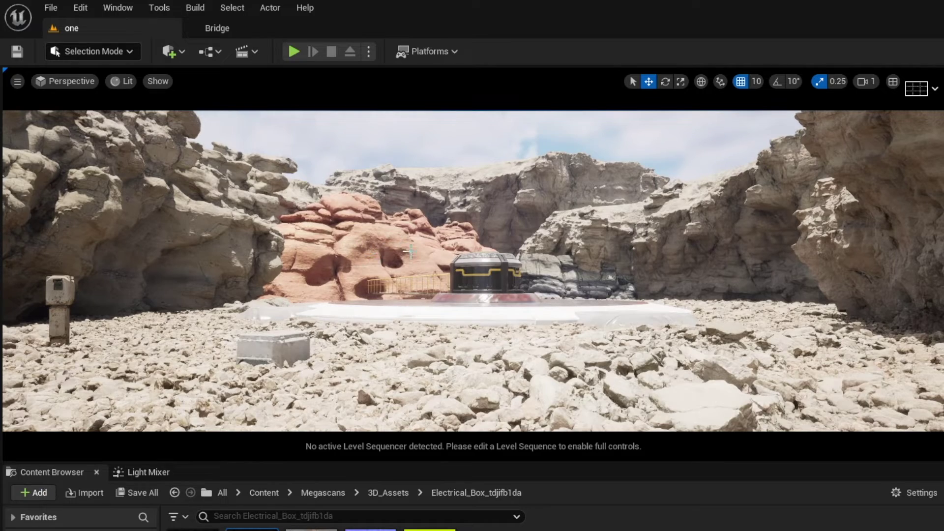
- Rotate the sunlight so the cliffs flanking the platform fall into shade while the opposite canyon wall stays lit
{"action": "key", "text": "ctrl+l"}
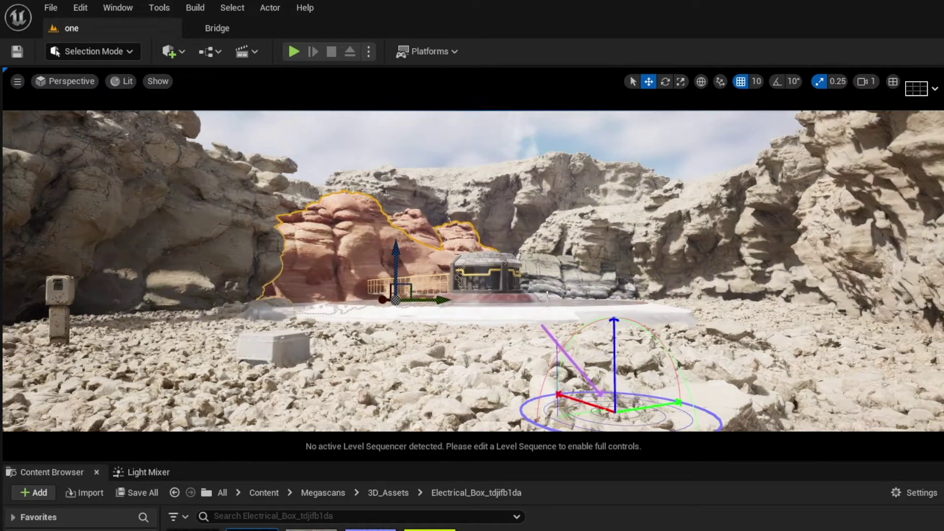
{"action": "key", "text": "ctrl+l"}
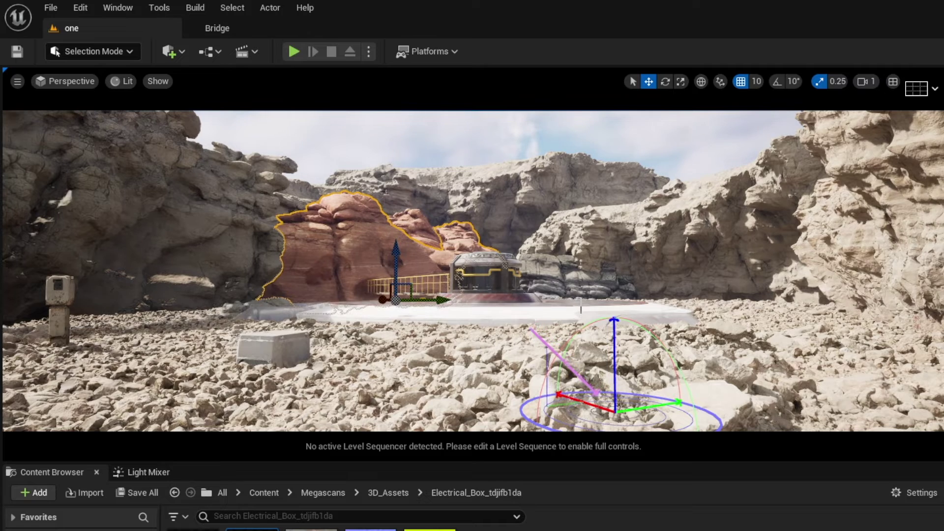
{"action": "key", "text": "Escape"}
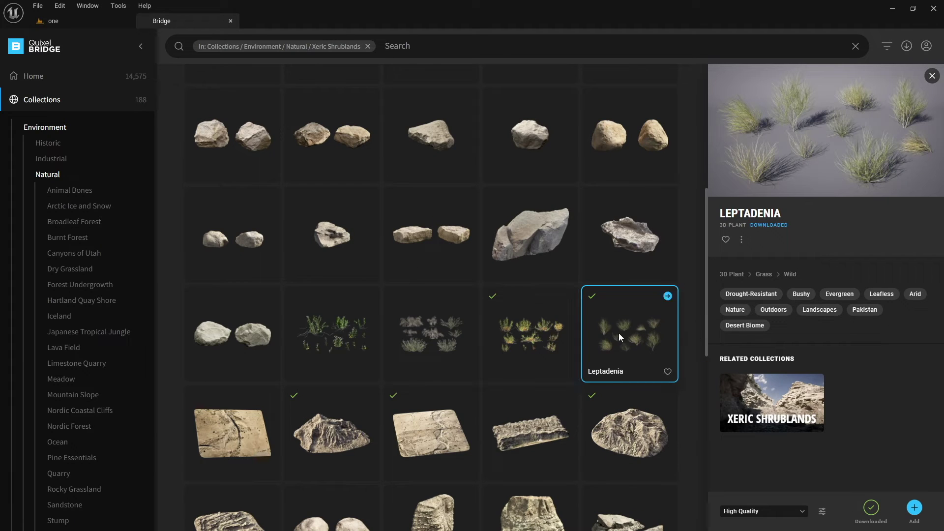
- Open the Leptadenia folder under 3D_Plants in the project content and switch the level editor to Foliage Mode
{"action": "left_click", "coordinate": [64, 21]}
{"action": "double_click", "coordinate": [178, 412]}
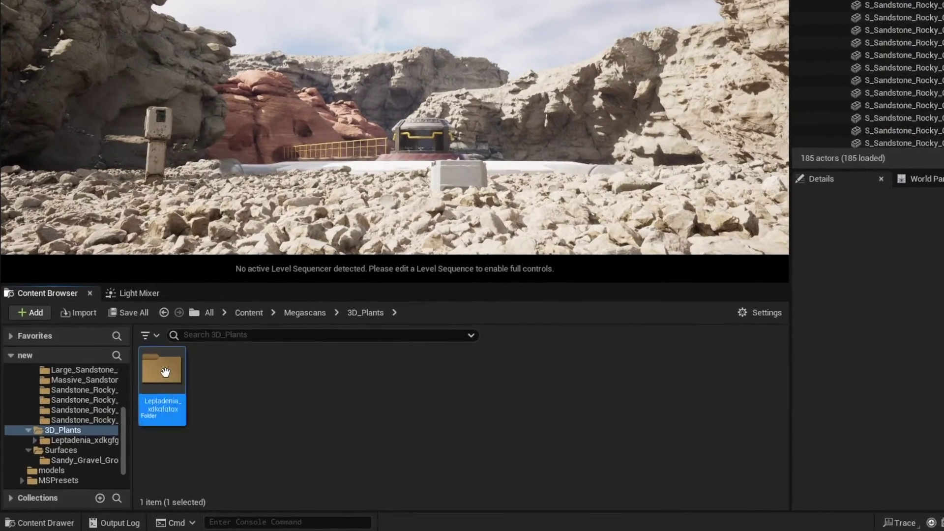
{"action": "double_click", "coordinate": [154, 387]}
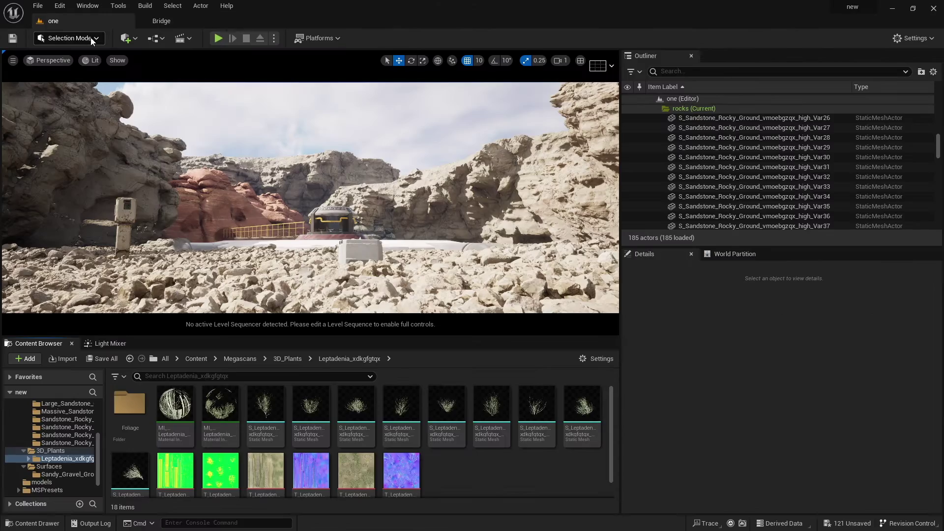
{"action": "left_click", "coordinate": [95, 40]}
{"action": "left_click", "coordinate": [245, 270]}
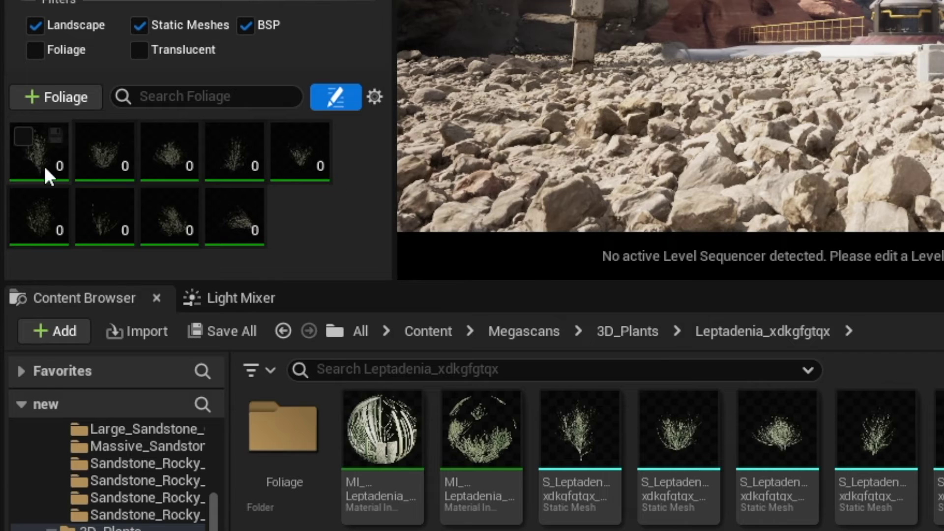
- Try to add eight of the Leptadenia static meshes to the foliage palette
{"action": "left_click", "coordinate": [17, 284]}
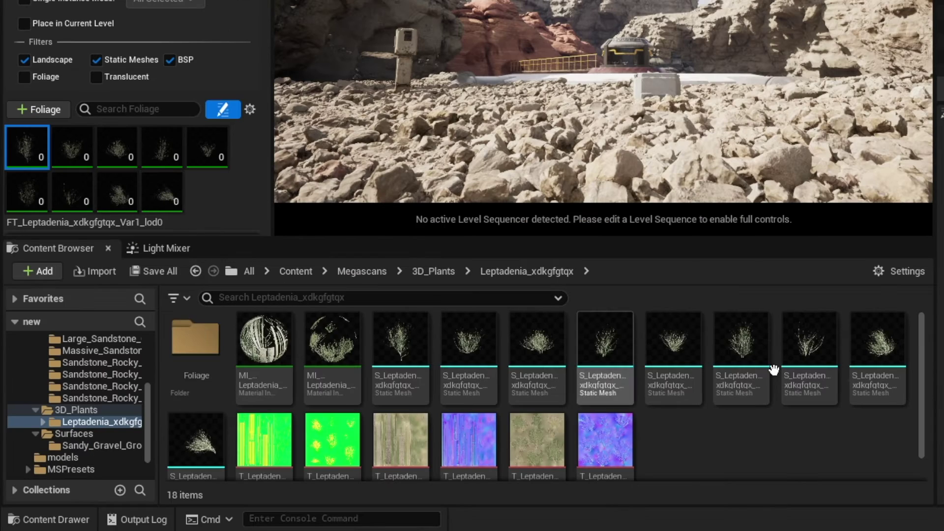
{"action": "left_click", "coordinate": [881, 352]}
{"action": "left_click", "coordinate": [409, 351], "text": "shift"}
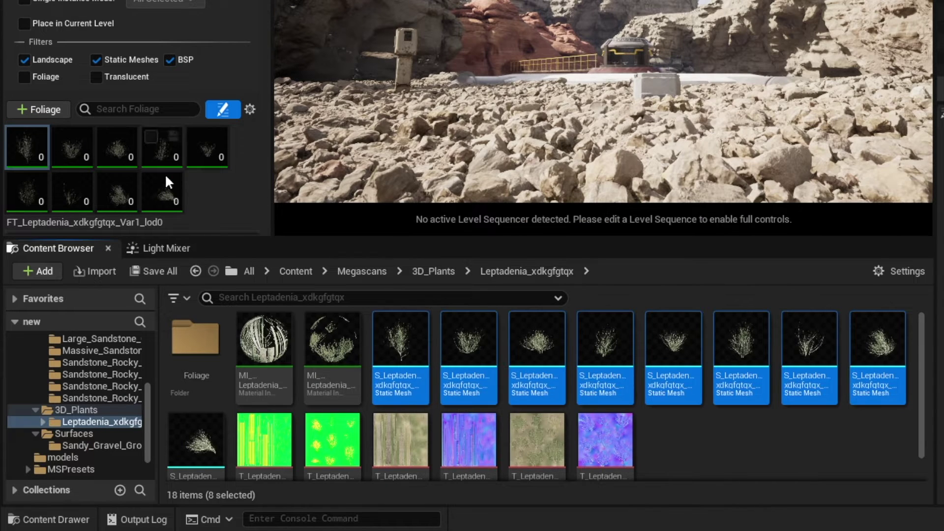
{"action": "left_click_drag", "start_coordinate": [411, 345], "coordinate": [216, 153]}
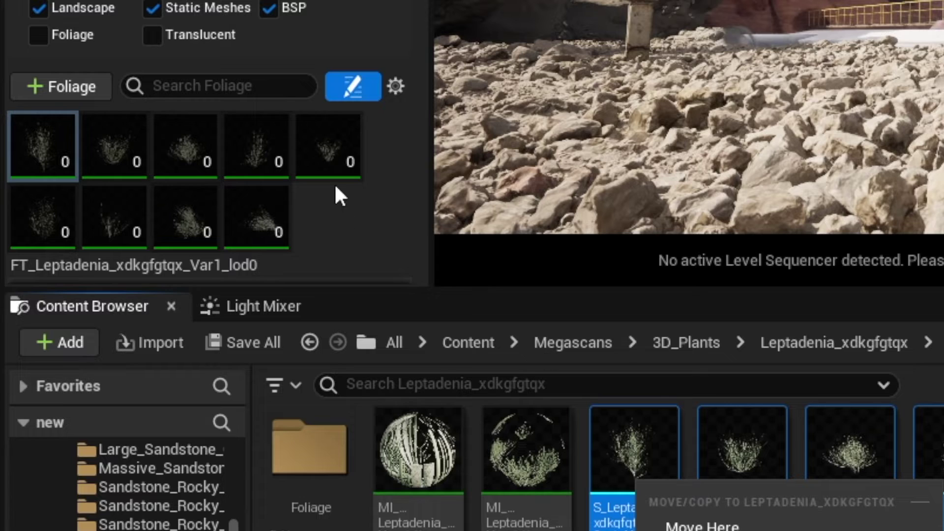
{"action": "left_click", "coordinate": [73, 90]}
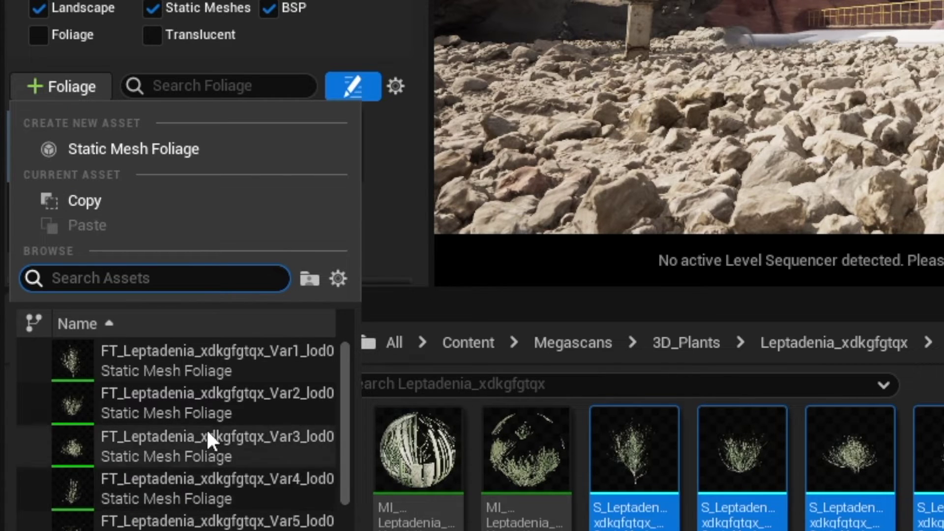
{"action": "left_click", "coordinate": [386, 199]}
- Activate all nine Leptadenia foliage types for painting and reduce the brush size to about 242
{"action": "key", "text": "ctrl+a"}
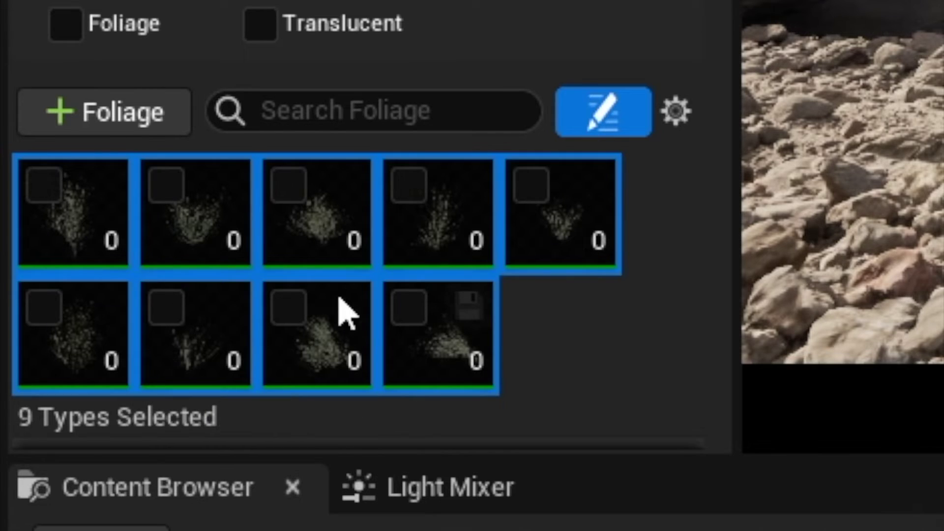
{"action": "left_click", "coordinate": [46, 193]}
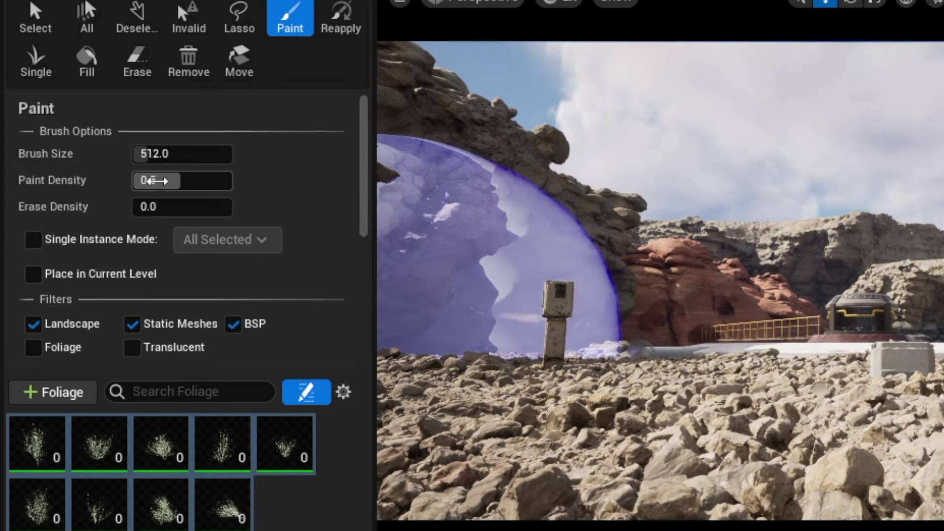
{"action": "scroll", "coordinate": [224, 345], "scroll_direction": "down", "scroll_amount": 3}
{"action": "scroll", "coordinate": [224, 347], "scroll_direction": "down", "scroll_amount": 10}
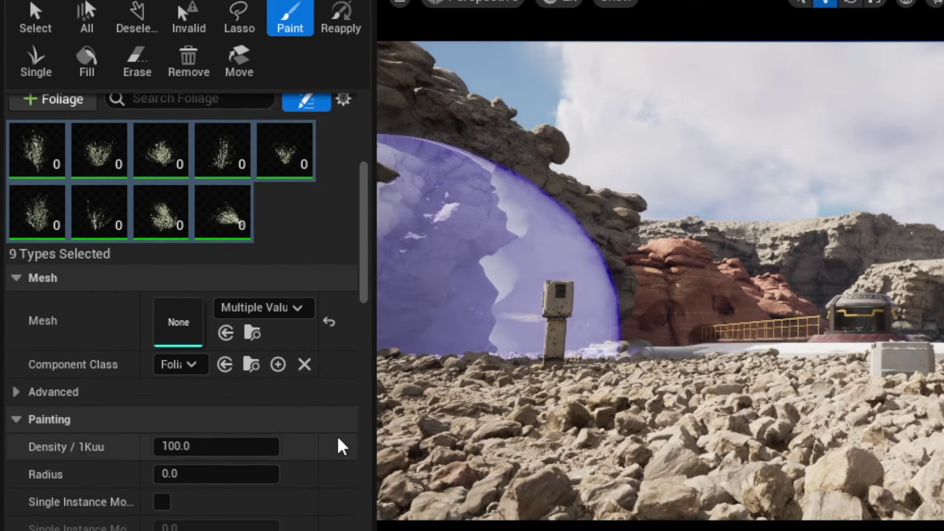
{"action": "scroll", "coordinate": [214, 284], "scroll_direction": "up", "scroll_amount": 3}
{"action": "scroll", "coordinate": [76, 201], "scroll_direction": "up", "scroll_amount": 1}
{"action": "scroll", "coordinate": [200, 433], "scroll_direction": "down", "scroll_amount": 4}
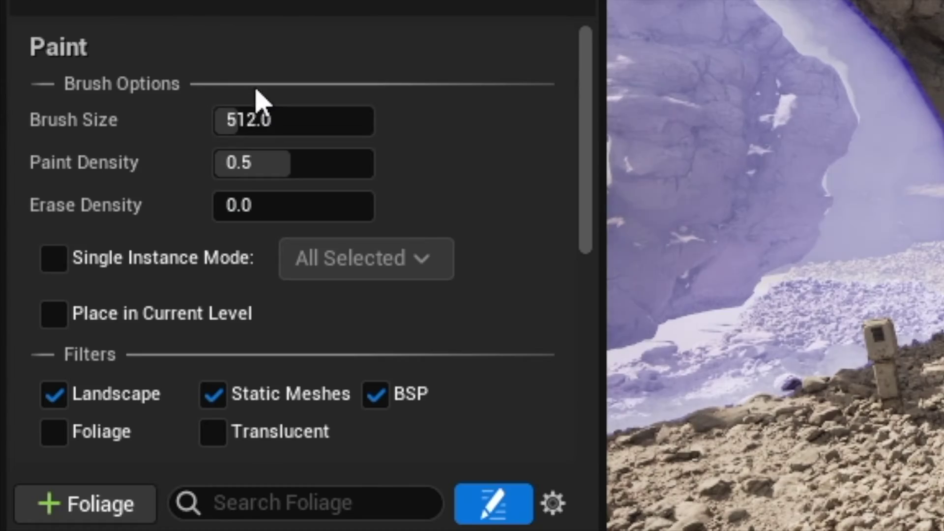
{"action": "left_click_drag", "start_coordinate": [236, 120], "coordinate": [219, 120]}
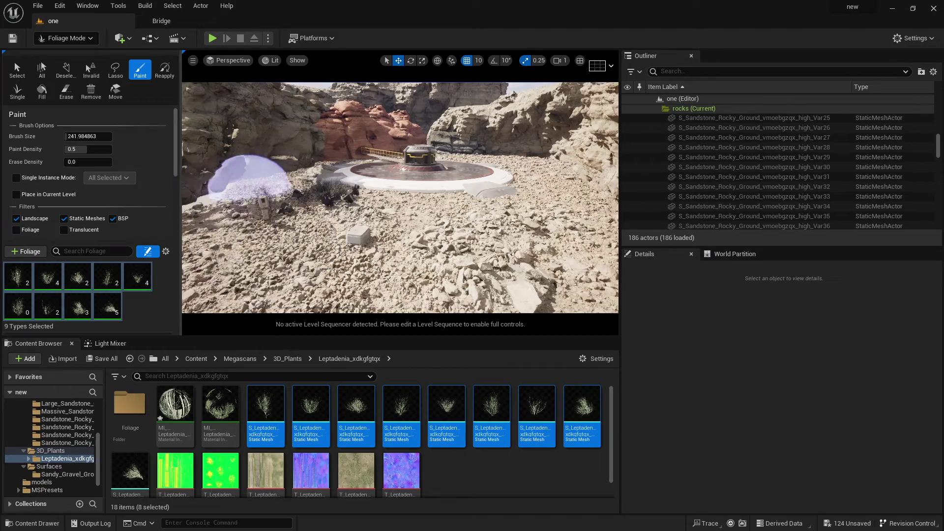
- Try painting full-size Leptadenia plants on the gravel around the electrical boxes
{"action": "key", "text": "w"}
{"action": "right_click_drag", "start_coordinate": [249, 179], "coordinate": [227, 176]}
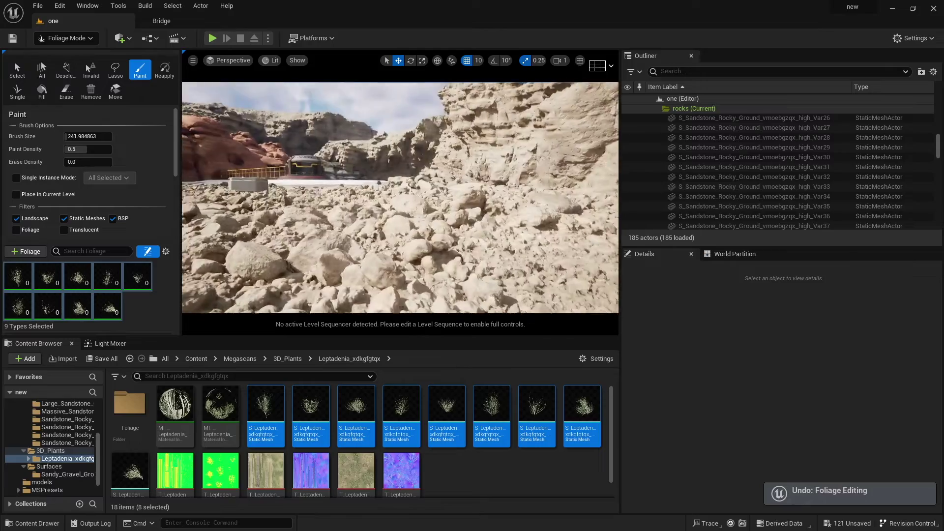
{"action": "left_click", "coordinate": [329, 203]}
{"action": "key", "text": "w"}
{"action": "mouse_move", "coordinate": [328, 203]}
{"action": "right_mouse_down"}
{"action": "mouse_move", "coordinate": [261, 185]}
{"action": "mouse_move", "coordinate": [268, 173]}
{"action": "right_mouse_up"}
{"action": "key", "text": "s"}
{"action": "right_click_drag", "start_coordinate": [431, 194], "coordinate": [524, 207]}
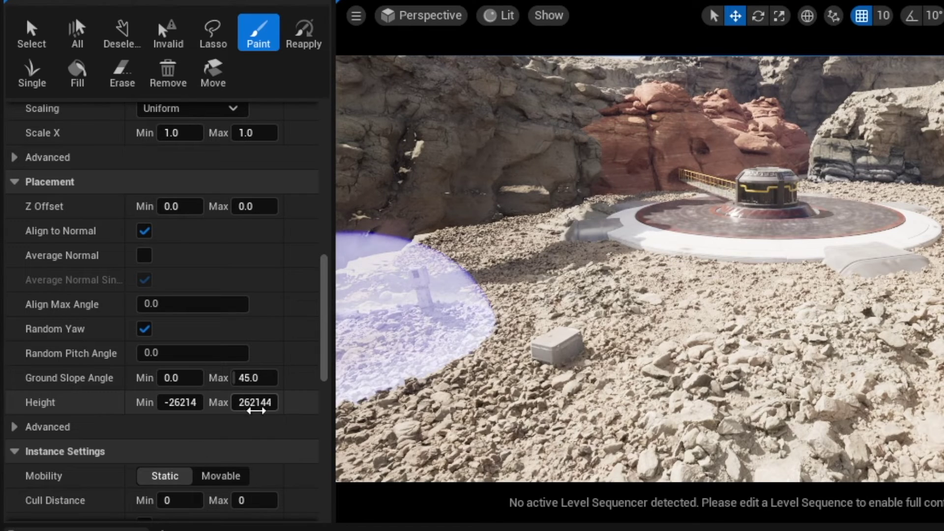
- Set the foliage's minimum and maximum Scale X to 0.43 and paint Leptadenia on the gravel beside the low electrical box
{"action": "scroll", "coordinate": [179, 190], "scroll_direction": "up", "scroll_amount": 2}
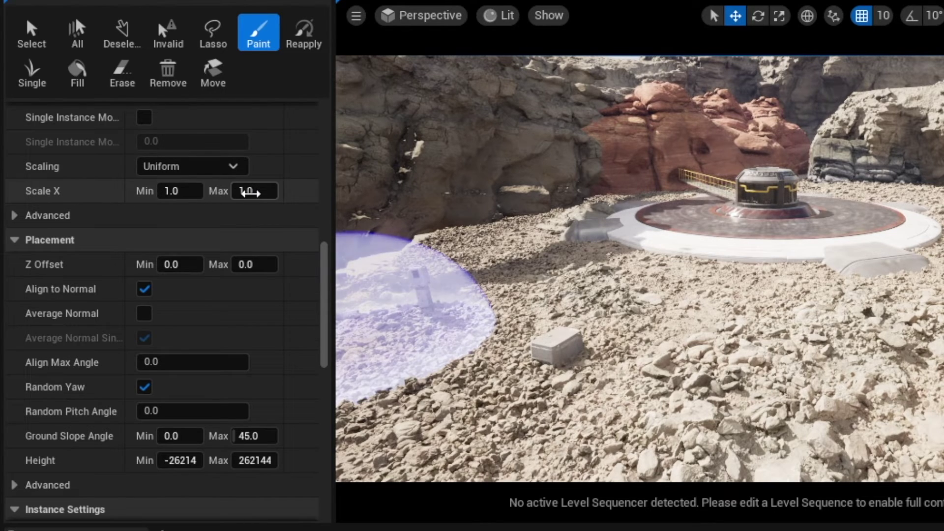
{"action": "left_click_drag", "start_coordinate": [250, 193], "coordinate": [246, 192]}
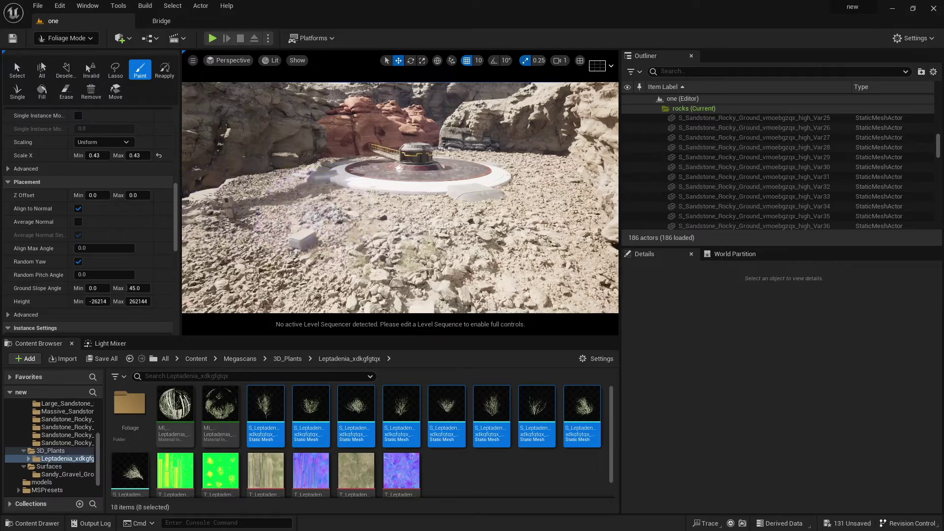
{"action": "key", "text": "w"}
{"action": "right_click_drag", "start_coordinate": [400, 197], "coordinate": [452, 214]}
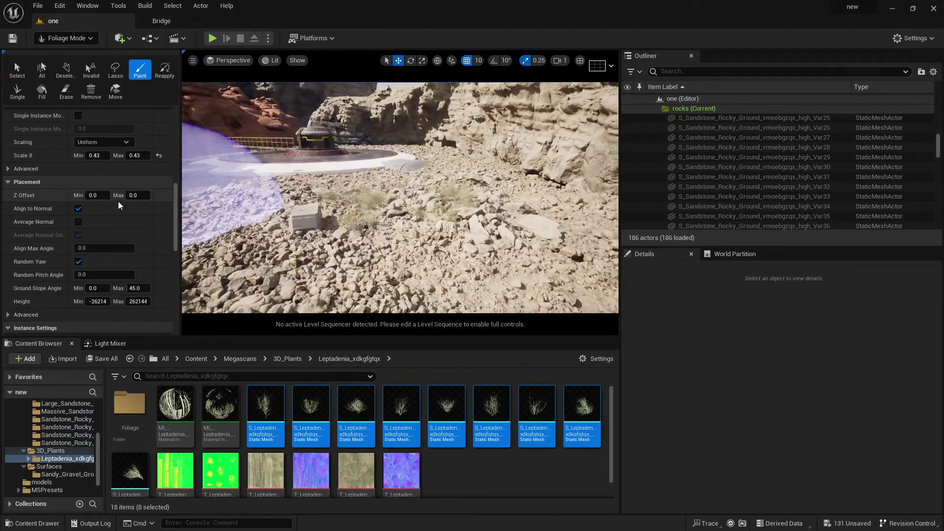
- Try painting Leptadenia with the Scale X maximum raised to about 10.68, and undo the oversized plants
{"action": "left_click_drag", "start_coordinate": [138, 156], "coordinate": [153, 155]}
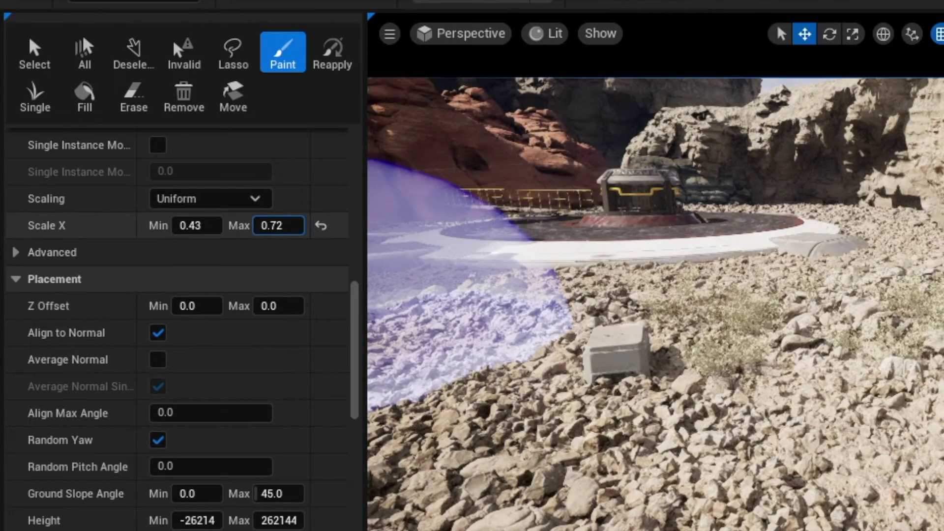
{"action": "left_click_drag", "start_coordinate": [279, 226], "coordinate": [284, 226]}
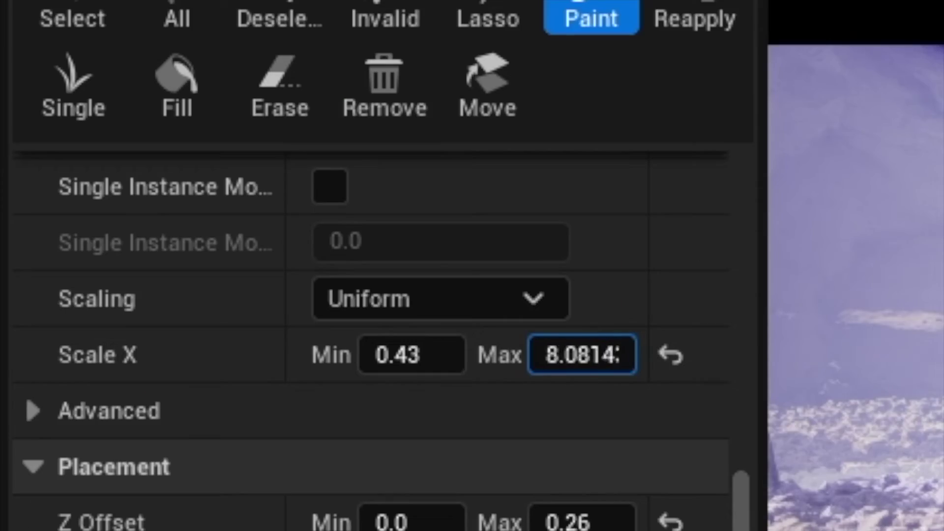
{"action": "left_click_drag", "start_coordinate": [583, 354], "coordinate": [613, 355]}
{"action": "left_click_drag", "start_coordinate": [246, 156], "coordinate": [330, 157]}
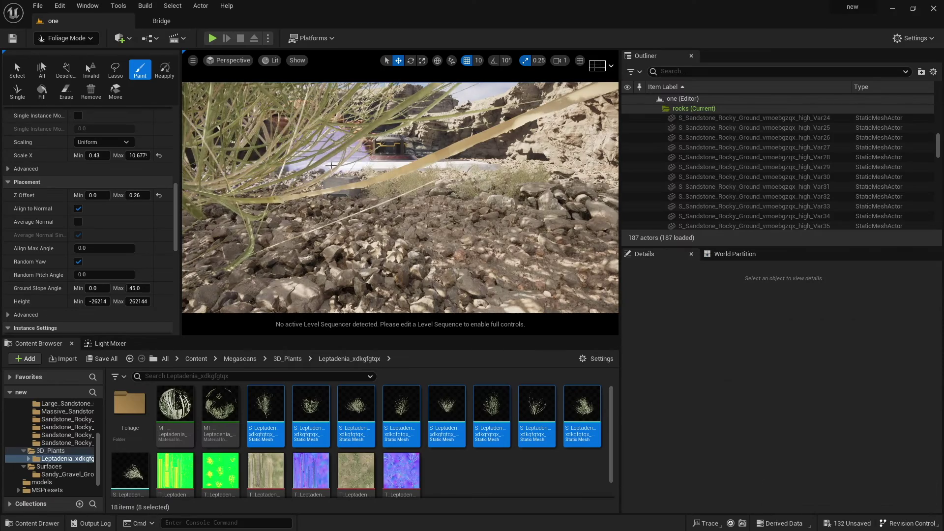
{"action": "key", "text": "ctrl+z"}
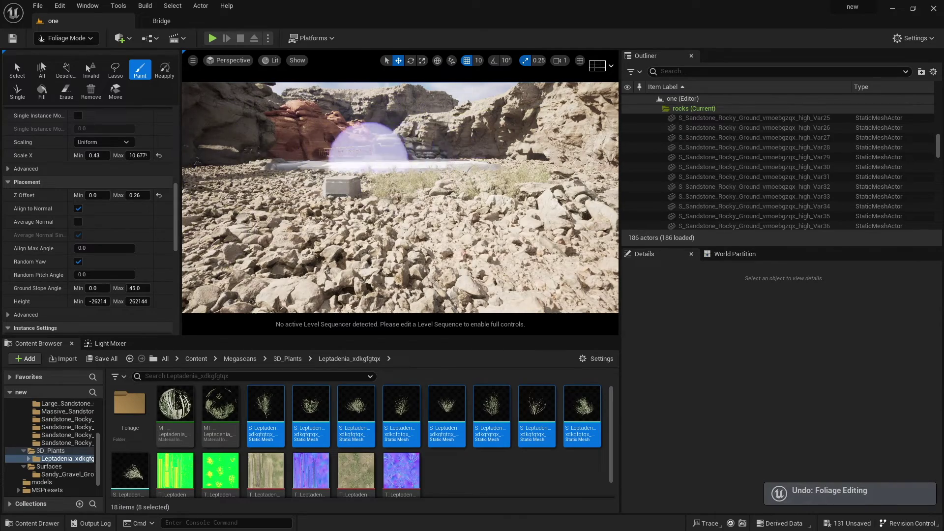
- Lower the maximum Scale X to paint smaller Leptadenia over the gravel, and erase plants around the low electrical box
{"action": "left_click_drag", "start_coordinate": [138, 155], "coordinate": [123, 155]}
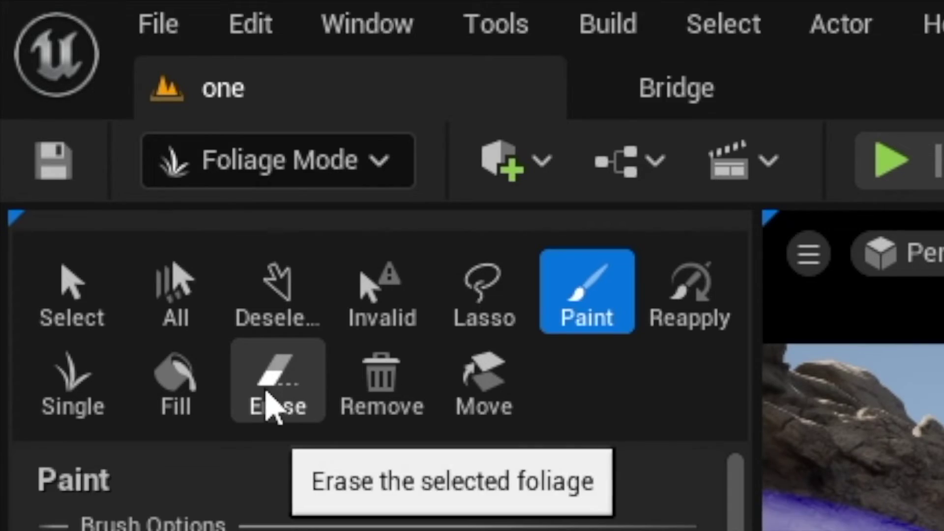
{"action": "left_click", "coordinate": [64, 93]}
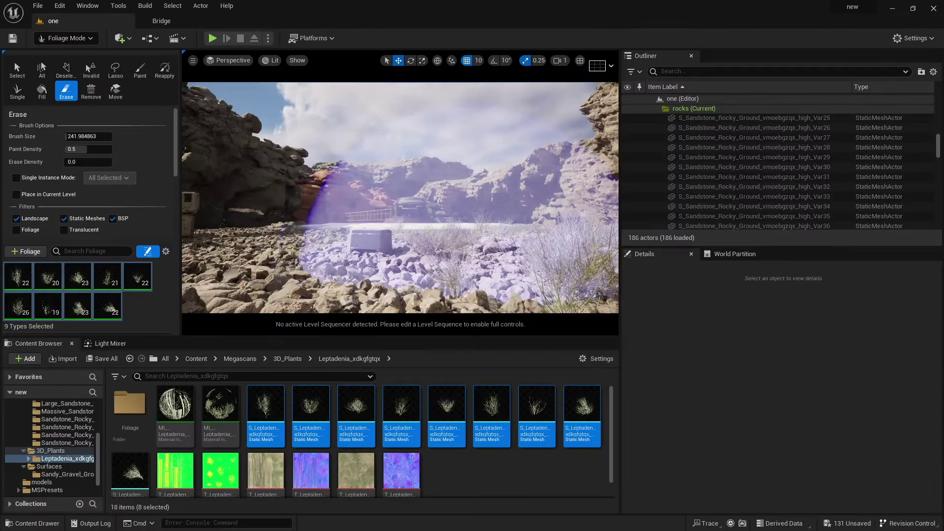
{"action": "mouse_move", "coordinate": [458, 246]}
{"action": "right_mouse_down"}
{"action": "mouse_move", "coordinate": [551, 236]}
{"action": "mouse_move", "coordinate": [531, 241]}
{"action": "right_mouse_up"}
{"action": "left_click_drag", "start_coordinate": [418, 245], "coordinate": [344, 233]}
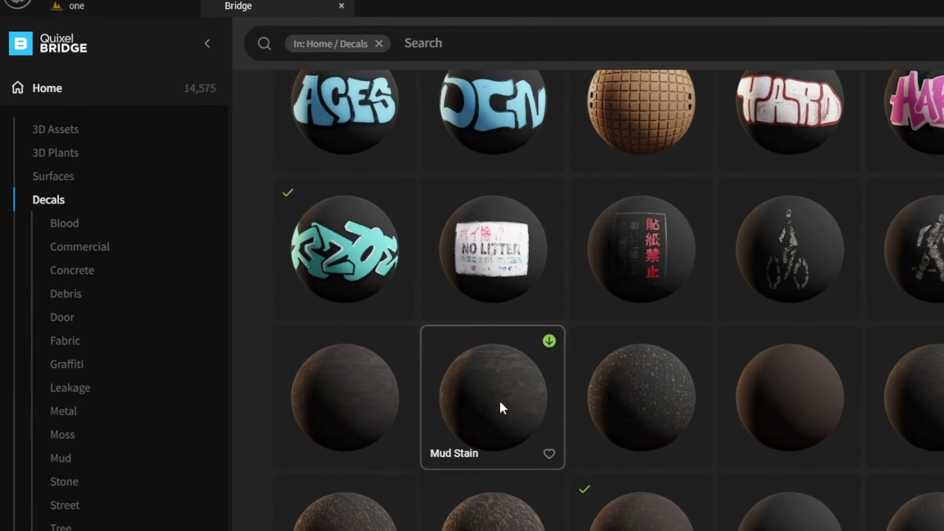
- Browse the Bridge decals, download the orange figure Graffiti Tag at High Quality and add it to the project
{"action": "scroll", "coordinate": [500, 402], "scroll_direction": "up", "scroll_amount": 3}
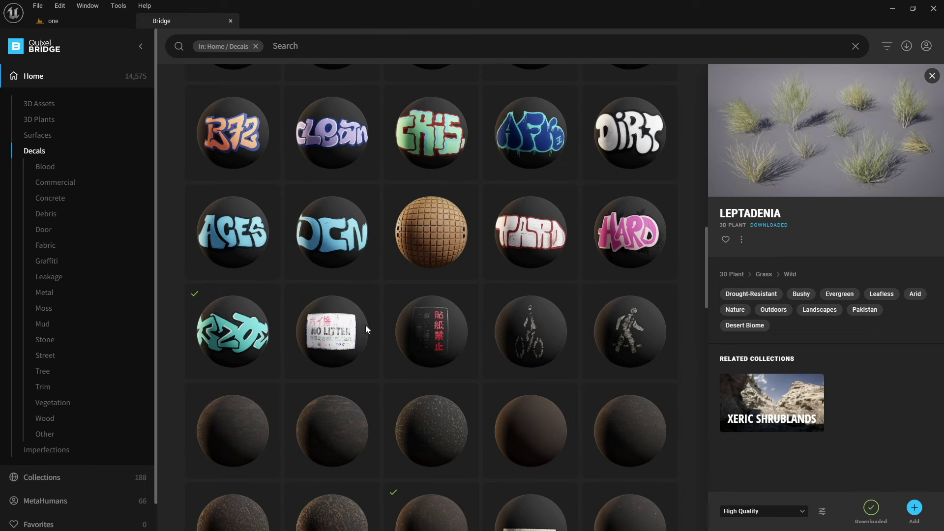
{"action": "scroll", "coordinate": [366, 314], "scroll_direction": "up", "scroll_amount": 3}
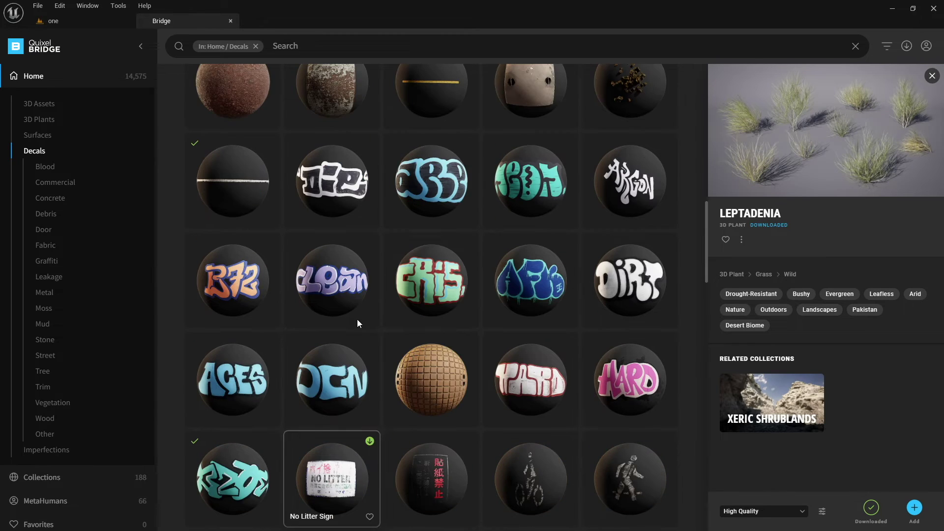
{"action": "scroll", "coordinate": [344, 256], "scroll_direction": "down", "scroll_amount": 5}
{"action": "left_click", "coordinate": [426, 246]}
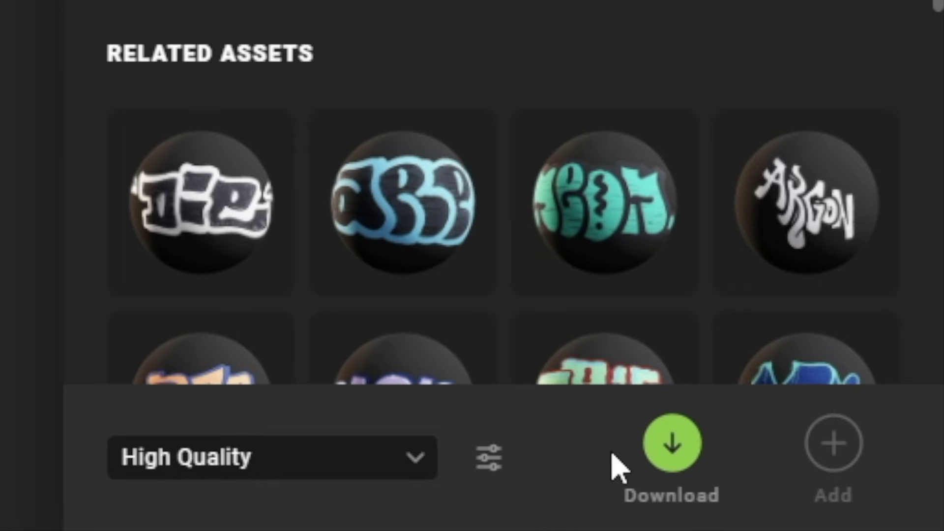
{"action": "left_click", "coordinate": [698, 456]}
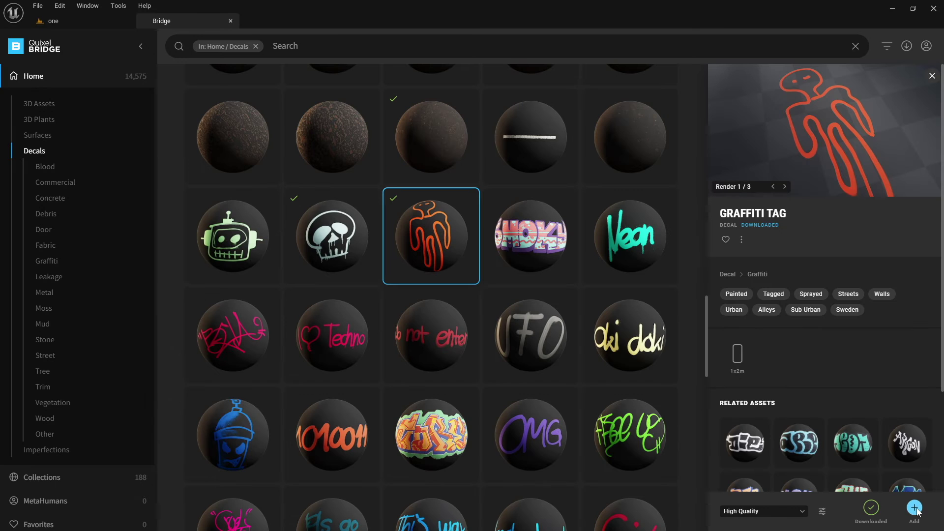
{"action": "left_click", "coordinate": [842, 457]}
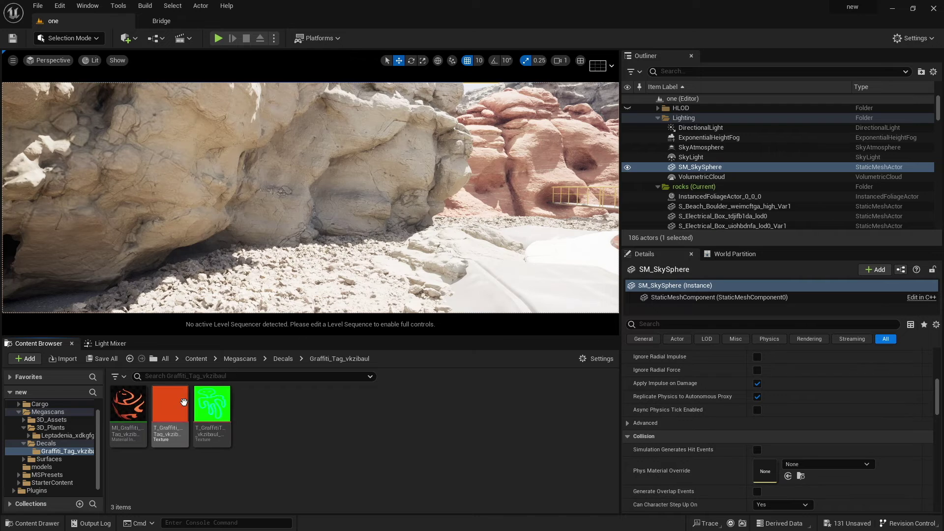
- Place the orange Graffiti Tag decal on the pale rock wall and rotate it so the figure projects onto the rock face
{"action": "left_click_drag", "start_coordinate": [131, 410], "coordinate": [277, 181]}
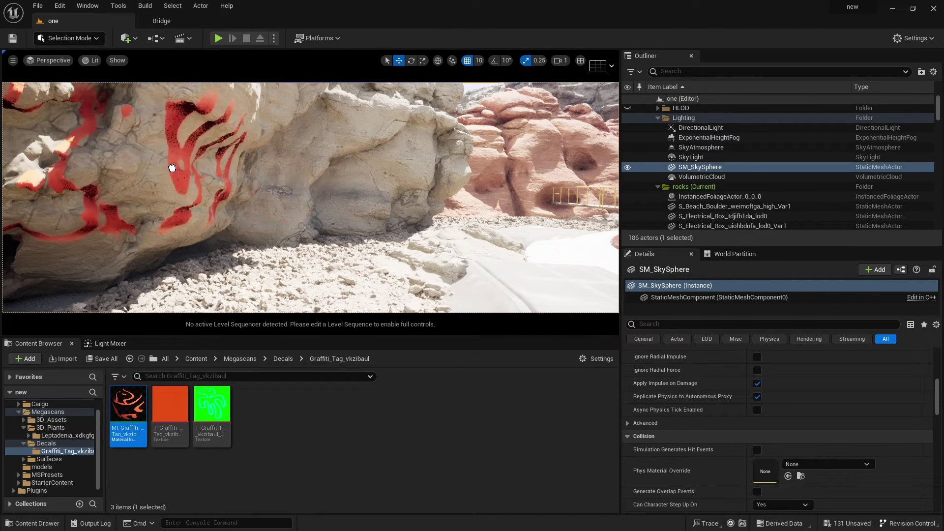
{"action": "left_click_drag", "start_coordinate": [173, 170], "coordinate": [285, 189]}
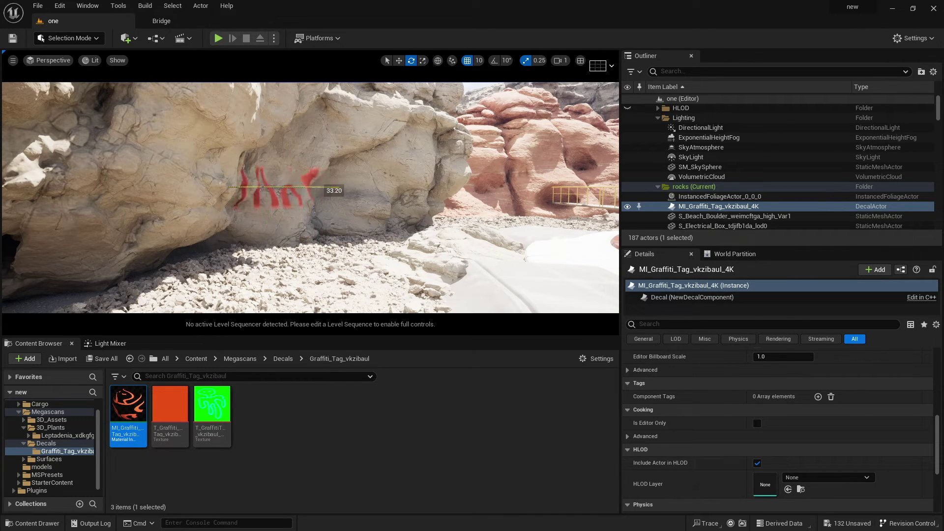
{"action": "key", "text": "ctrl+z"}
{"action": "mouse_move", "coordinate": [276, 135]}
{"action": "left_mouse_down"}
{"action": "mouse_move", "coordinate": [248, 150]}
{"action": "mouse_move", "coordinate": [236, 187]}
{"action": "mouse_move", "coordinate": [268, 138]}
{"action": "left_mouse_up"}
{"action": "left_click_drag", "start_coordinate": [295, 187], "coordinate": [322, 155]}
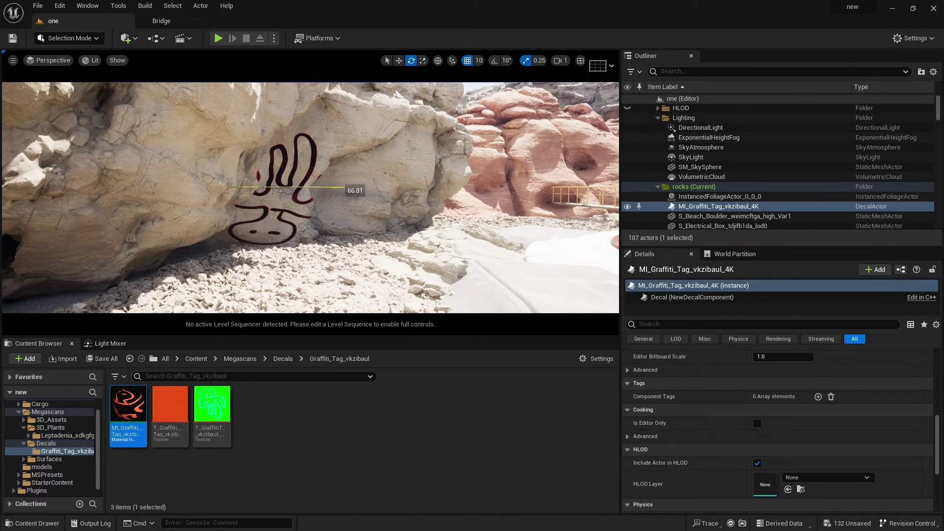
{"action": "left_click_drag", "start_coordinate": [339, 187], "coordinate": [337, 189]}
{"action": "left_click_drag", "start_coordinate": [315, 231], "coordinate": [310, 234]}
{"action": "key", "text": "w"}
{"action": "right_click_drag", "start_coordinate": [311, 233], "coordinate": [251, 228]}
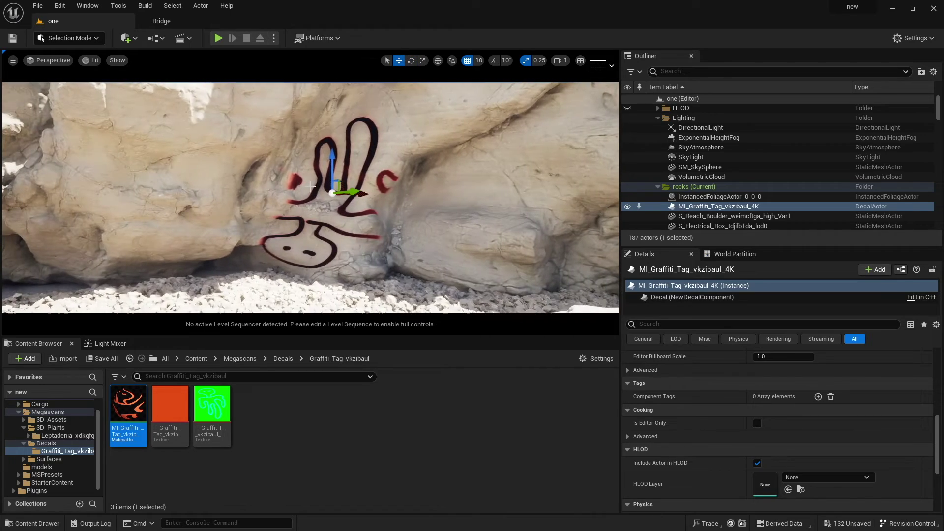
{"action": "key", "text": "r"}
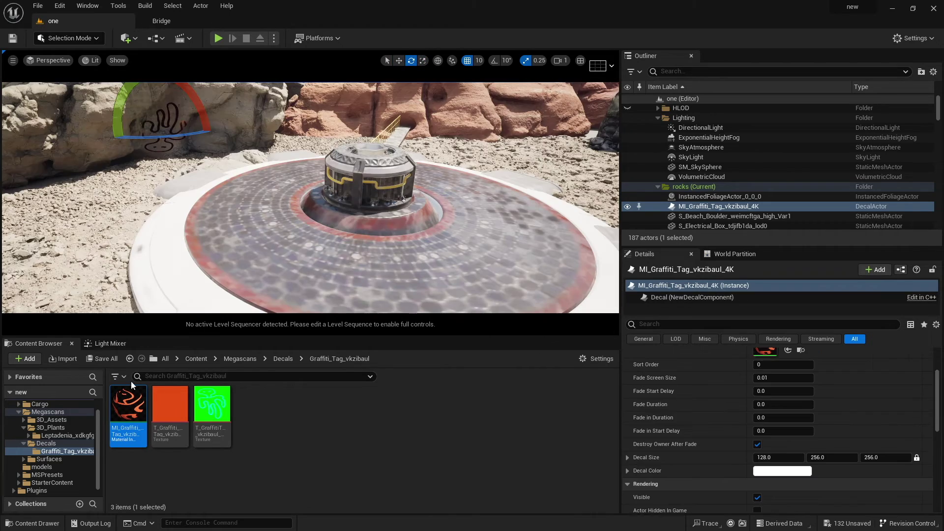
- Place a second orange Graffiti Tag decal on the round platform, rotating and moving it onto the central machine and its base
{"action": "left_click_drag", "start_coordinate": [128, 408], "coordinate": [310, 251]}
{"action": "key", "text": "f"}
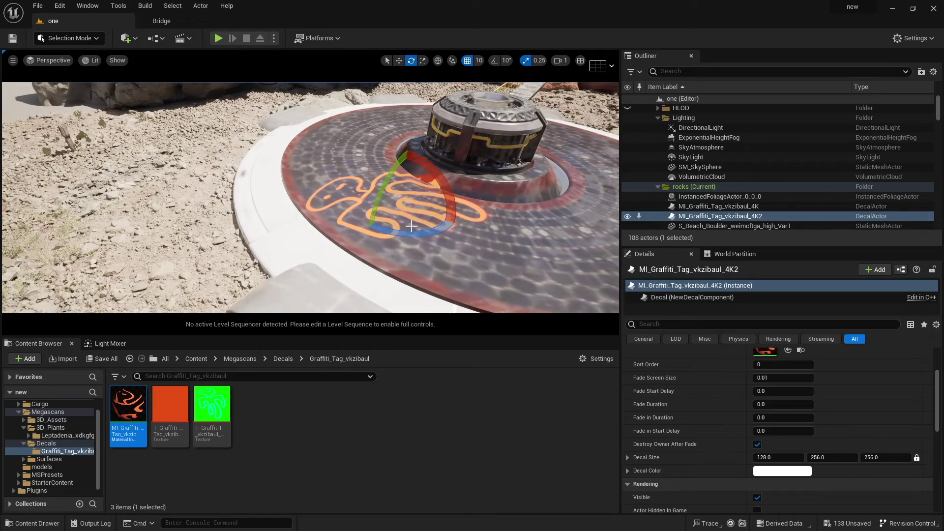
{"action": "left_click_drag", "start_coordinate": [429, 178], "coordinate": [458, 248]}
{"action": "left_click_drag", "start_coordinate": [413, 189], "coordinate": [448, 165]}
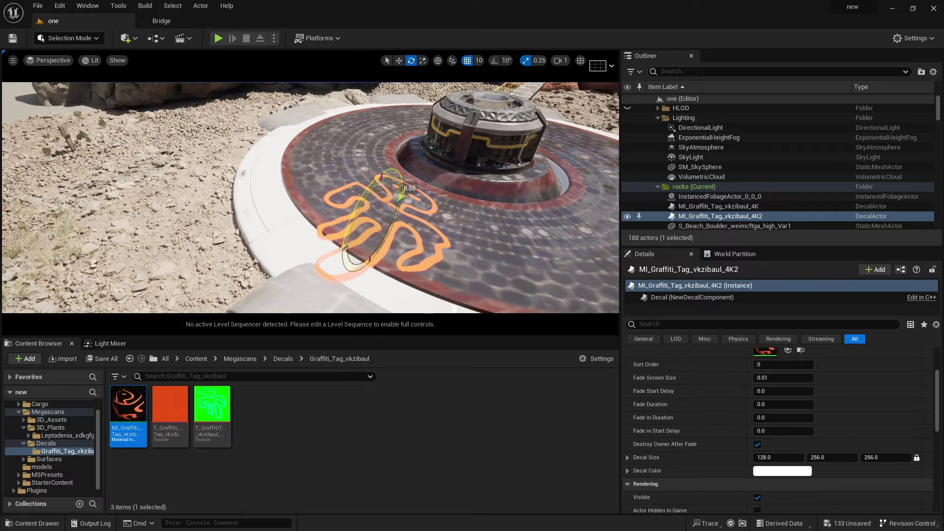
{"action": "left_click_drag", "start_coordinate": [401, 189], "coordinate": [427, 179]}
{"action": "key", "text": "w"}
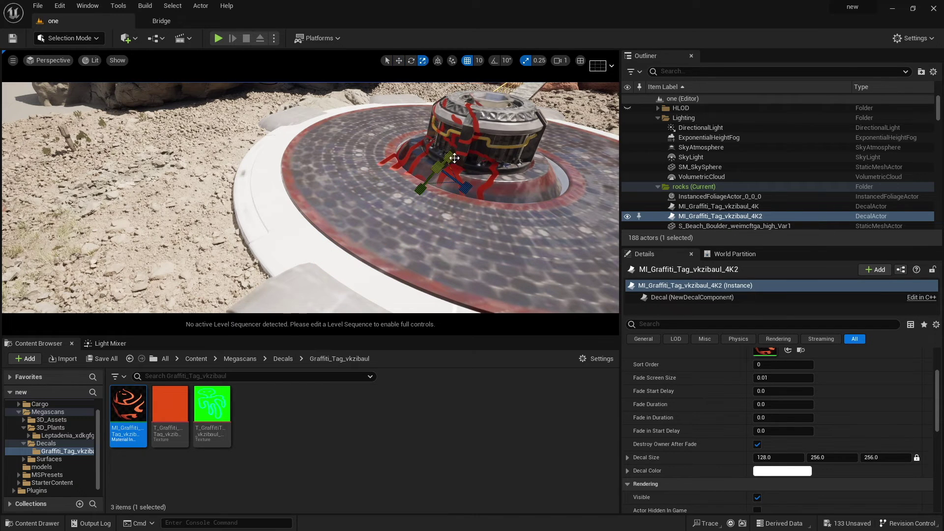
- Duplicate the round platform and stand the copy upright across the original
{"action": "right_click_drag", "start_coordinate": [439, 169], "coordinate": [344, 168]}
{"action": "left_click", "coordinate": [250, 211]}
{"action": "key", "text": "w"}
{"action": "left_click_drag", "start_coordinate": [355, 247], "coordinate": [375, 256], "text": "alt"}
{"action": "key", "text": "r"}
- Place a third orange Graffiti Tag decal on the horizontal platform's floor and rotate it towards the upright disc
{"action": "left_click_drag", "start_coordinate": [129, 409], "coordinate": [366, 291]}
{"action": "key", "text": "w"}
{"action": "right_click_drag", "start_coordinate": [366, 292], "coordinate": [394, 322]}
{"action": "key", "text": "e"}
{"action": "left_click_drag", "start_coordinate": [391, 204], "coordinate": [395, 228]}
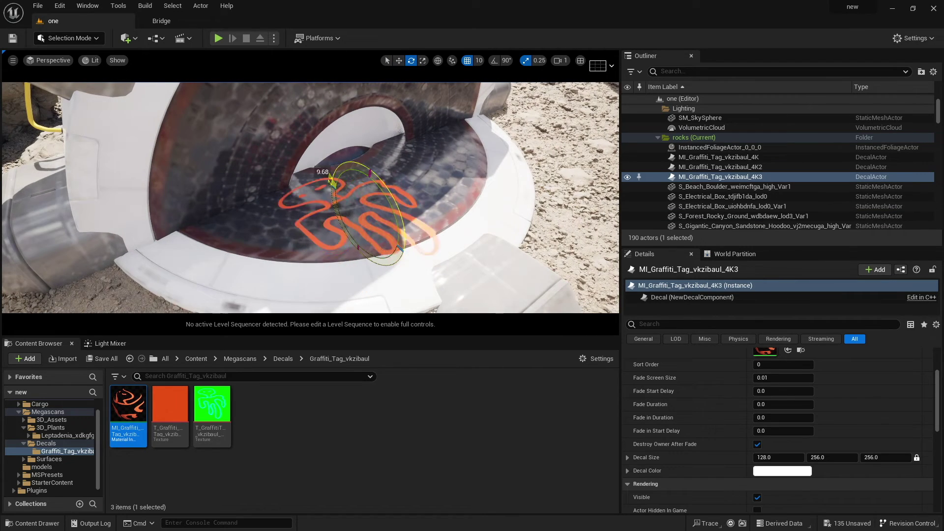
{"action": "left_click_drag", "start_coordinate": [334, 191], "coordinate": [394, 260]}
- Move the third orange Graffiti Tag decal up onto the left side of the upright disc's dark ring
{"action": "key", "text": "w"}
{"action": "left_click_drag", "start_coordinate": [347, 199], "coordinate": [285, 160]}
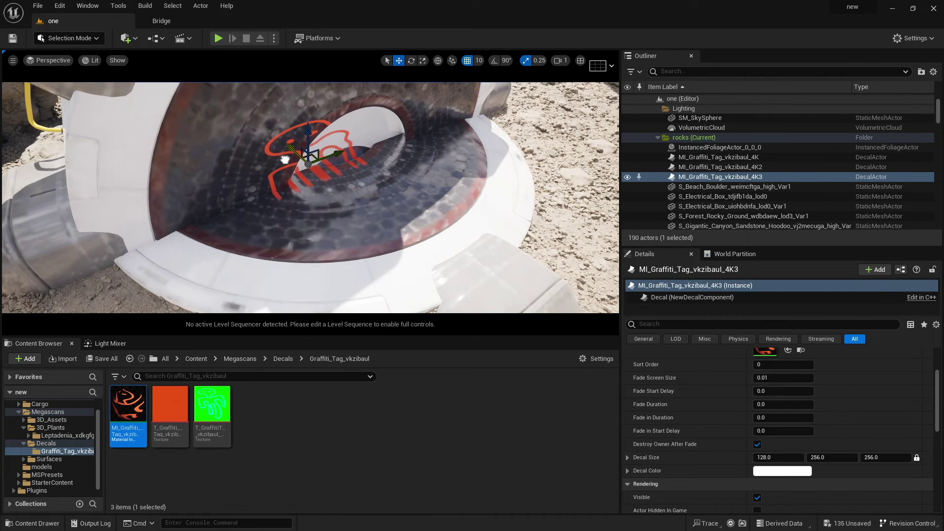
{"action": "left_click_drag", "start_coordinate": [344, 154], "coordinate": [293, 115]}
{"action": "mouse_move", "coordinate": [315, 197]}
{"action": "right_mouse_down"}
{"action": "mouse_move", "coordinate": [300, 177]}
{"action": "mouse_move", "coordinate": [315, 197]}
{"action": "right_mouse_up"}
{"action": "left_click_drag", "start_coordinate": [318, 200], "coordinate": [262, 168]}
{"action": "mouse_move", "coordinate": [297, 203]}
{"action": "right_mouse_down"}
{"action": "mouse_move", "coordinate": [276, 200]}
{"action": "mouse_move", "coordinate": [285, 212]}
{"action": "mouse_move", "coordinate": [297, 202]}
{"action": "right_mouse_up"}
- Pick the multicoloured block-letter Graffiti decal in Bridge and add it to the project
{"action": "left_click", "coordinate": [162, 21]}
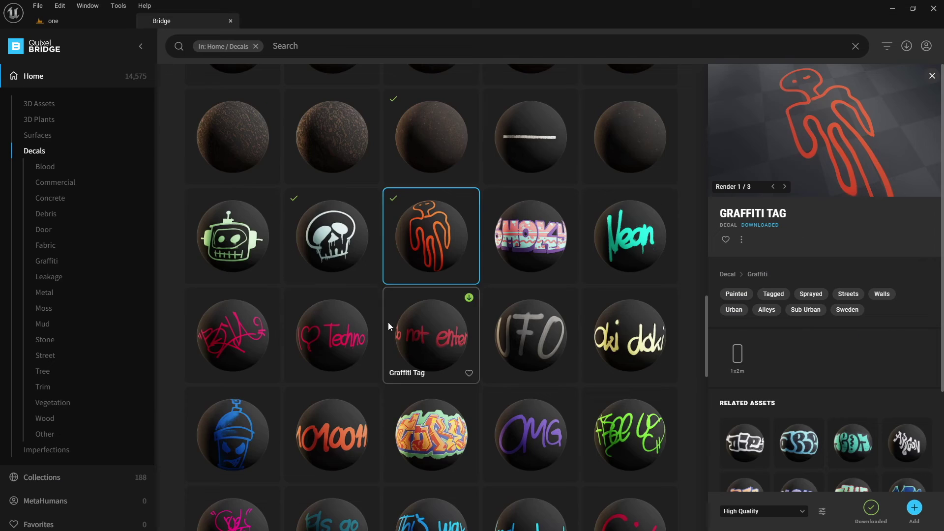
{"action": "left_click", "coordinate": [231, 238]}
{"action": "left_click", "coordinate": [431, 432]}
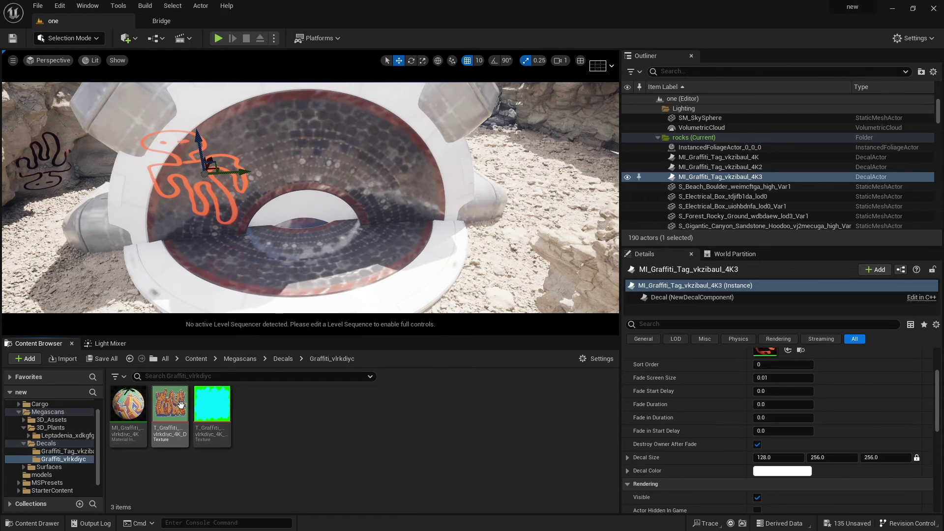
- Place the multicoloured Graffiti decal on the platform floor beneath the upright disc's opening and rotate it by about 90° turns
{"action": "mouse_move", "coordinate": [183, 404]}
{"action": "left_click_drag", "start_coordinate": [128, 405], "coordinate": [317, 272]}
{"action": "key", "text": "e"}
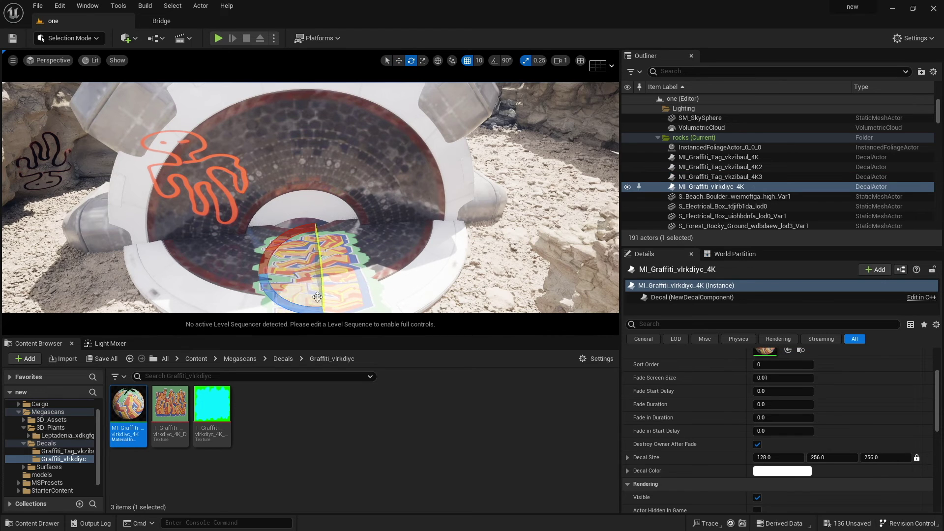
{"action": "left_click_drag", "start_coordinate": [290, 301], "coordinate": [344, 300]}
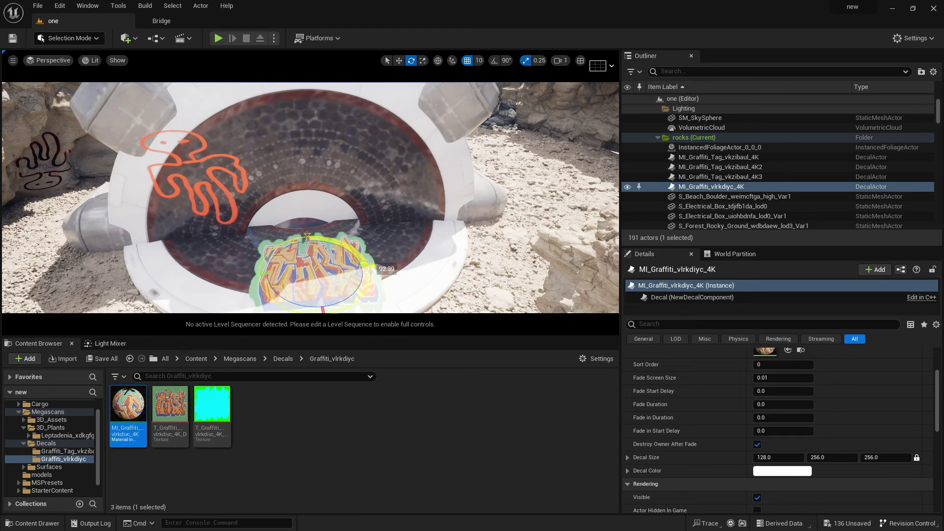
{"action": "key", "text": "f"}
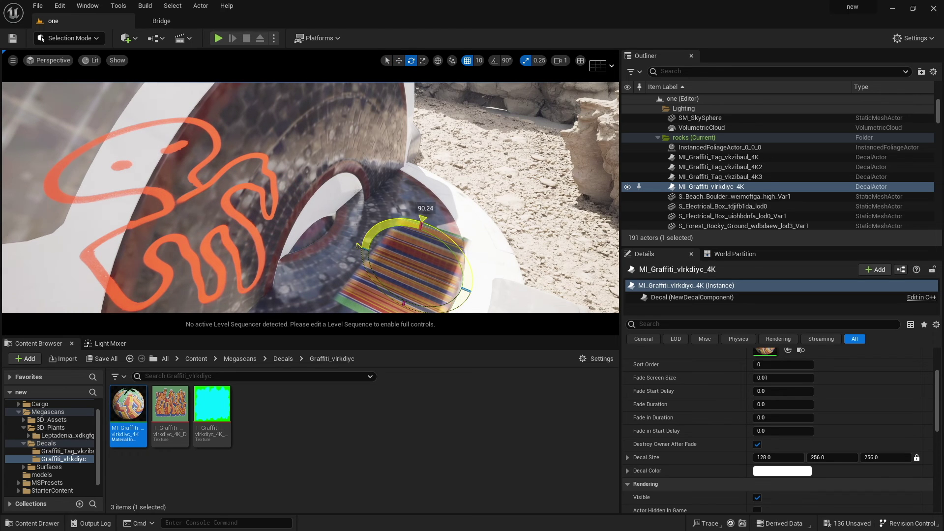
{"action": "left_click_drag", "start_coordinate": [325, 217], "coordinate": [317, 121]}
- Fly the camera through the canyon to examine the overall scene around the platform
{"action": "right_click_drag", "start_coordinate": [317, 120], "coordinate": [334, 168]}
{"action": "key", "text": "s"}
{"action": "key", "text": "w"}
{"action": "key", "text": "w"}
{"action": "key", "text": "s"}
{"action": "key", "text": "s"}
{"action": "key", "text": "w"}
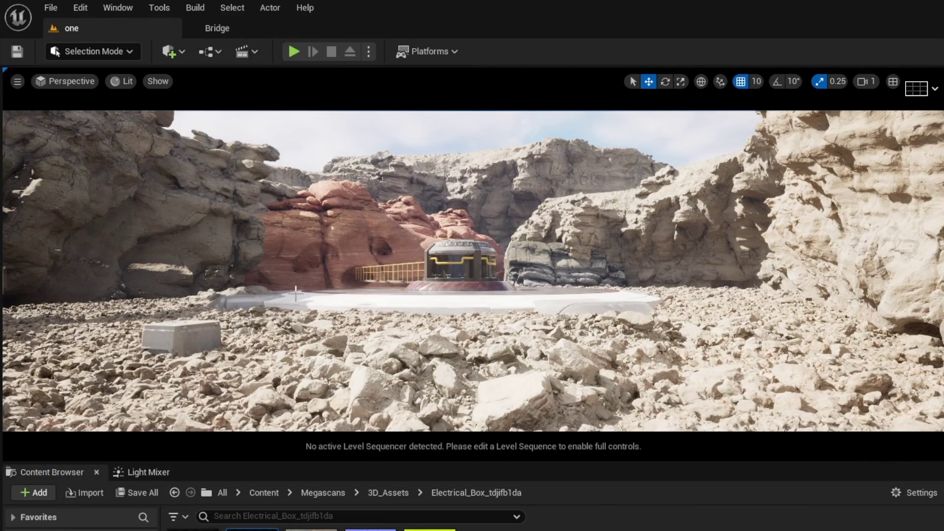
{"action": "right_click_drag", "start_coordinate": [336, 306], "coordinate": [296, 291]}
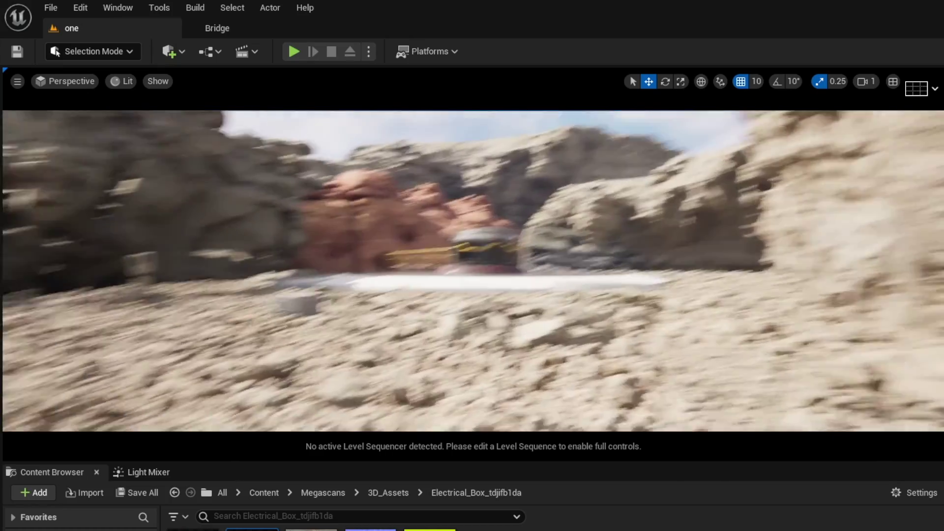